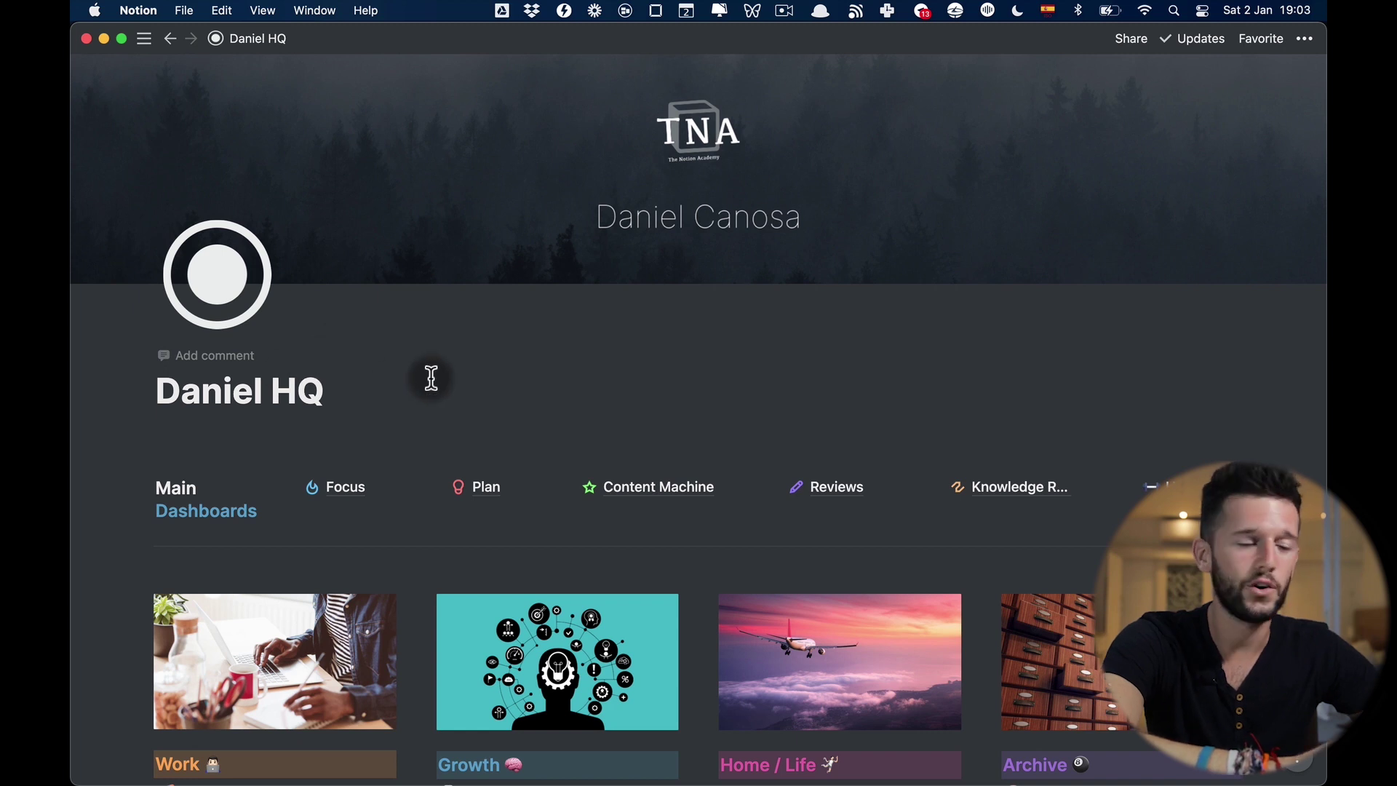
- Open the 34-note Notas - Thoughts and Ideas database full page from Knowledge Hub's Thoughts & Ideas section
{"action": "scroll", "coordinate": [667, 379], "scroll_direction": "down", "scroll_amount": 5}
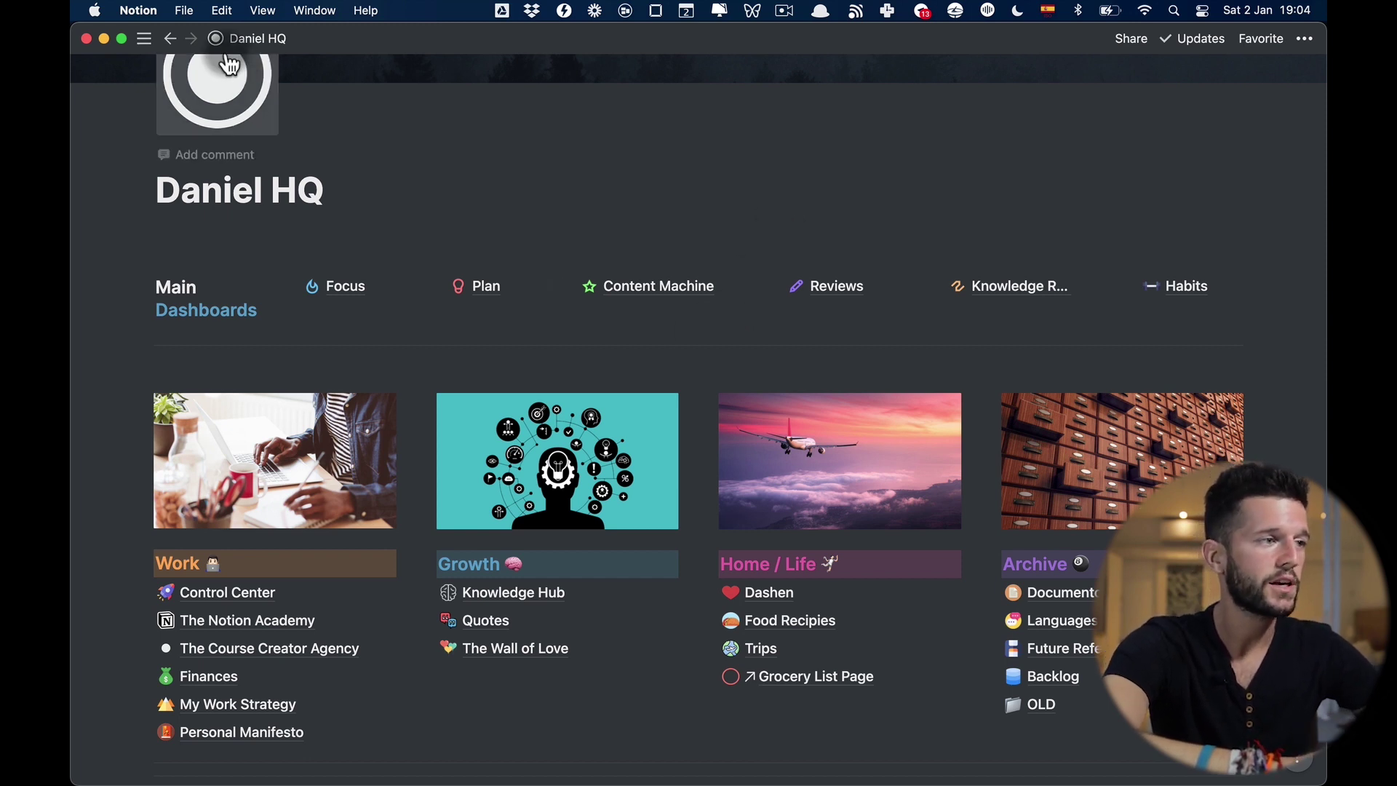
{"action": "left_click", "coordinate": [509, 593]}
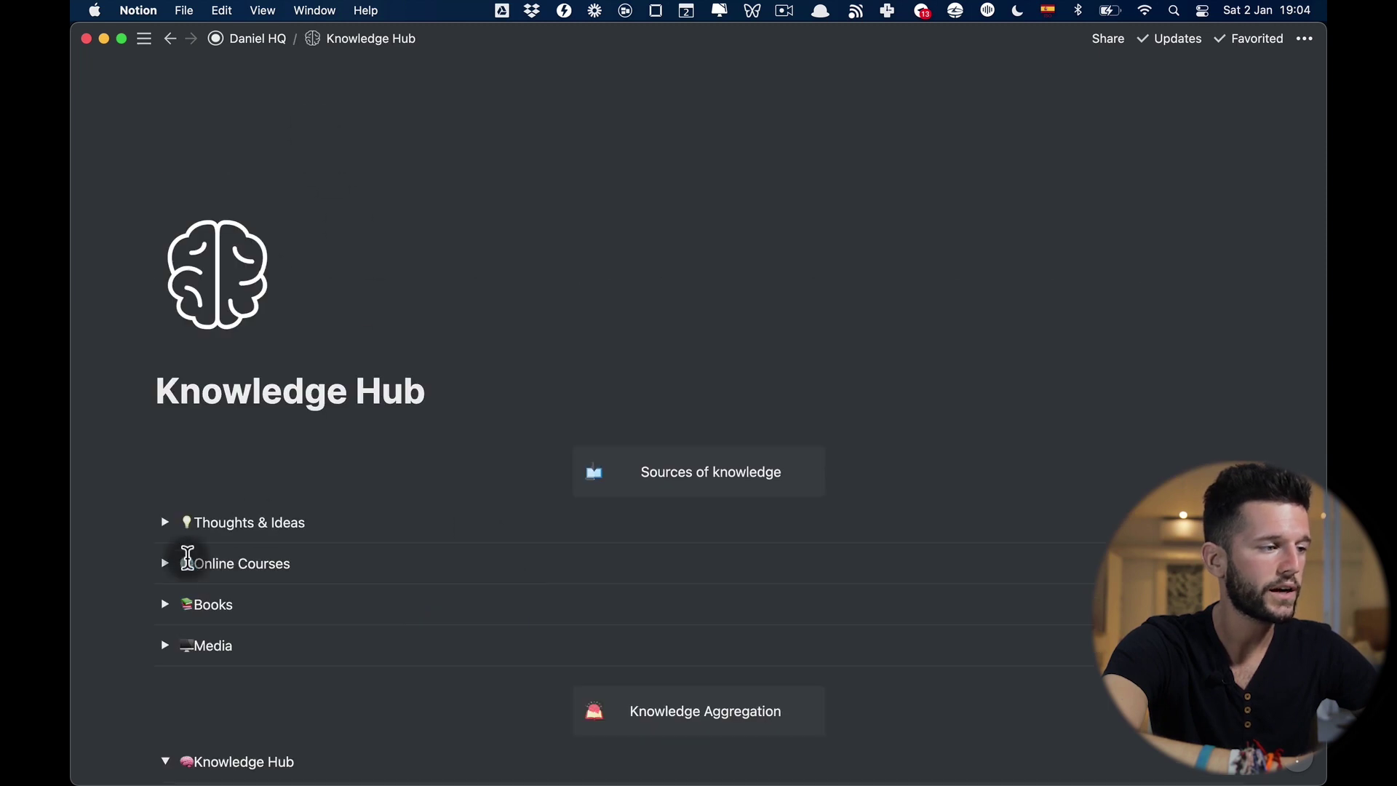
{"action": "left_click", "coordinate": [164, 524]}
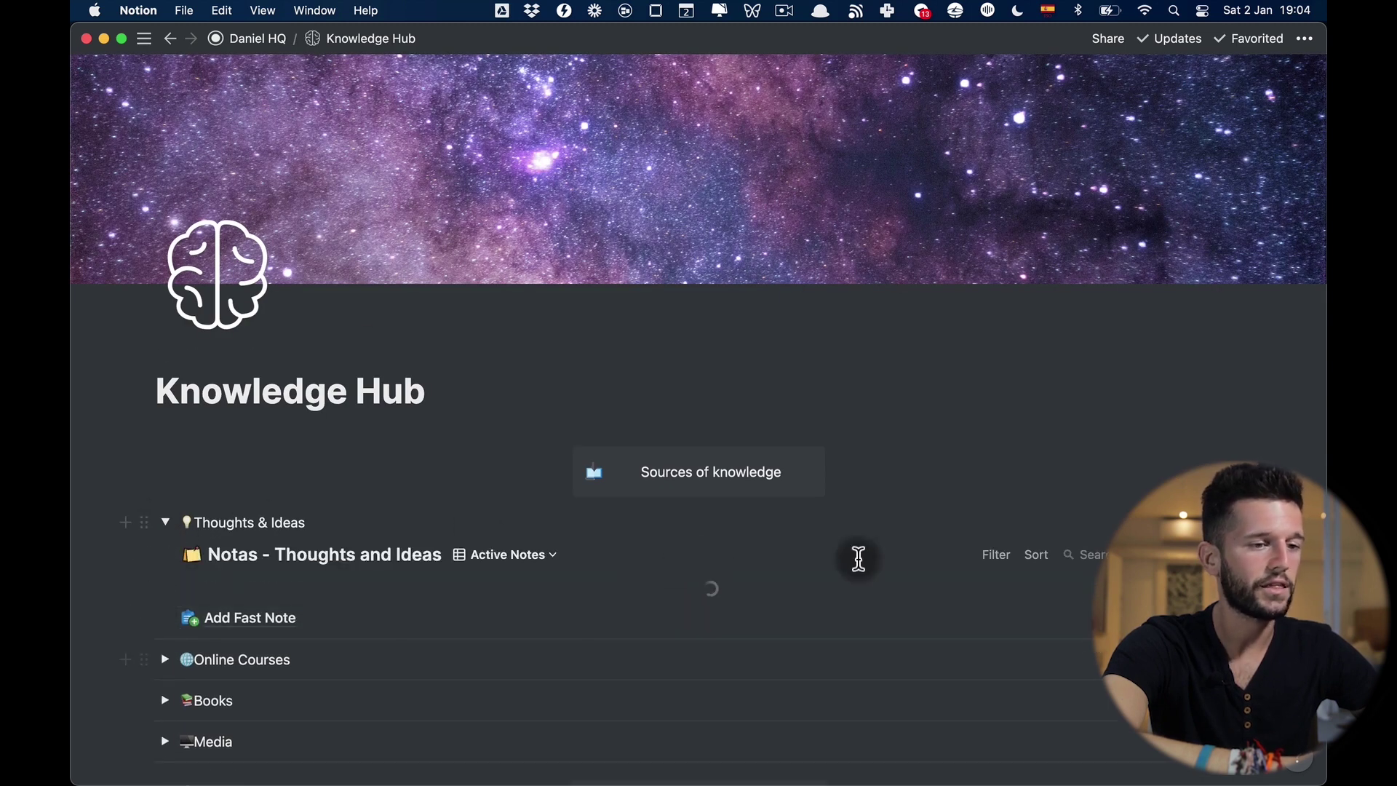
{"action": "left_click", "coordinate": [1113, 527]}
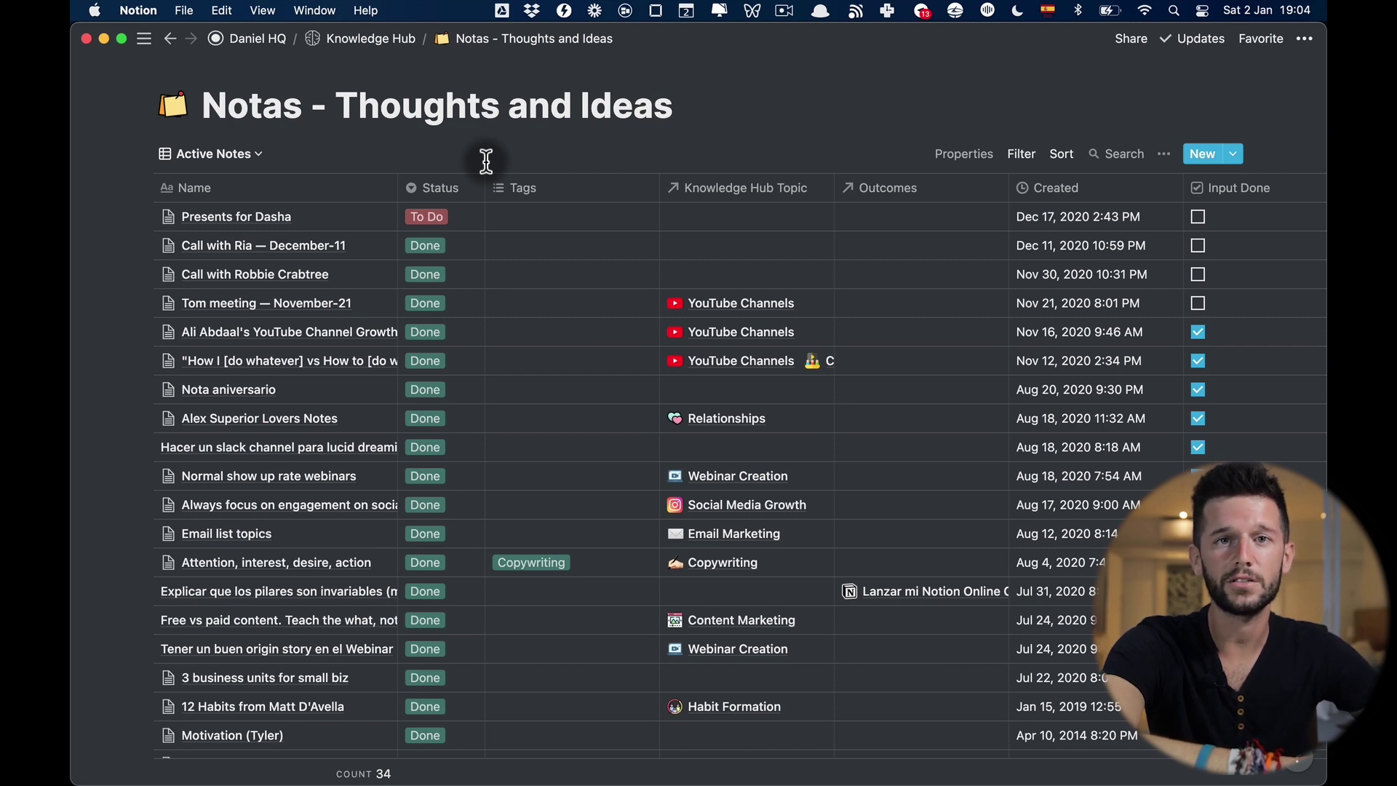
- Return to the Daniel HQ home page, scroll to the dashboard cards and hide the sidebar
{"action": "left_click", "coordinate": [254, 38]}
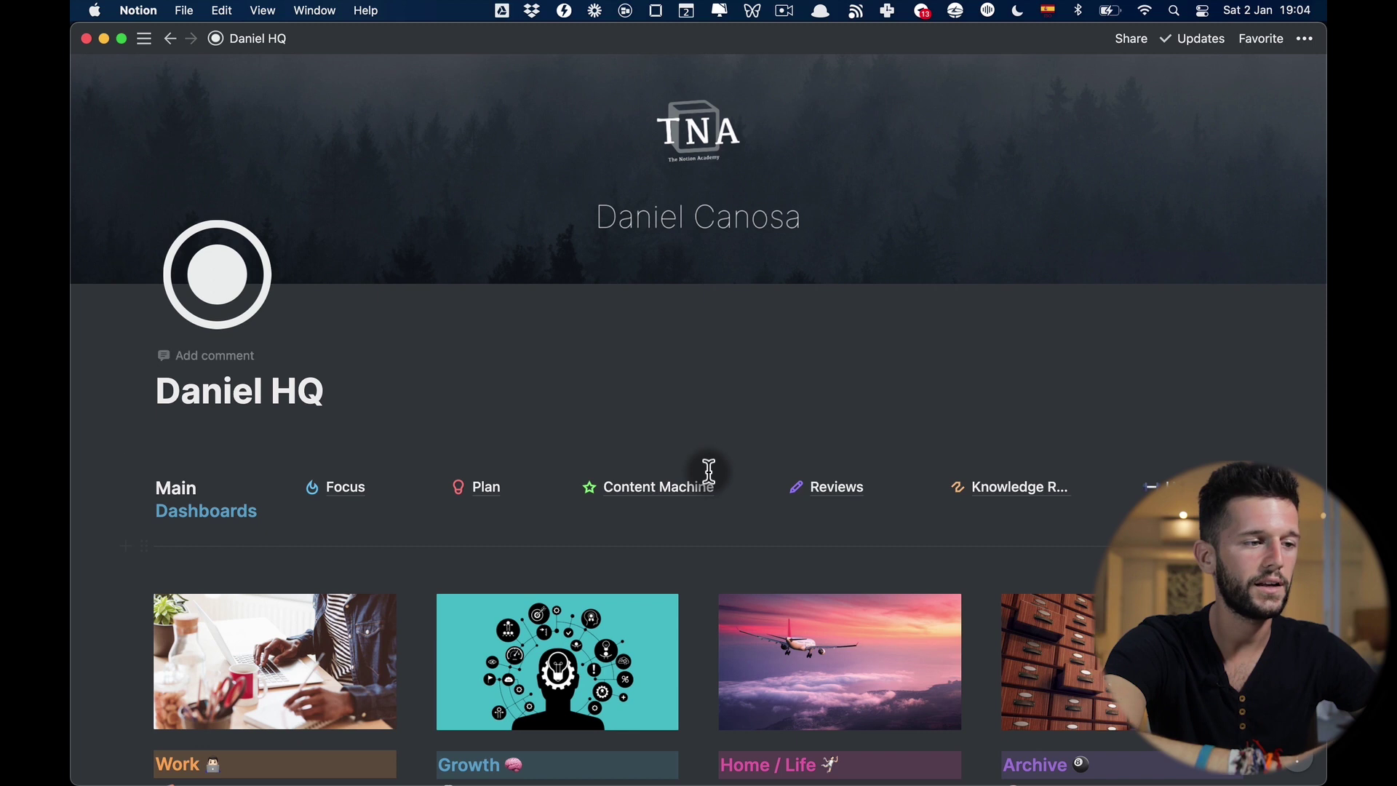
{"action": "scroll", "coordinate": [709, 472], "scroll_direction": "down", "scroll_amount": 3}
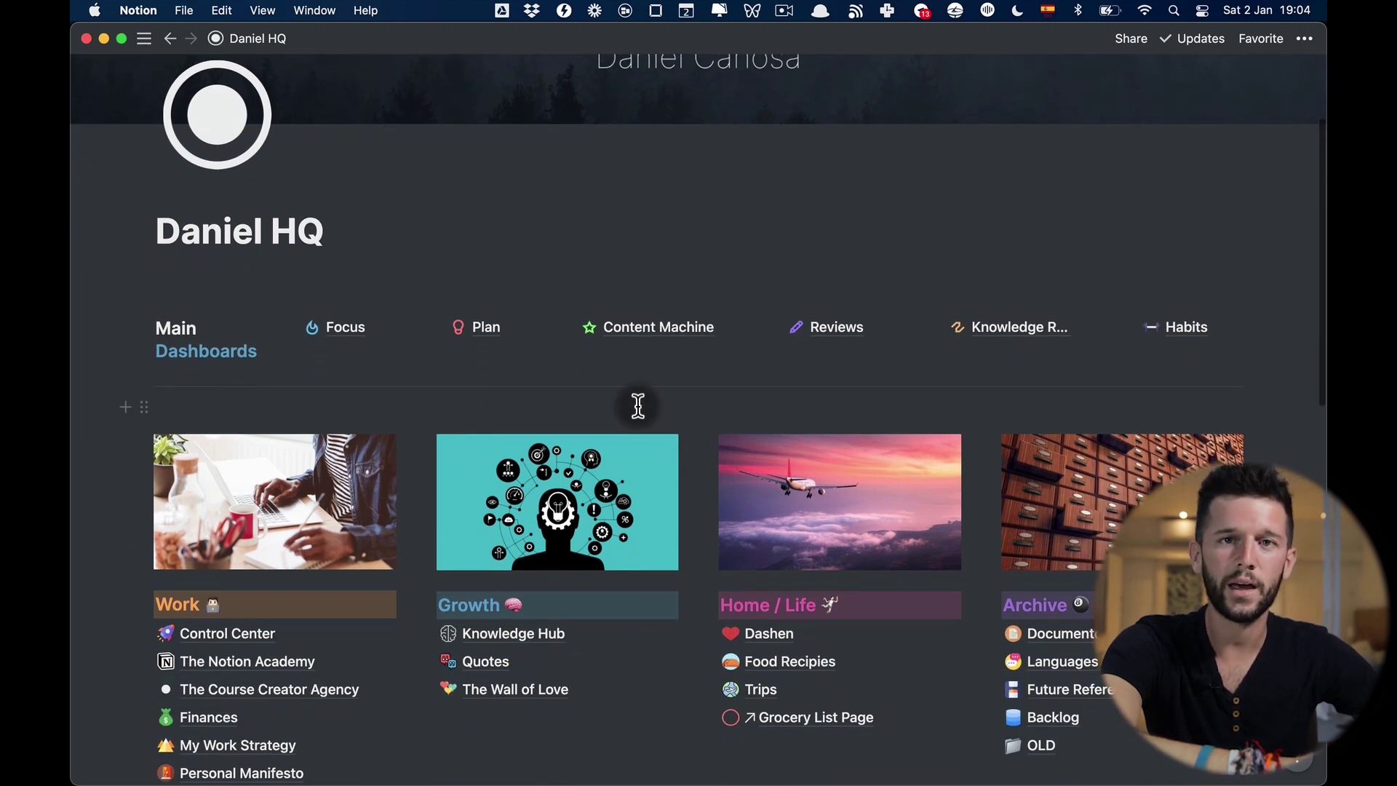
{"action": "scroll", "coordinate": [638, 406], "scroll_direction": "down", "scroll_amount": 1}
{"action": "scroll", "coordinate": [638, 406], "scroll_direction": "down", "scroll_amount": 2}
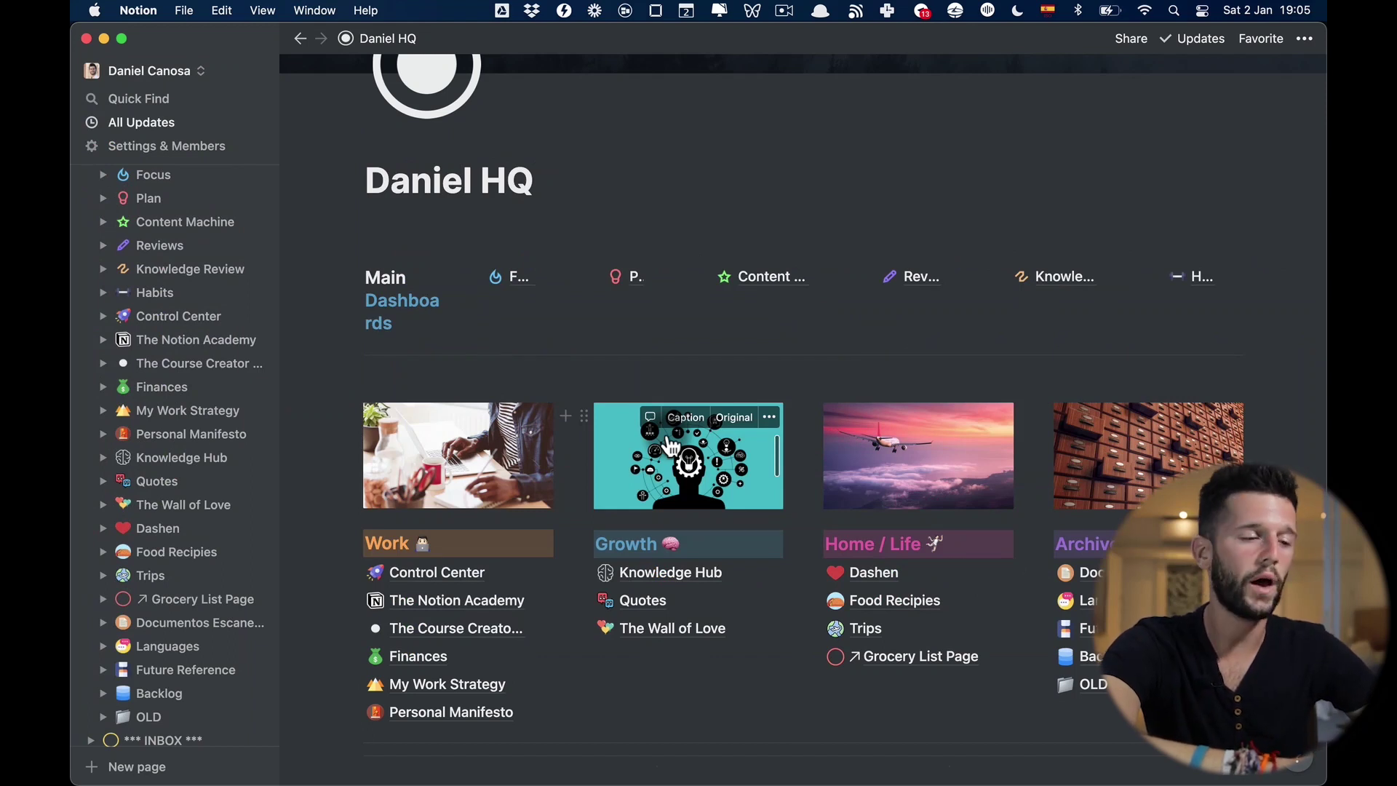
{"action": "key", "text": "super+backslash"}
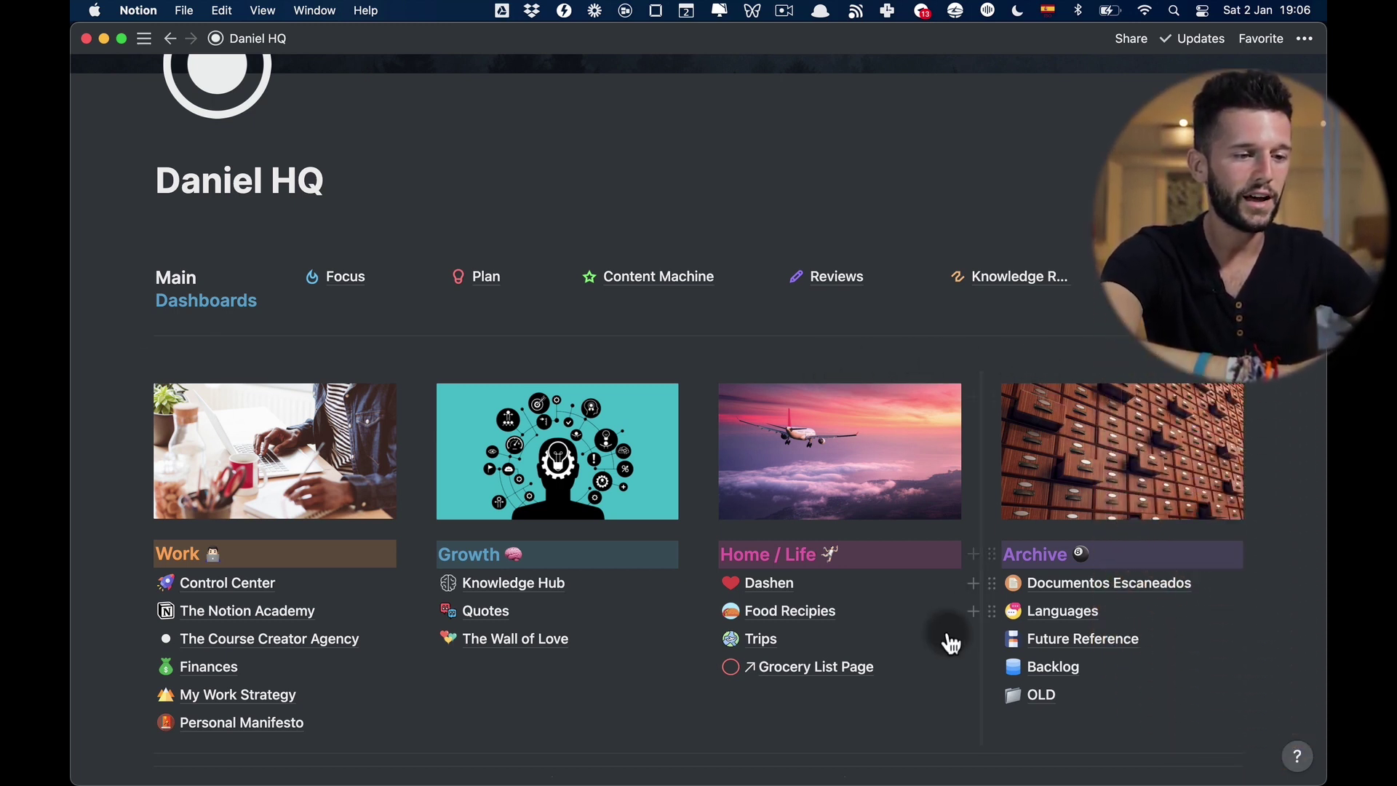
- Open Backlog, unfold Task Management, and briefly view then fold the Habits & Routines tracker
{"action": "left_click", "coordinate": [1052, 667]}
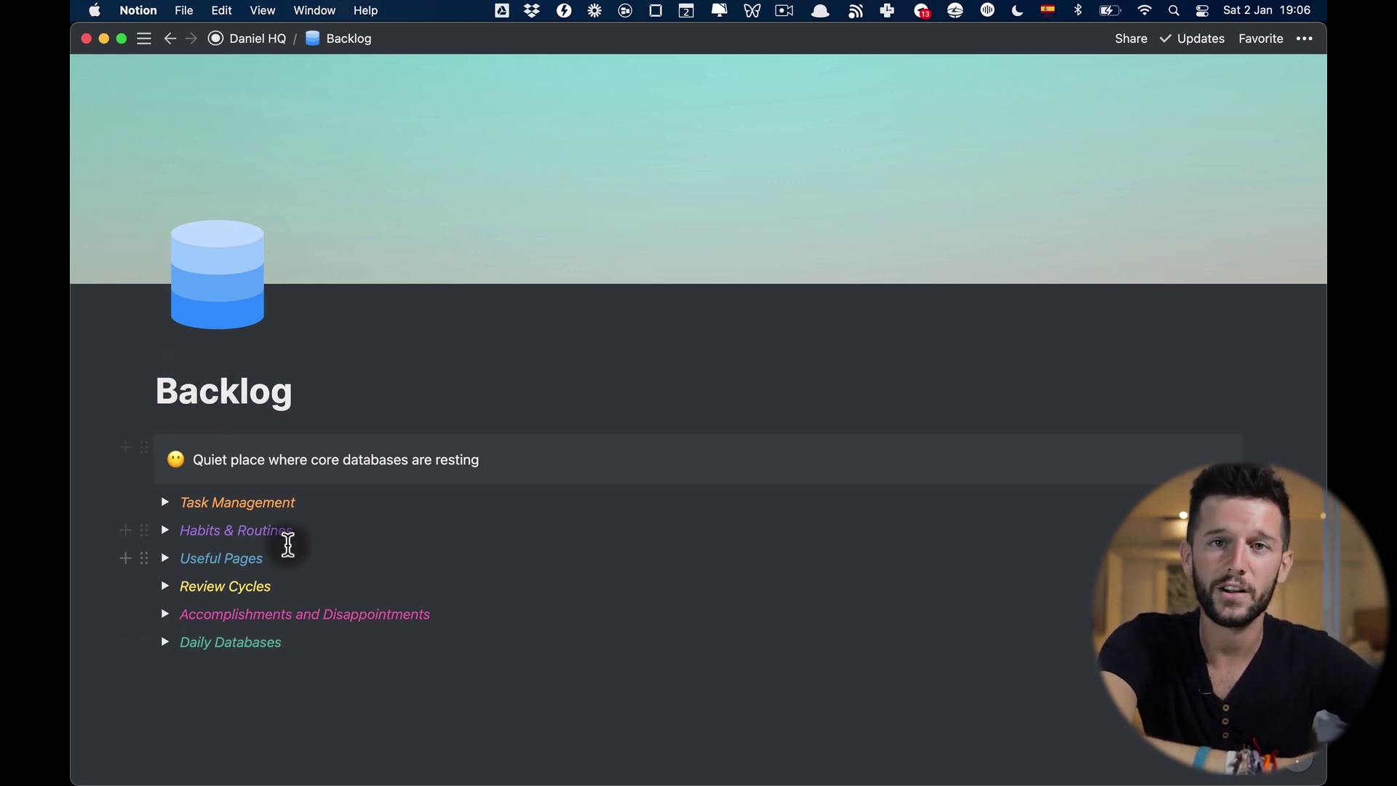
{"action": "left_click", "coordinate": [165, 502]}
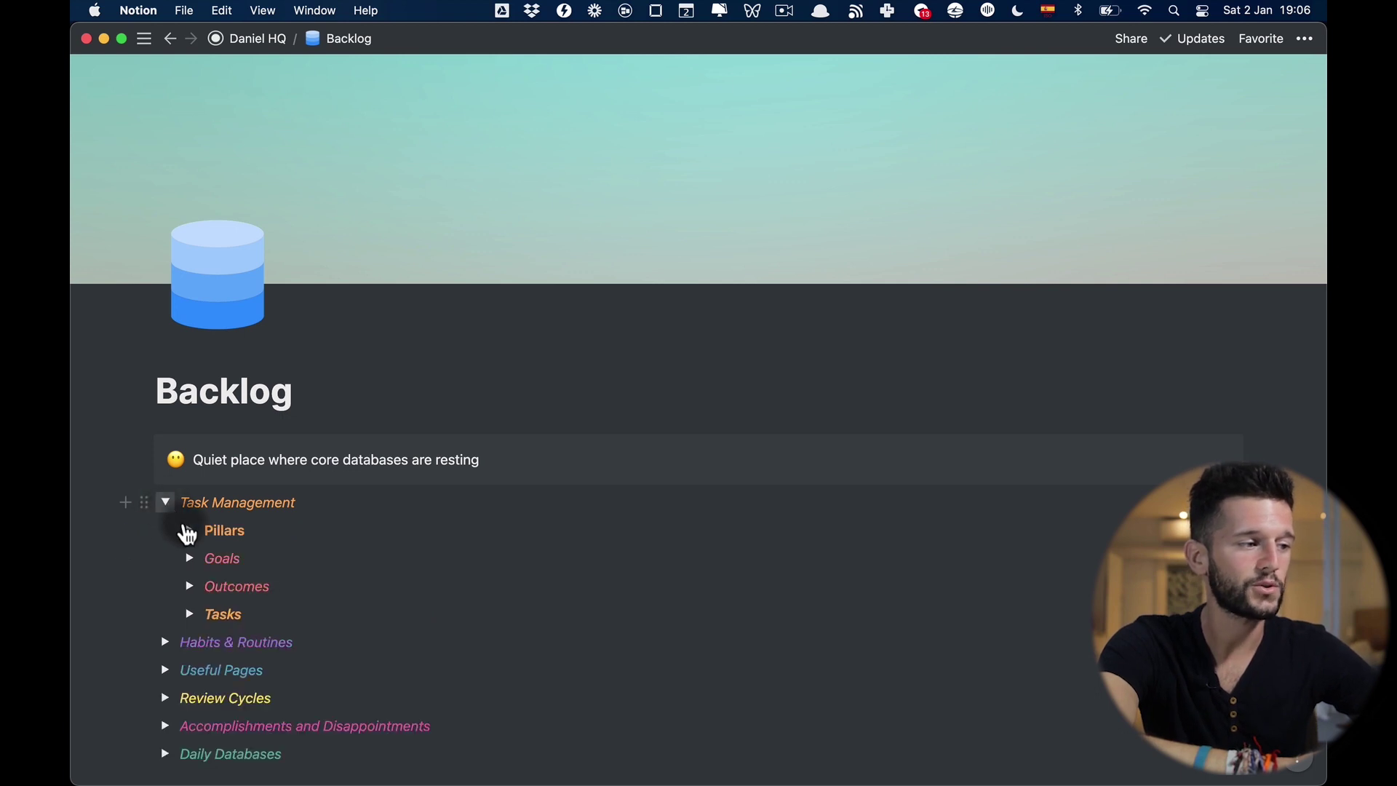
{"action": "left_click", "coordinate": [165, 642]}
{"action": "scroll", "coordinate": [232, 655], "scroll_direction": "down", "scroll_amount": 2}
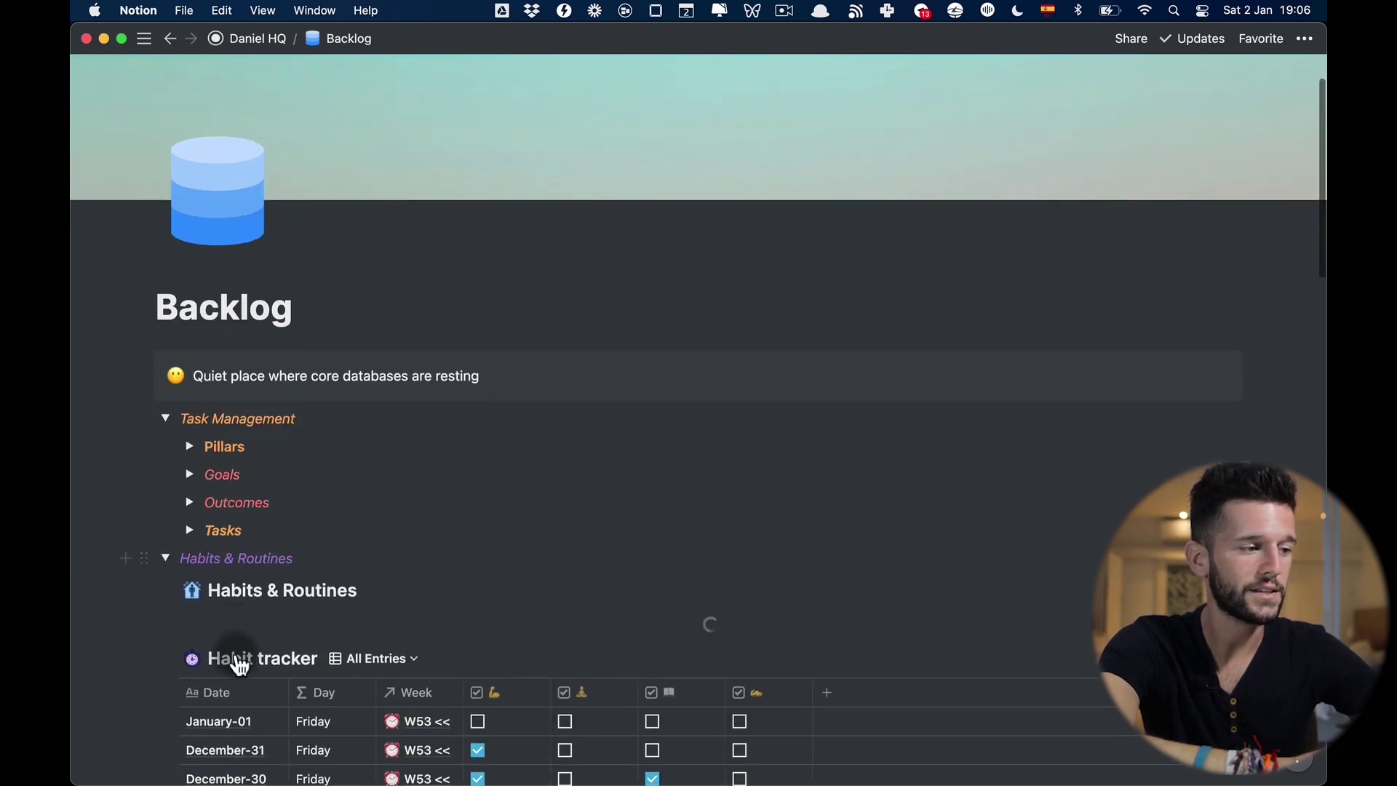
{"action": "scroll", "coordinate": [236, 662], "scroll_direction": "down", "scroll_amount": 10}
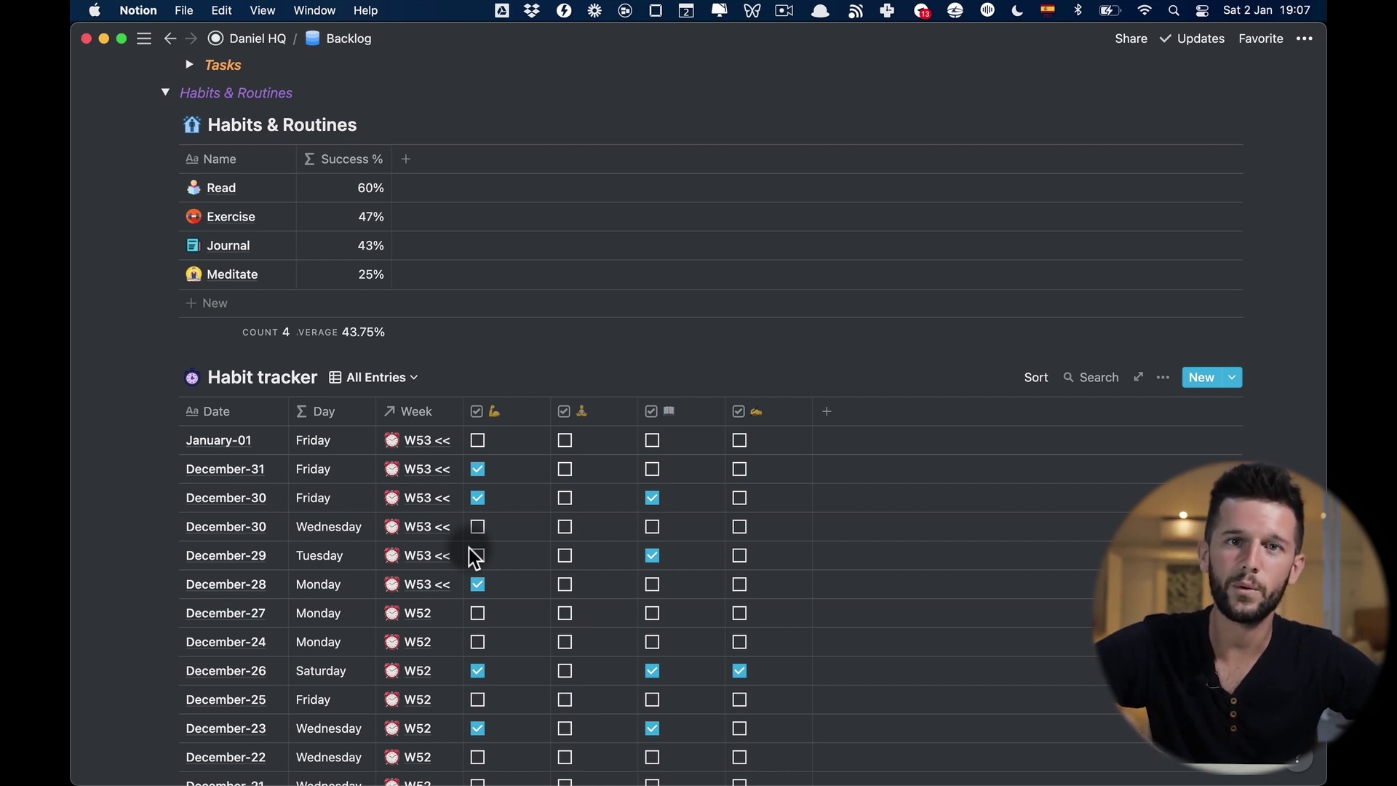
{"action": "left_click", "coordinate": [166, 92]}
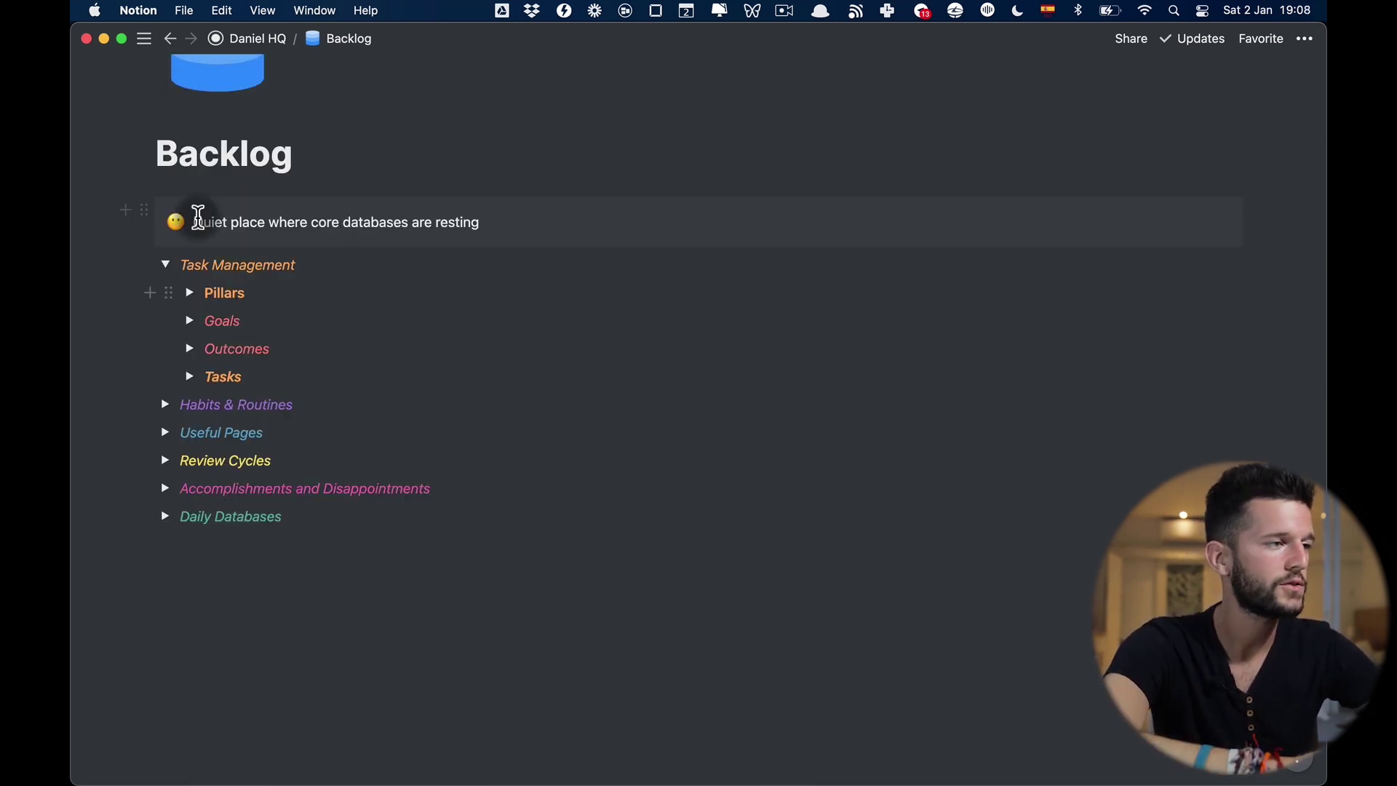
- Go back to the HQ home page and open Control Center under Work
{"action": "left_click", "coordinate": [165, 264]}
{"action": "left_click", "coordinate": [251, 39]}
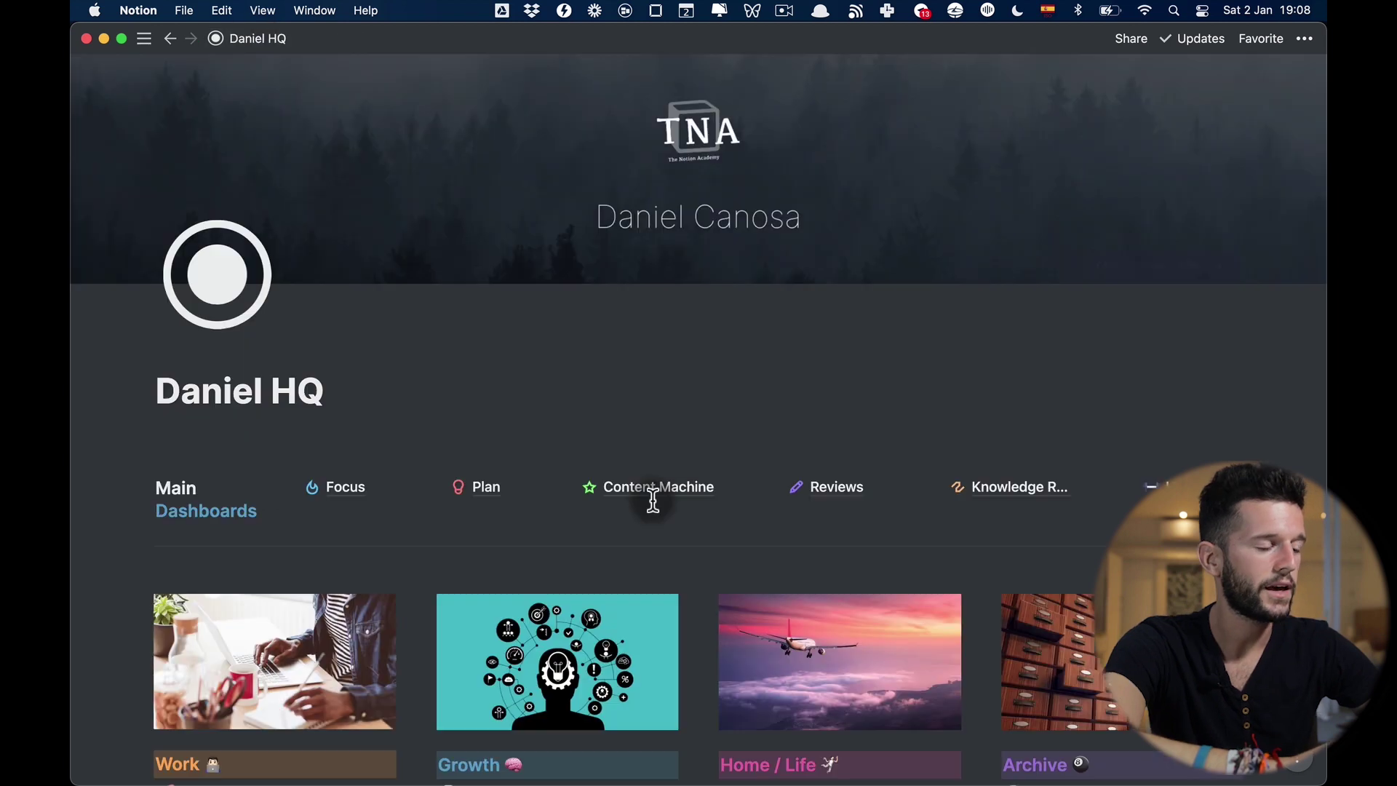
{"action": "scroll", "coordinate": [652, 501], "scroll_direction": "down", "scroll_amount": 5}
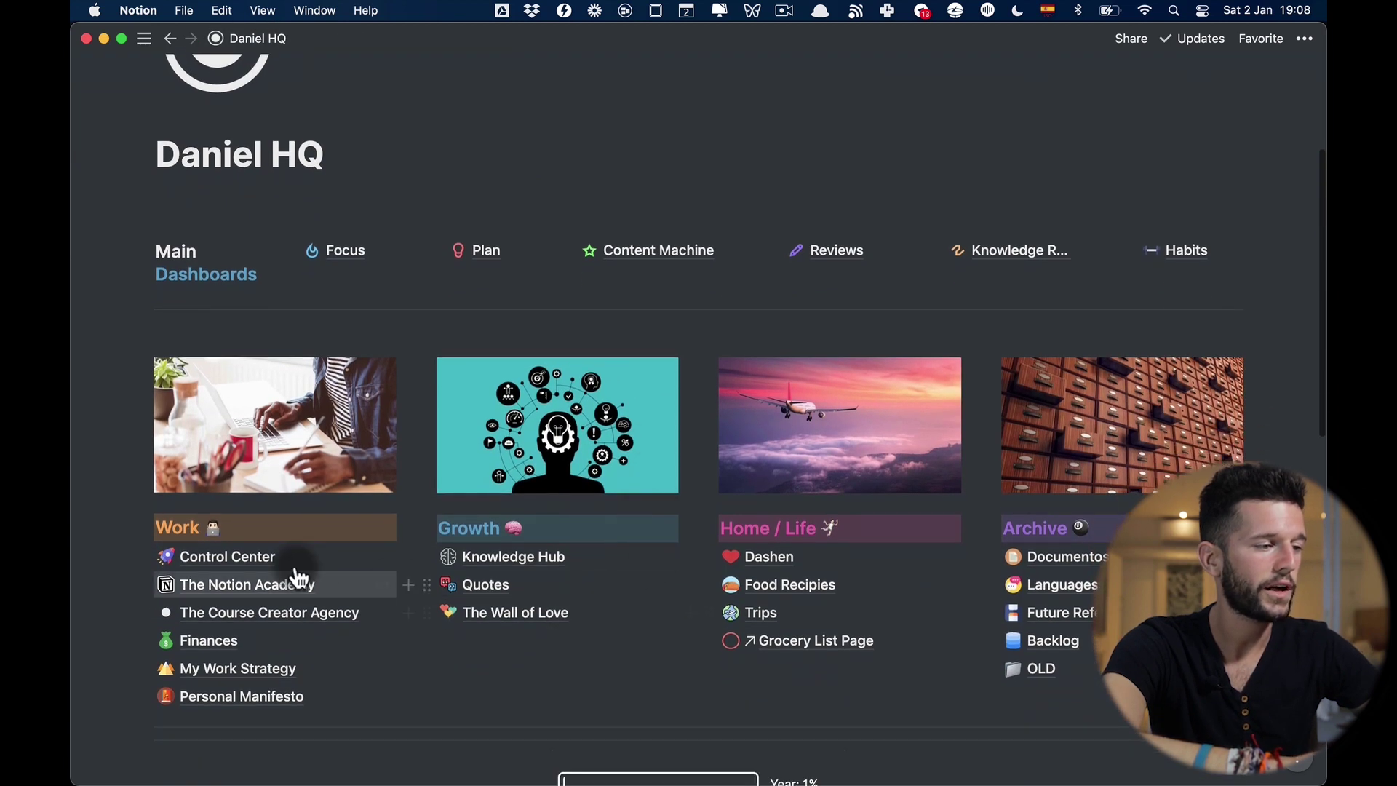
{"action": "left_click", "coordinate": [254, 561]}
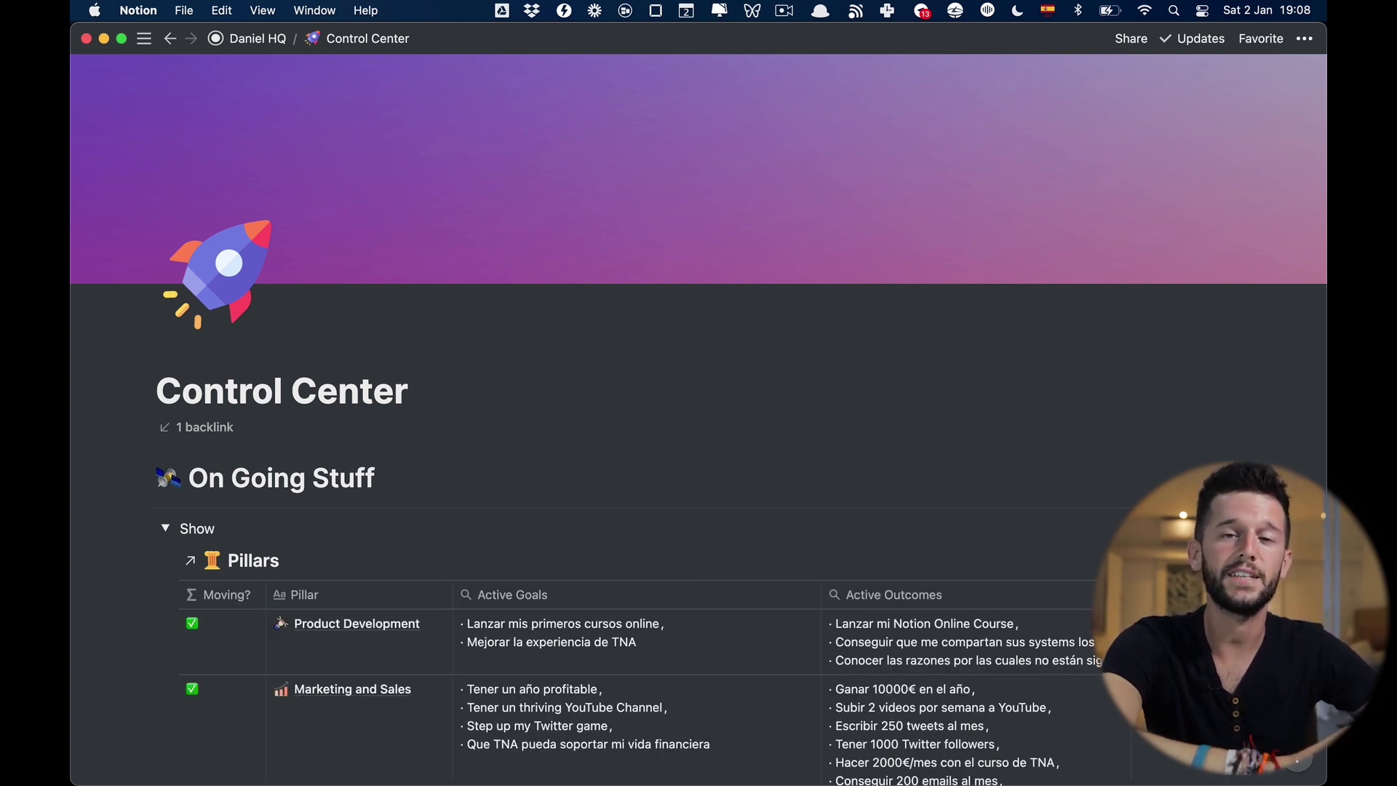
- Fold On Going Stuff and unfold Need attention to show its Goals and Outcomes
{"action": "scroll", "coordinate": [698, 437], "scroll_direction": "down", "scroll_amount": 1}
{"action": "scroll", "coordinate": [329, 357], "scroll_direction": "down", "scroll_amount": 8}
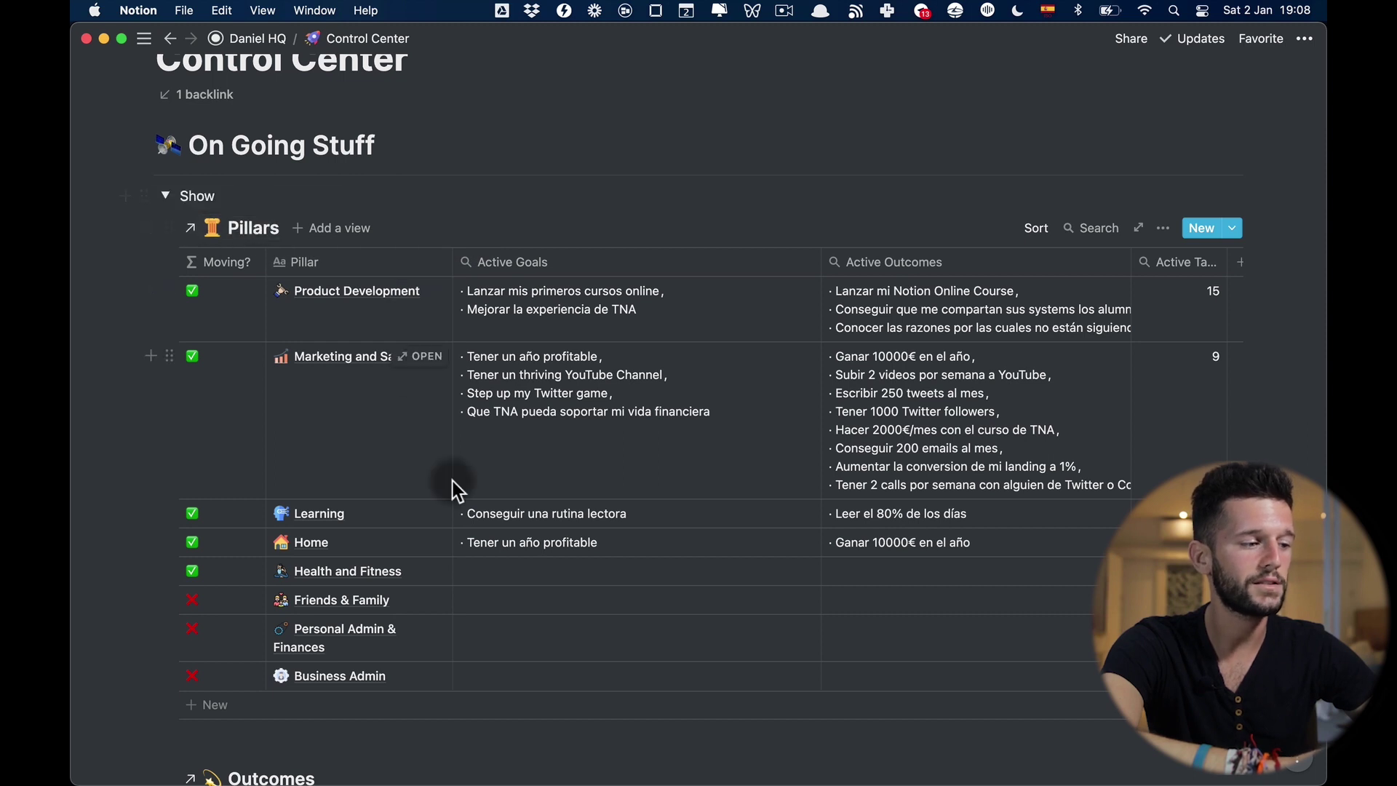
{"action": "scroll", "coordinate": [452, 488], "scroll_direction": "down", "scroll_amount": 1}
{"action": "scroll", "coordinate": [429, 502], "scroll_direction": "down", "scroll_amount": 4}
{"action": "scroll", "coordinate": [573, 391], "scroll_direction": "up", "scroll_amount": 5}
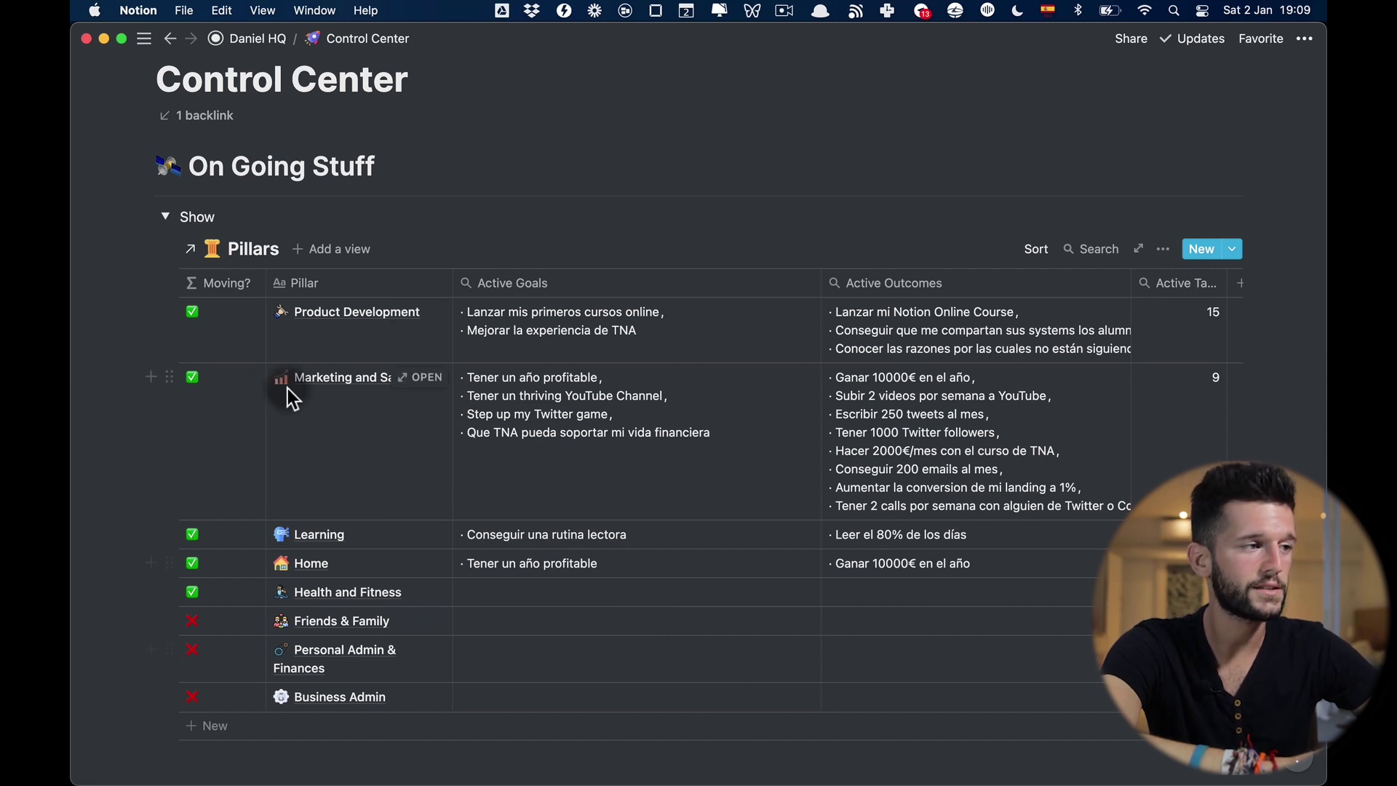
{"action": "left_click", "coordinate": [165, 217]}
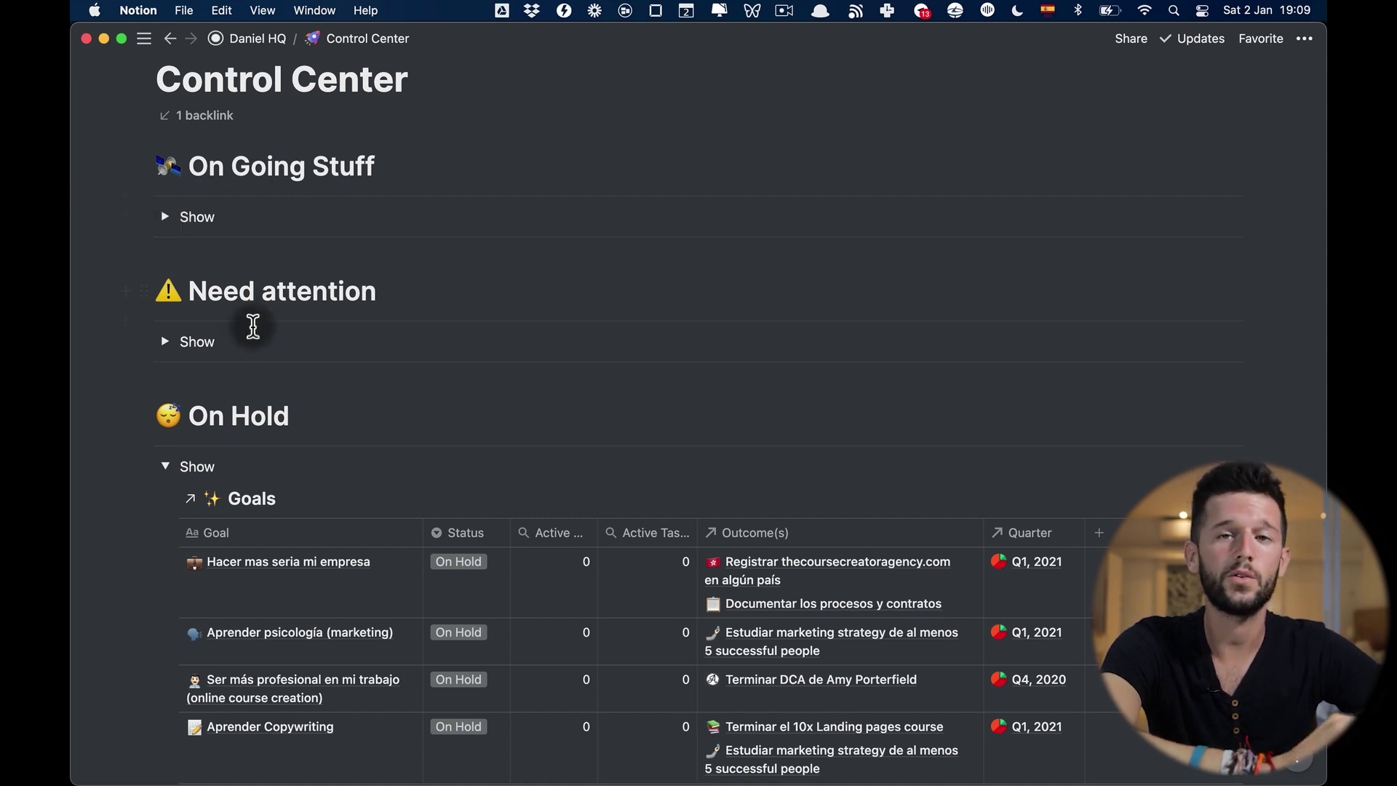
{"action": "left_click", "coordinate": [165, 341]}
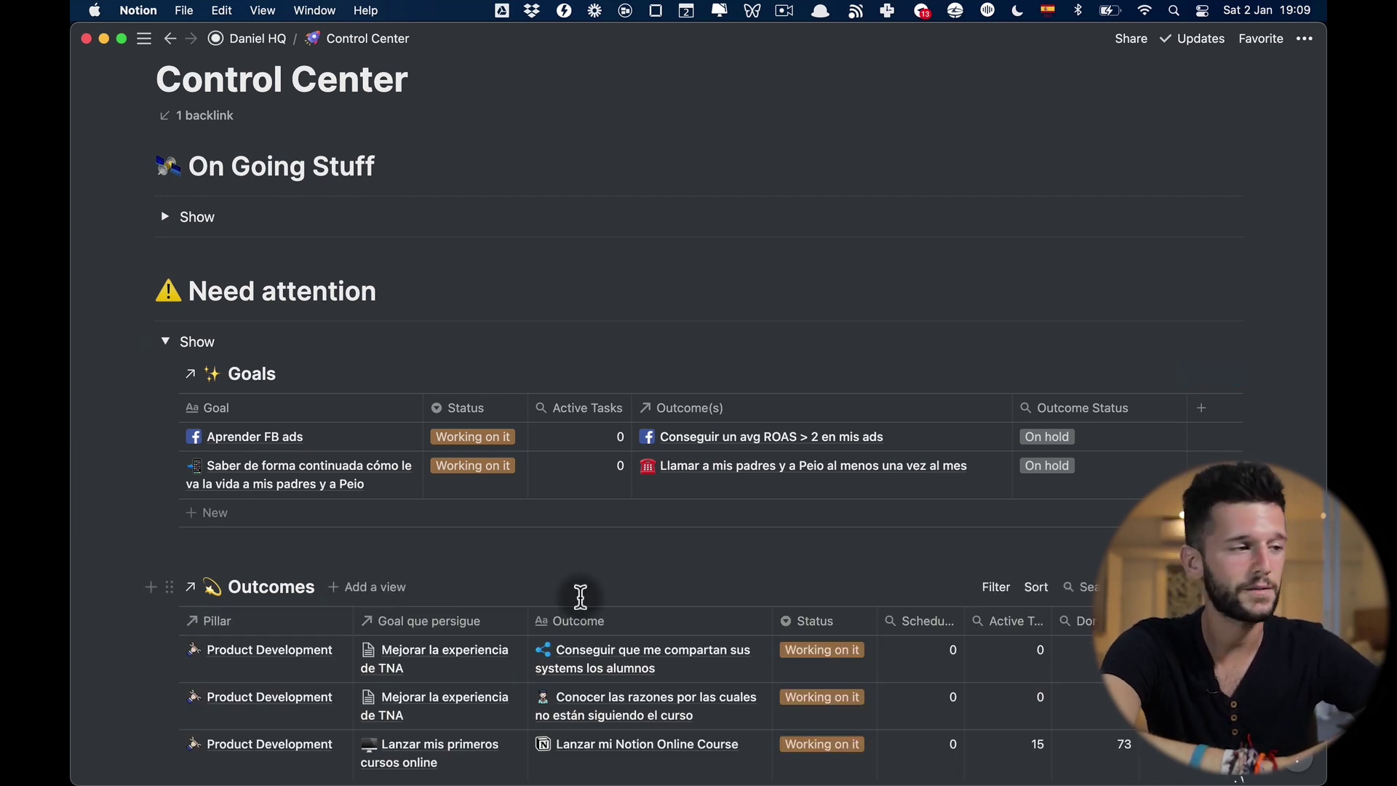
- Return to the HQ home page and open the Knowledge Hub page
{"action": "left_click", "coordinate": [253, 42]}
{"action": "scroll", "coordinate": [680, 452], "scroll_direction": "down", "scroll_amount": 3}
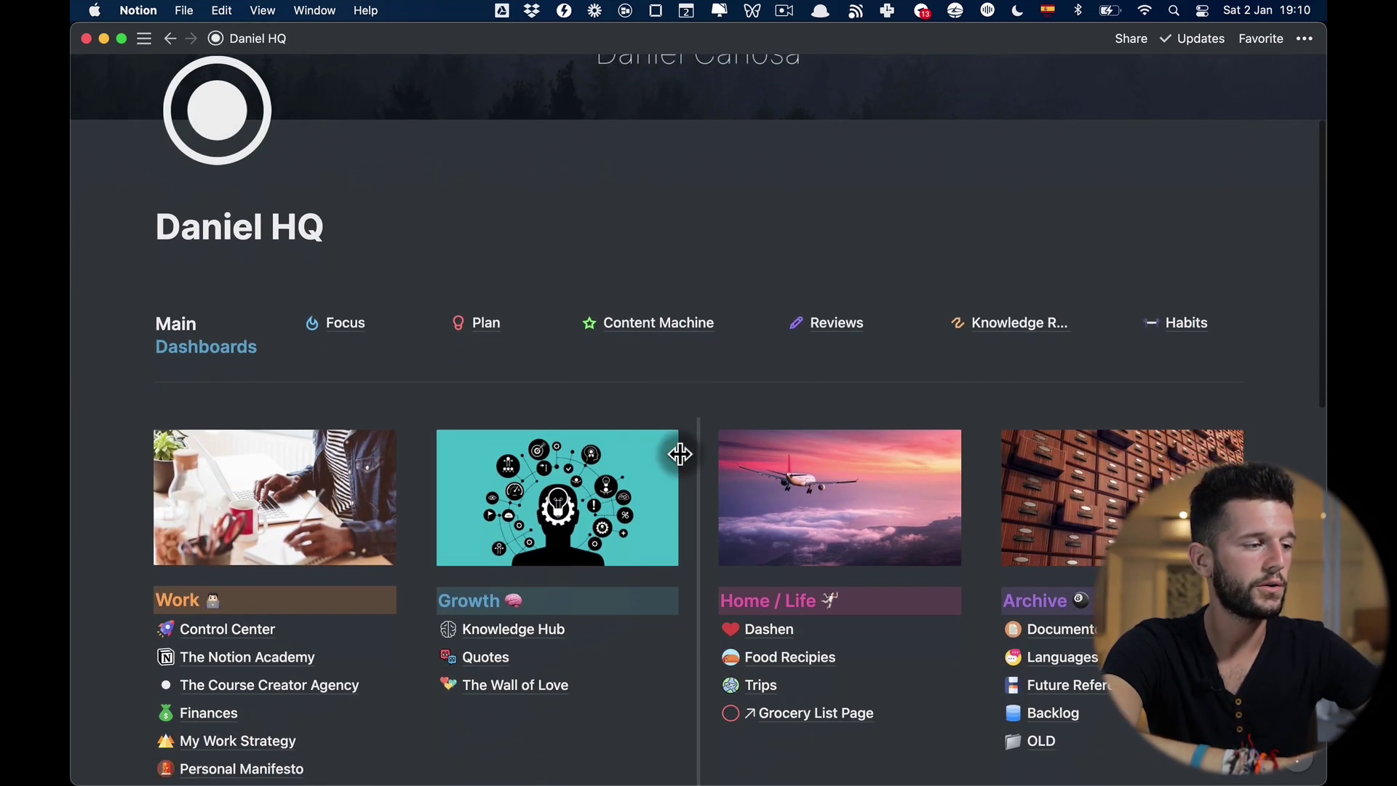
{"action": "scroll", "coordinate": [679, 454], "scroll_direction": "down", "scroll_amount": 1}
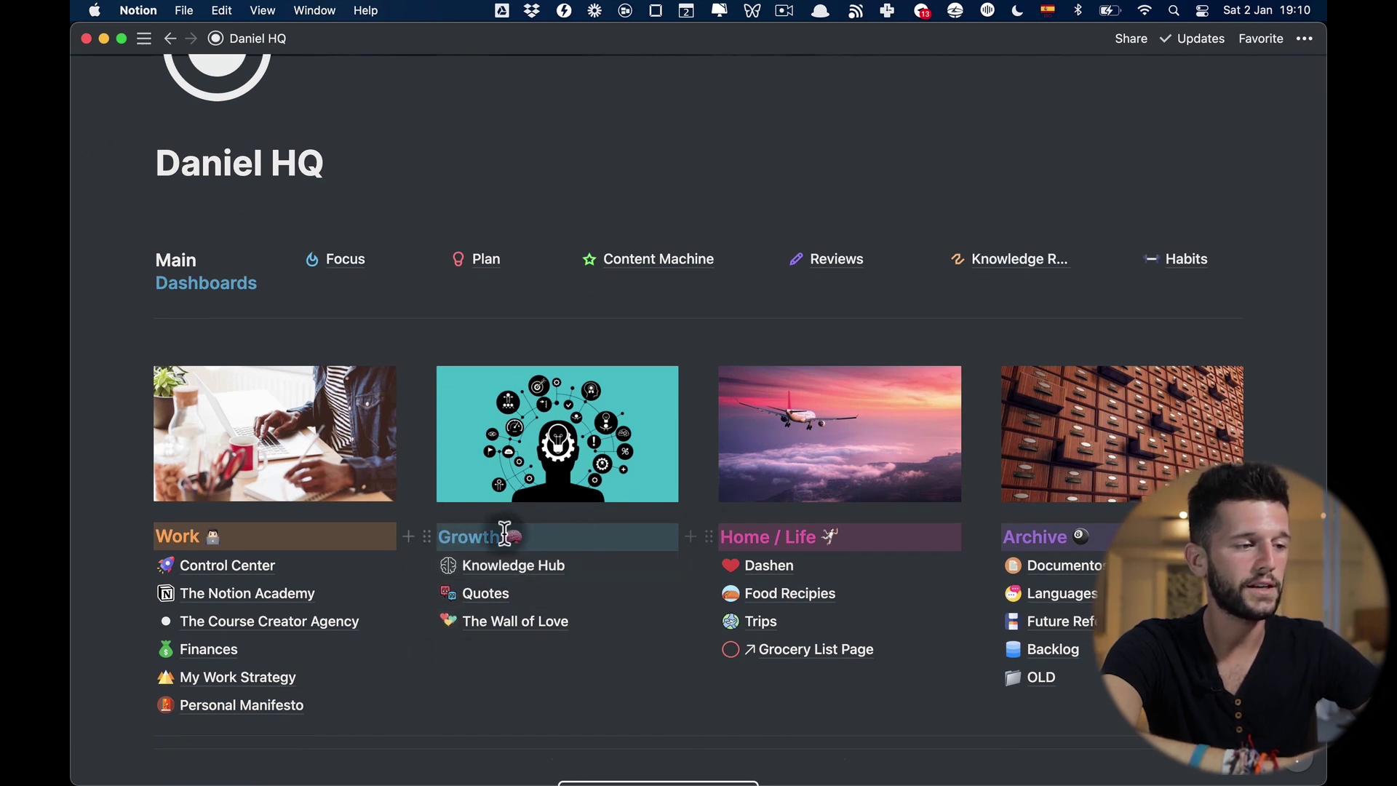
{"action": "left_click", "coordinate": [534, 566]}
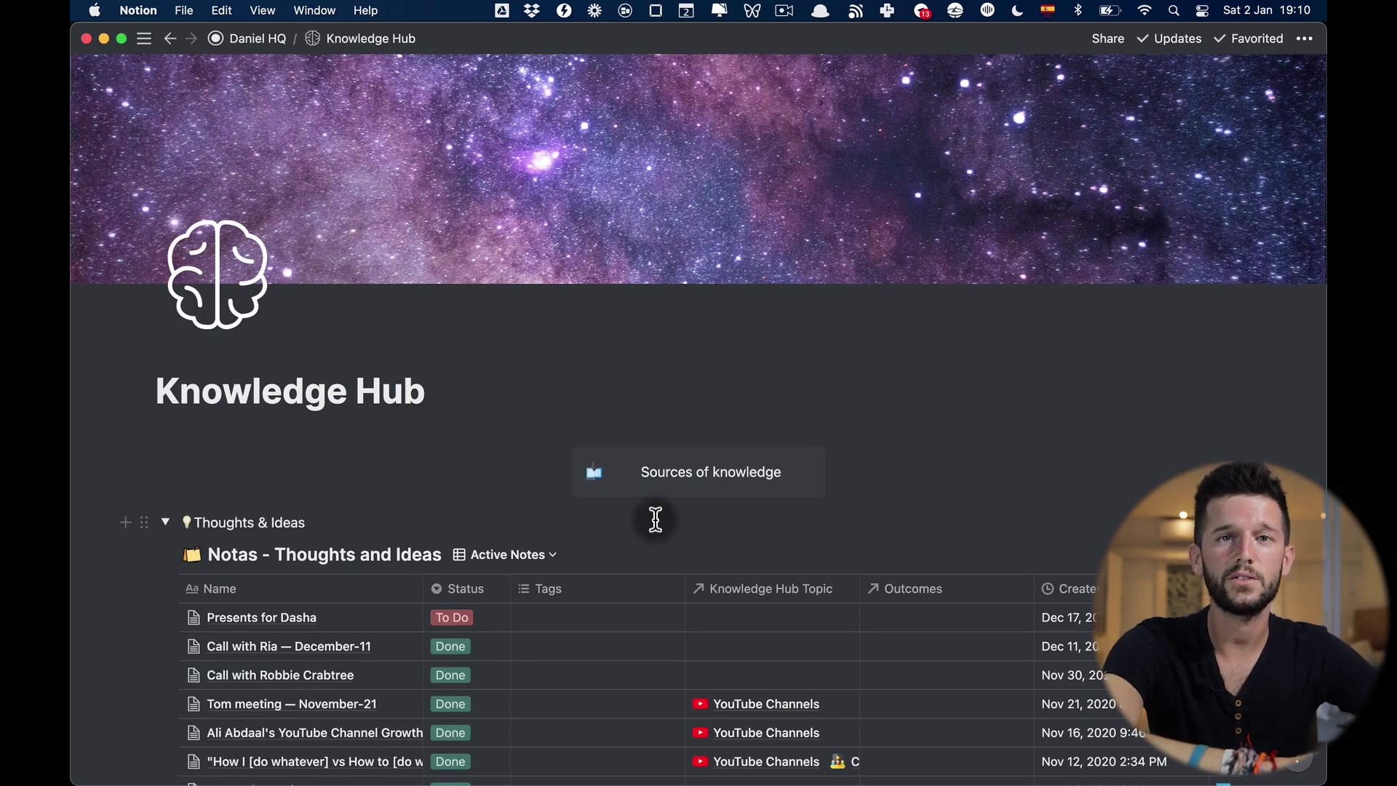
{"action": "scroll", "coordinate": [608, 509], "scroll_direction": "down", "scroll_amount": 5}
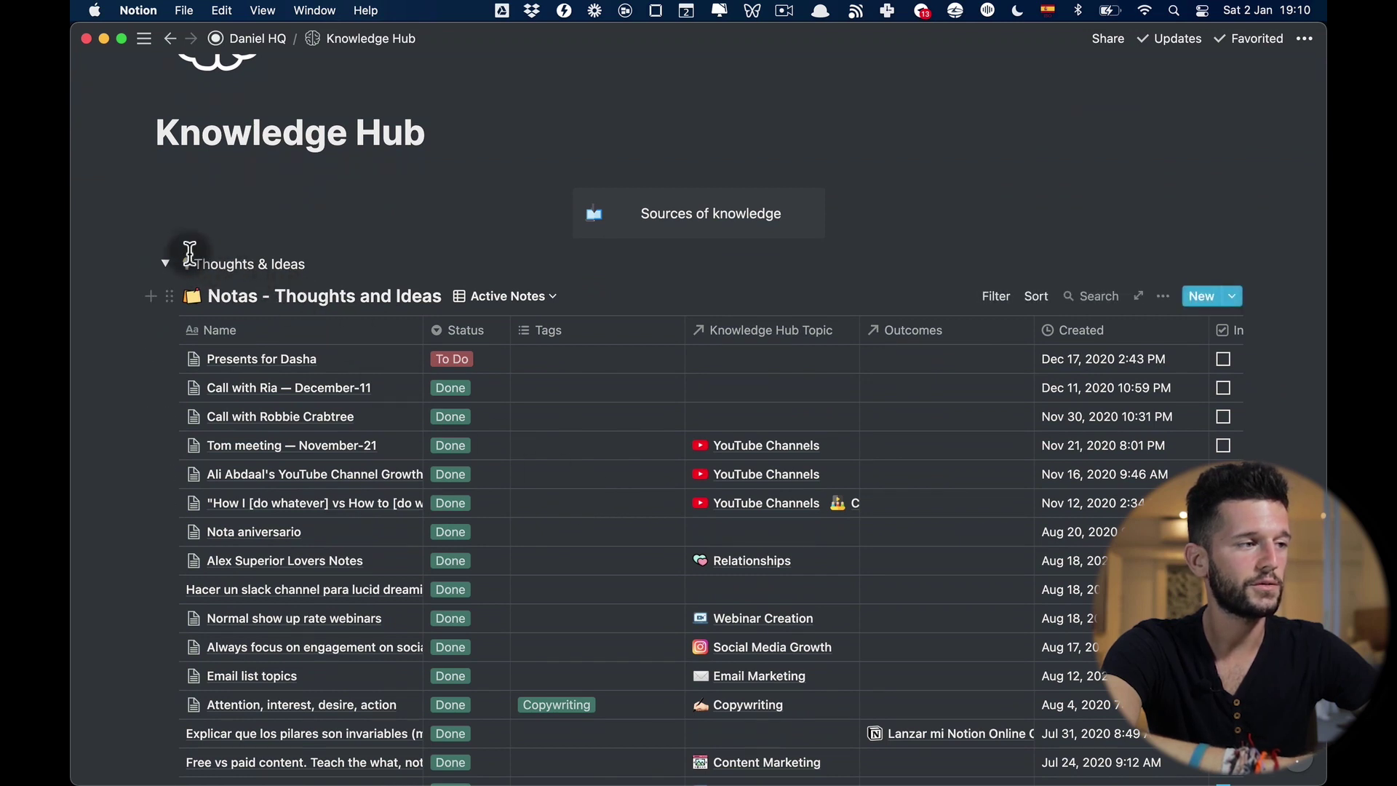
- Fold Thoughts & Ideas, then peek into Online Courses and Books and fold them again
{"action": "left_click", "coordinate": [166, 264]}
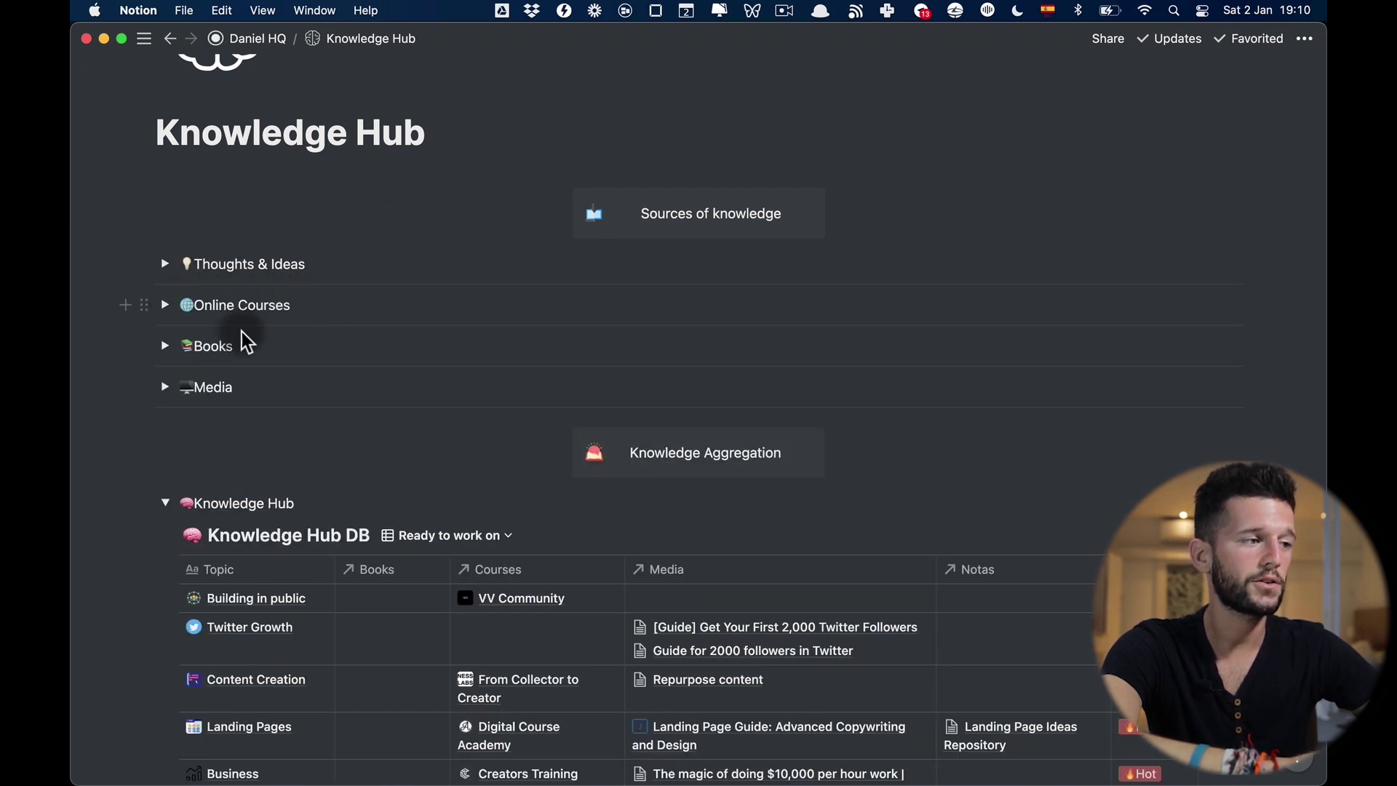
{"action": "left_click", "coordinate": [164, 306]}
{"action": "scroll", "coordinate": [661, 539], "scroll_direction": "down", "scroll_amount": 3}
{"action": "scroll", "coordinate": [660, 540], "scroll_direction": "up", "scroll_amount": 7}
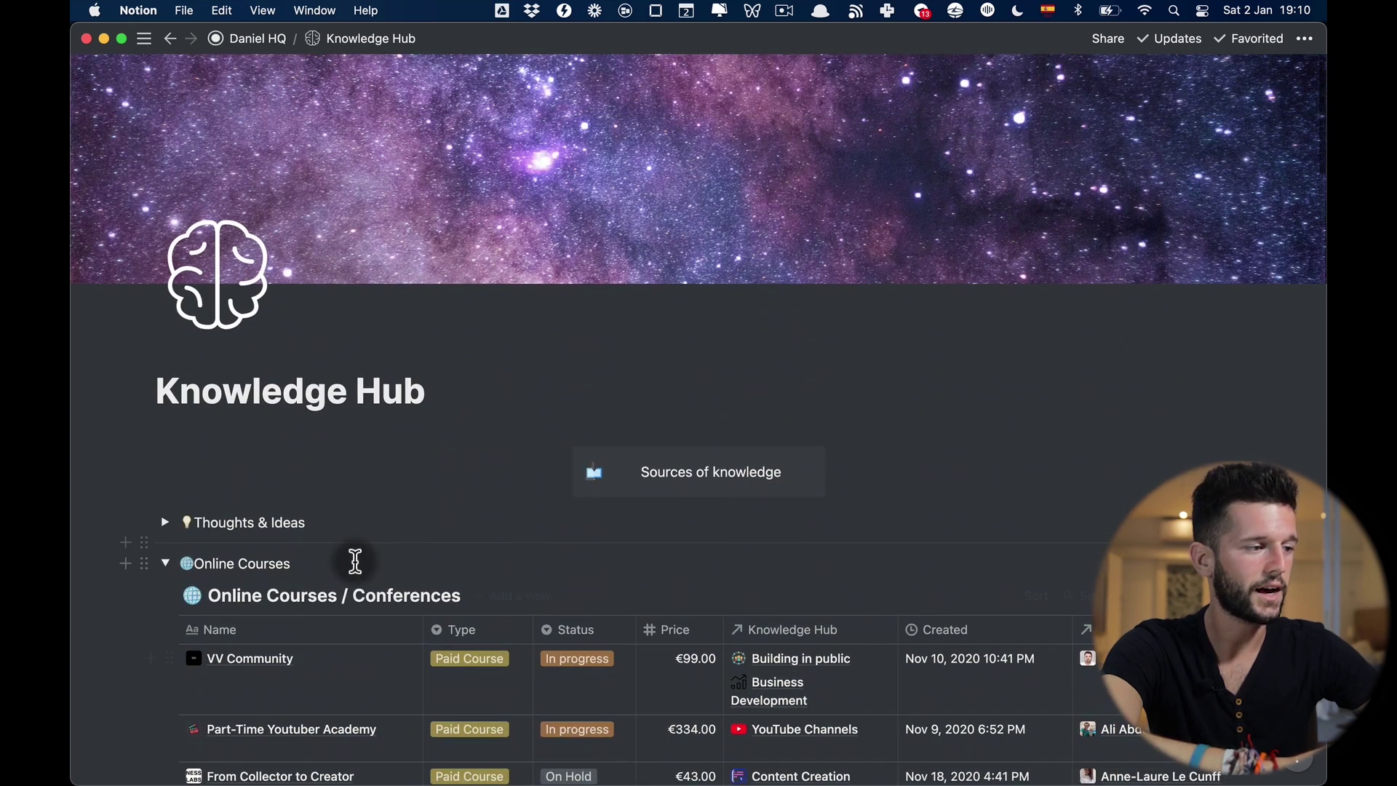
{"action": "left_click", "coordinate": [165, 565]}
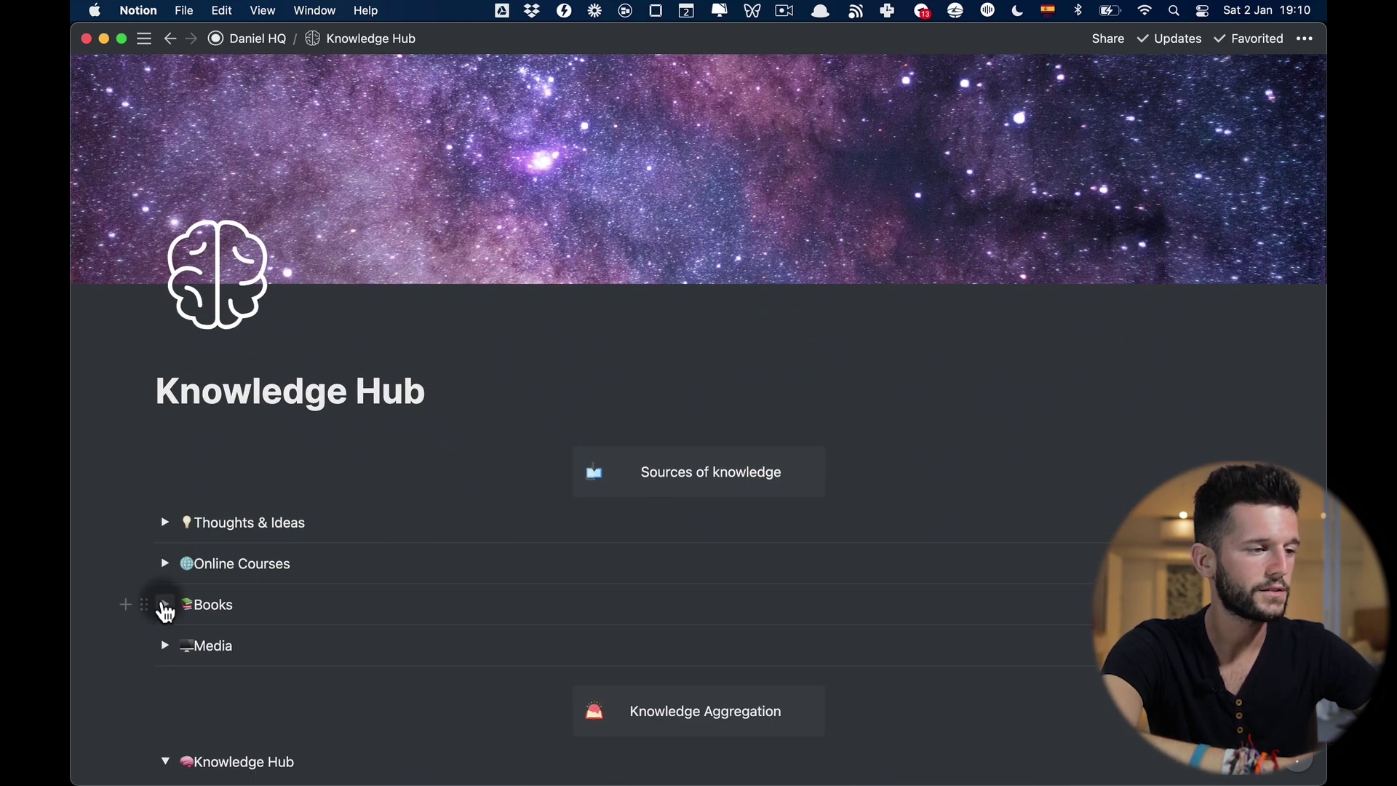
{"action": "left_click", "coordinate": [165, 606]}
{"action": "scroll", "coordinate": [166, 611], "scroll_direction": "down", "scroll_amount": 3}
{"action": "left_click", "coordinate": [158, 346]}
- Unfold Media to browse the Media Vault, fold it, and return to HQ
{"action": "left_click", "coordinate": [165, 472]}
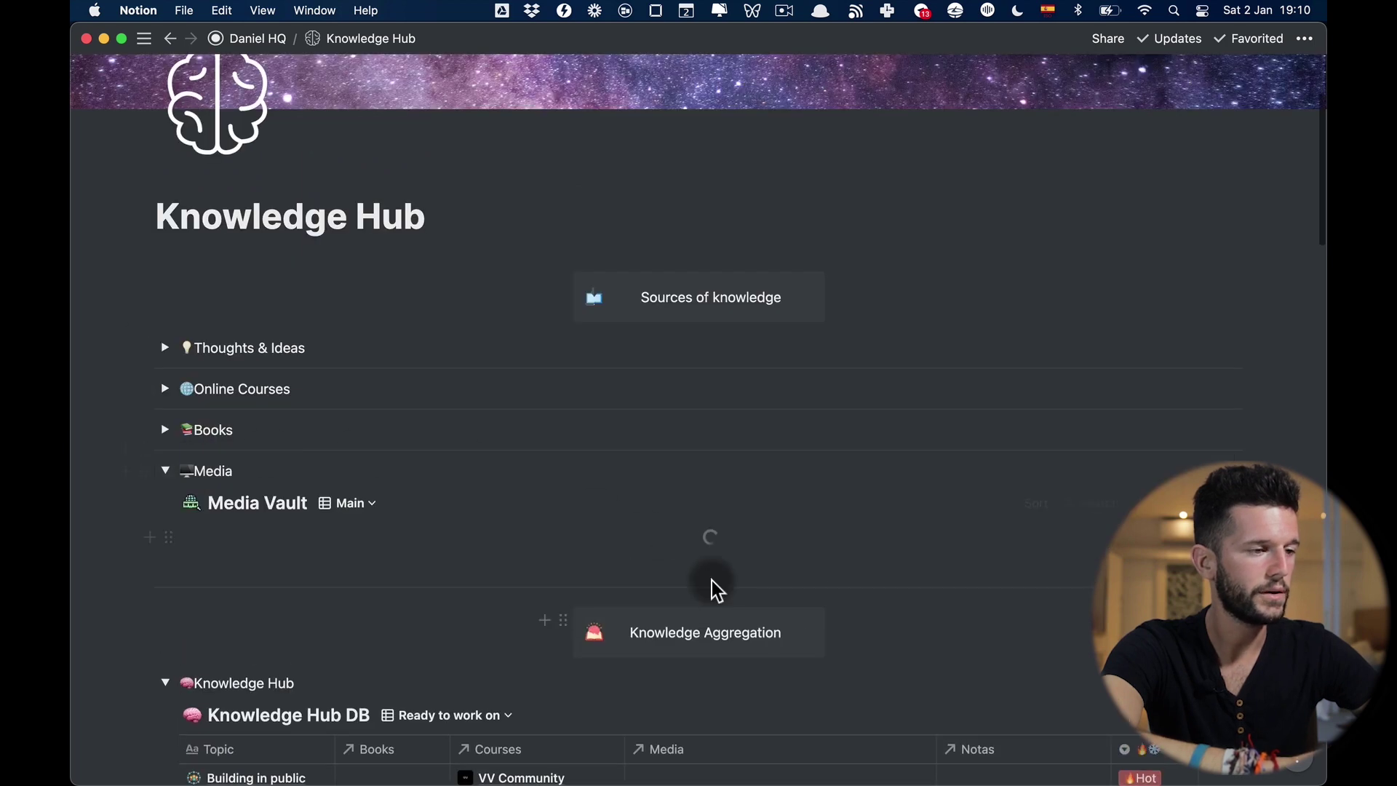
{"action": "left_click", "coordinate": [165, 470]}
{"action": "scroll", "coordinate": [436, 477], "scroll_direction": "down", "scroll_amount": 5}
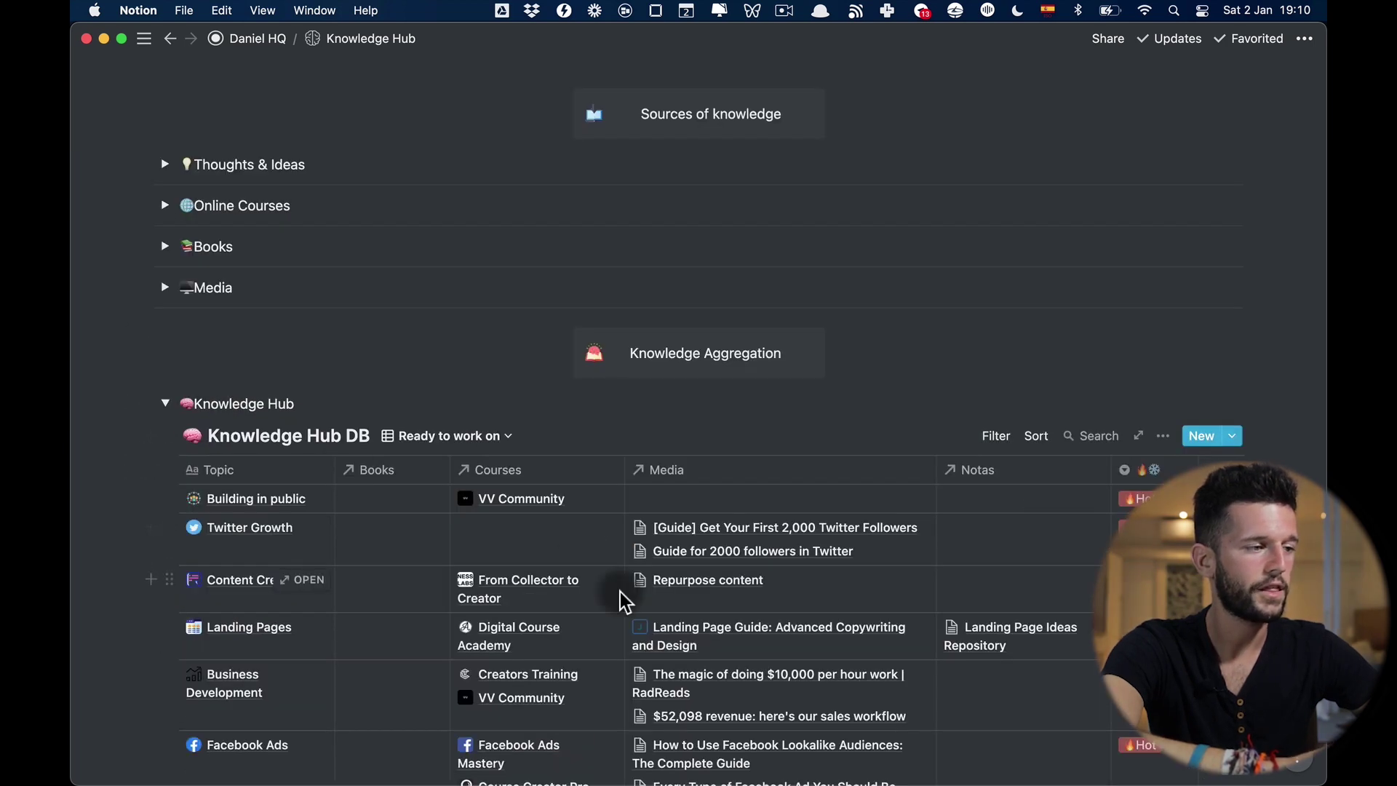
{"action": "scroll", "coordinate": [620, 592], "scroll_direction": "down", "scroll_amount": 5}
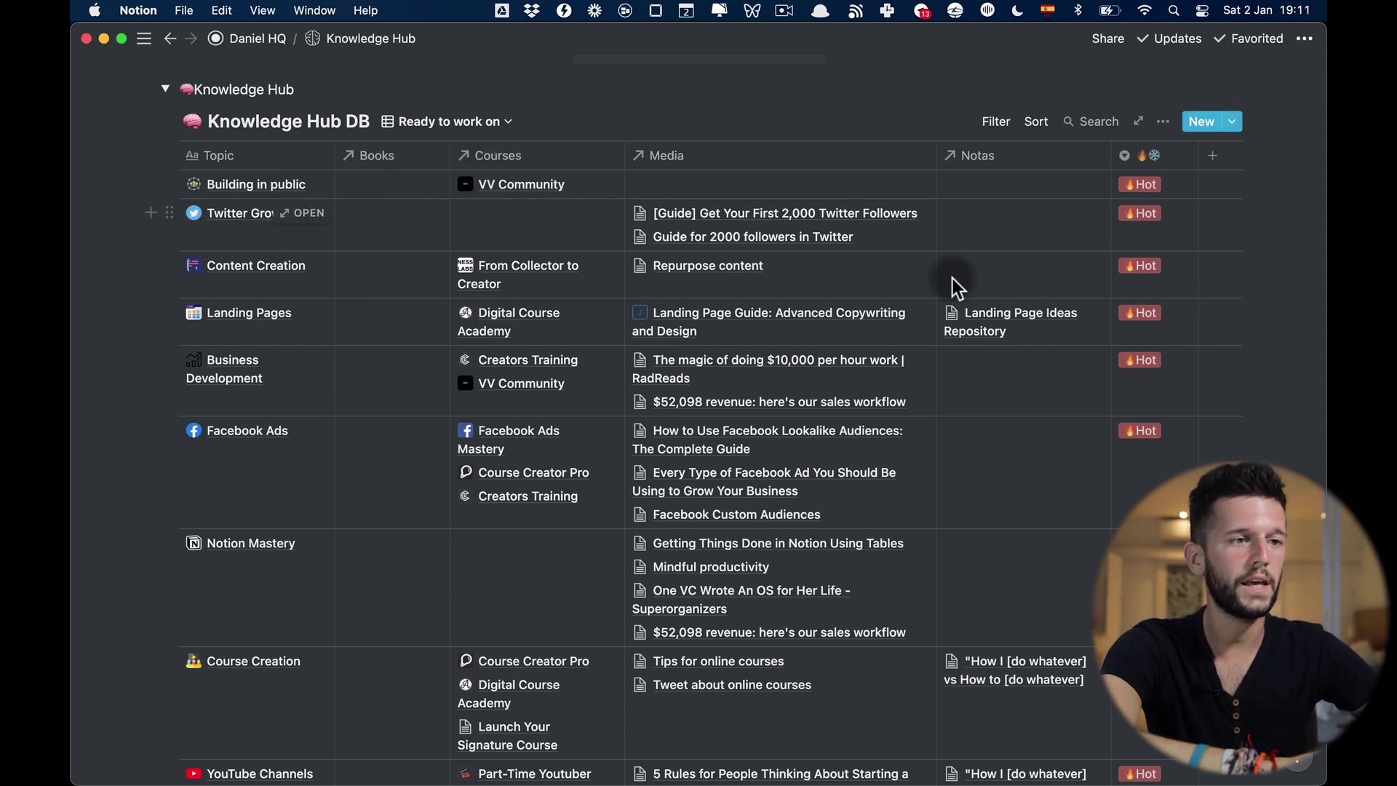
{"action": "left_click", "coordinate": [166, 89]}
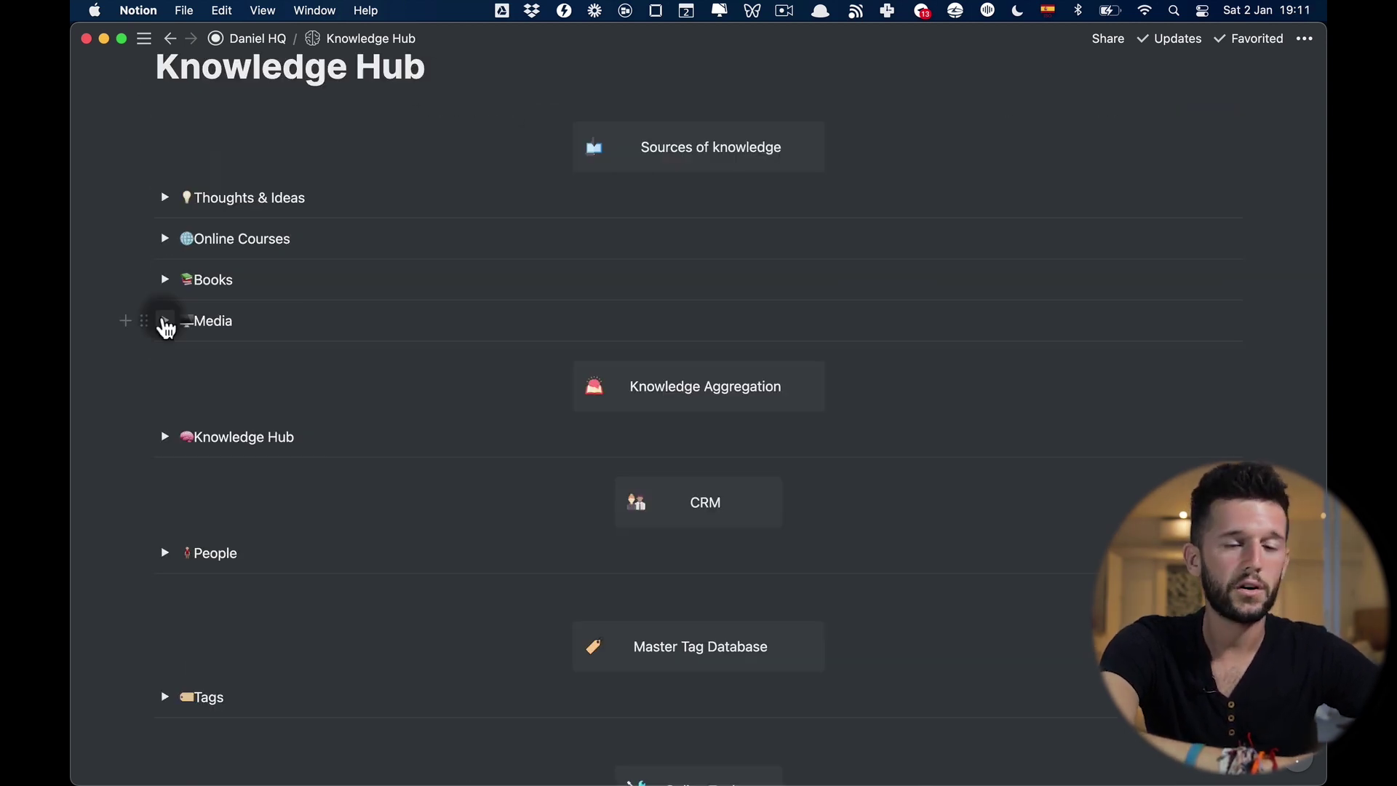
{"action": "left_click", "coordinate": [176, 322]}
{"action": "scroll", "coordinate": [415, 351], "scroll_direction": "down", "scroll_amount": 3}
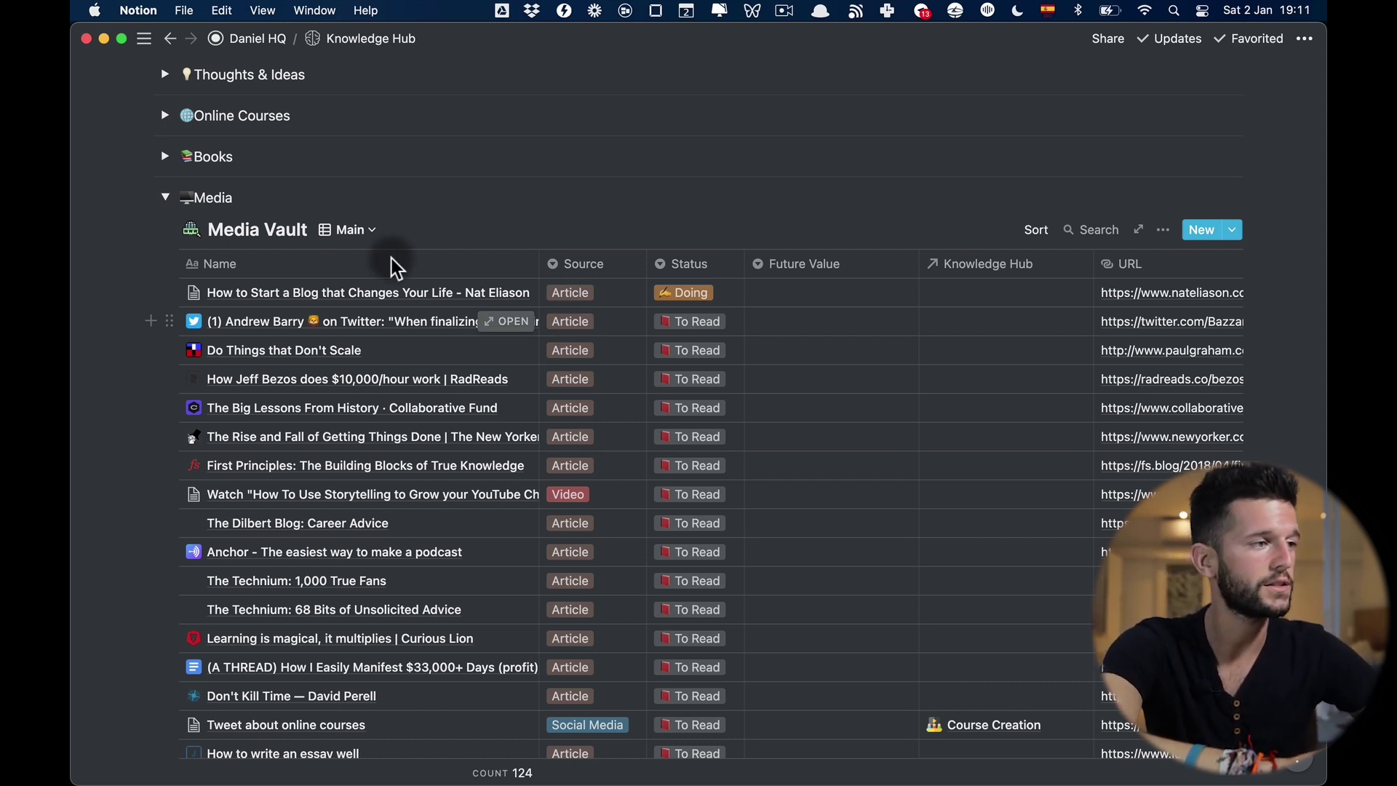
{"action": "left_click", "coordinate": [165, 197]}
{"action": "left_click", "coordinate": [266, 45]}
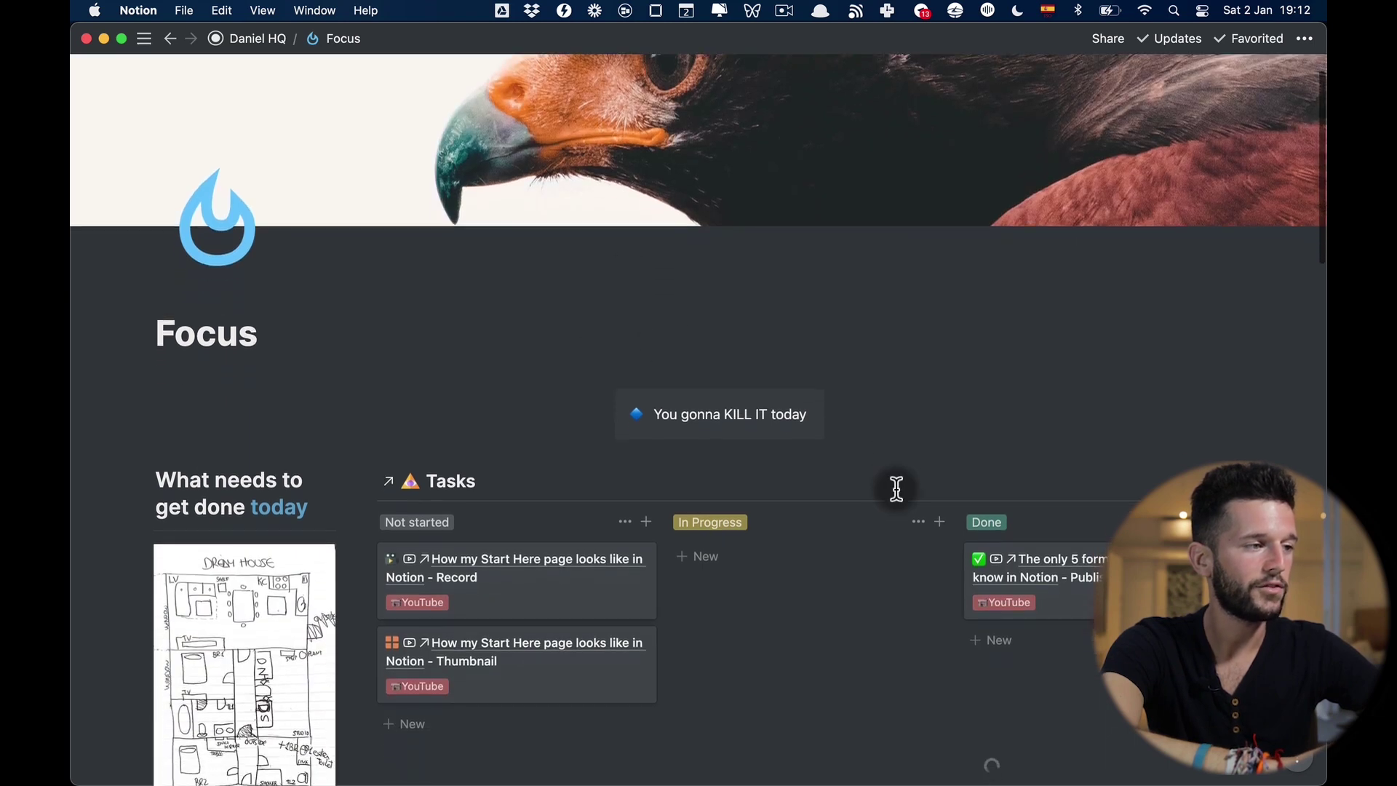
- Scroll through Focus's Tasks board, Daily Pages and Habit tracker, then return to the HQ page
{"action": "scroll", "coordinate": [920, 396], "scroll_direction": "down", "scroll_amount": 3}
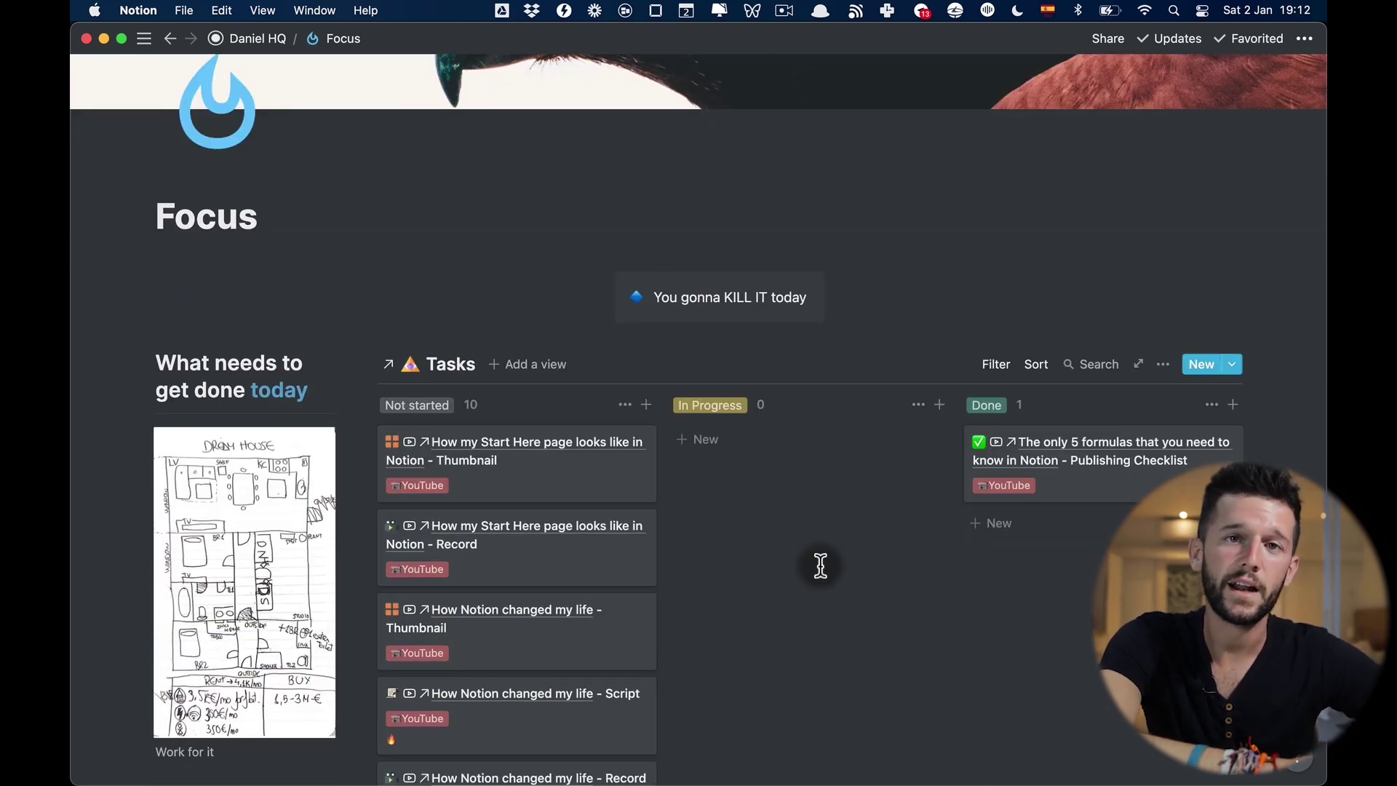
{"action": "scroll", "coordinate": [821, 553], "scroll_direction": "down", "scroll_amount": 2}
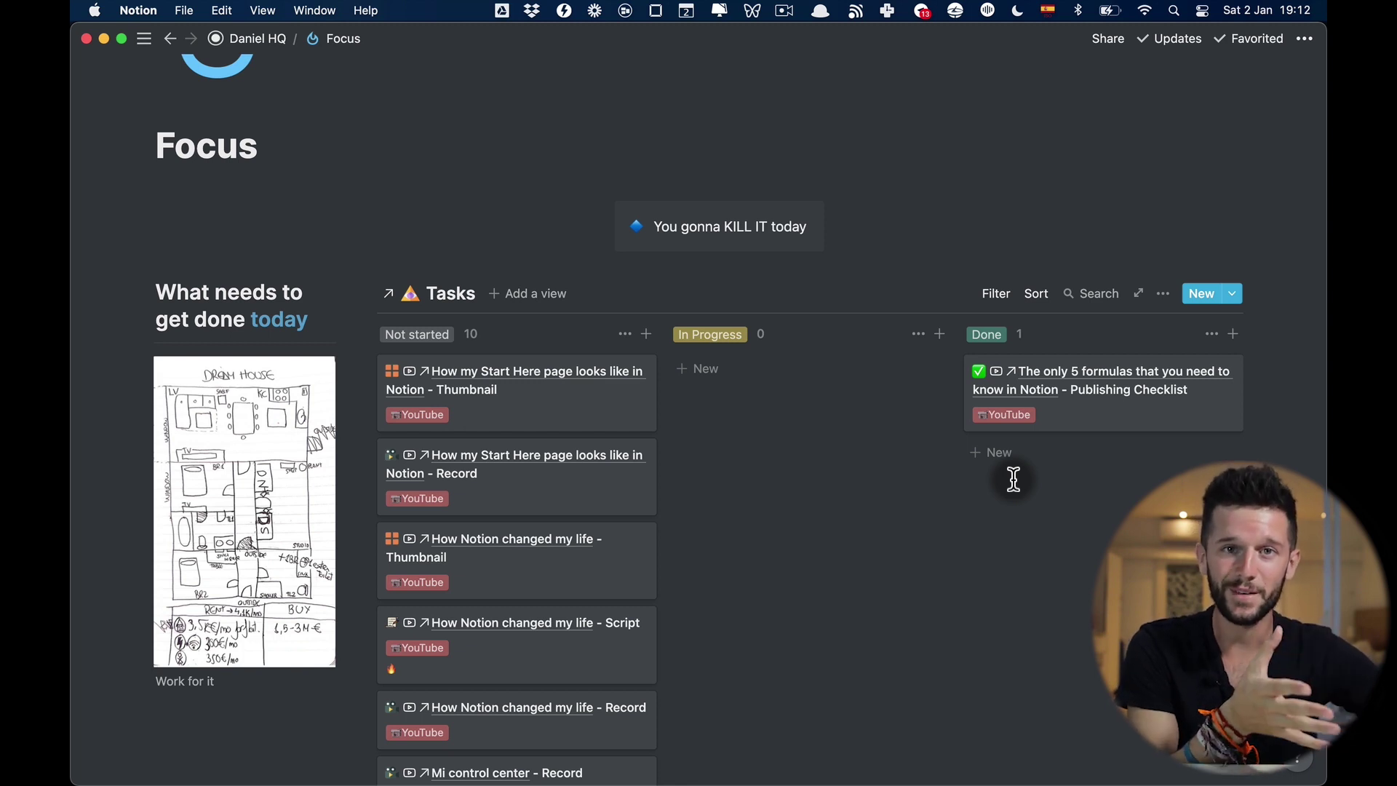
{"action": "scroll", "coordinate": [1014, 477], "scroll_direction": "down", "scroll_amount": 15}
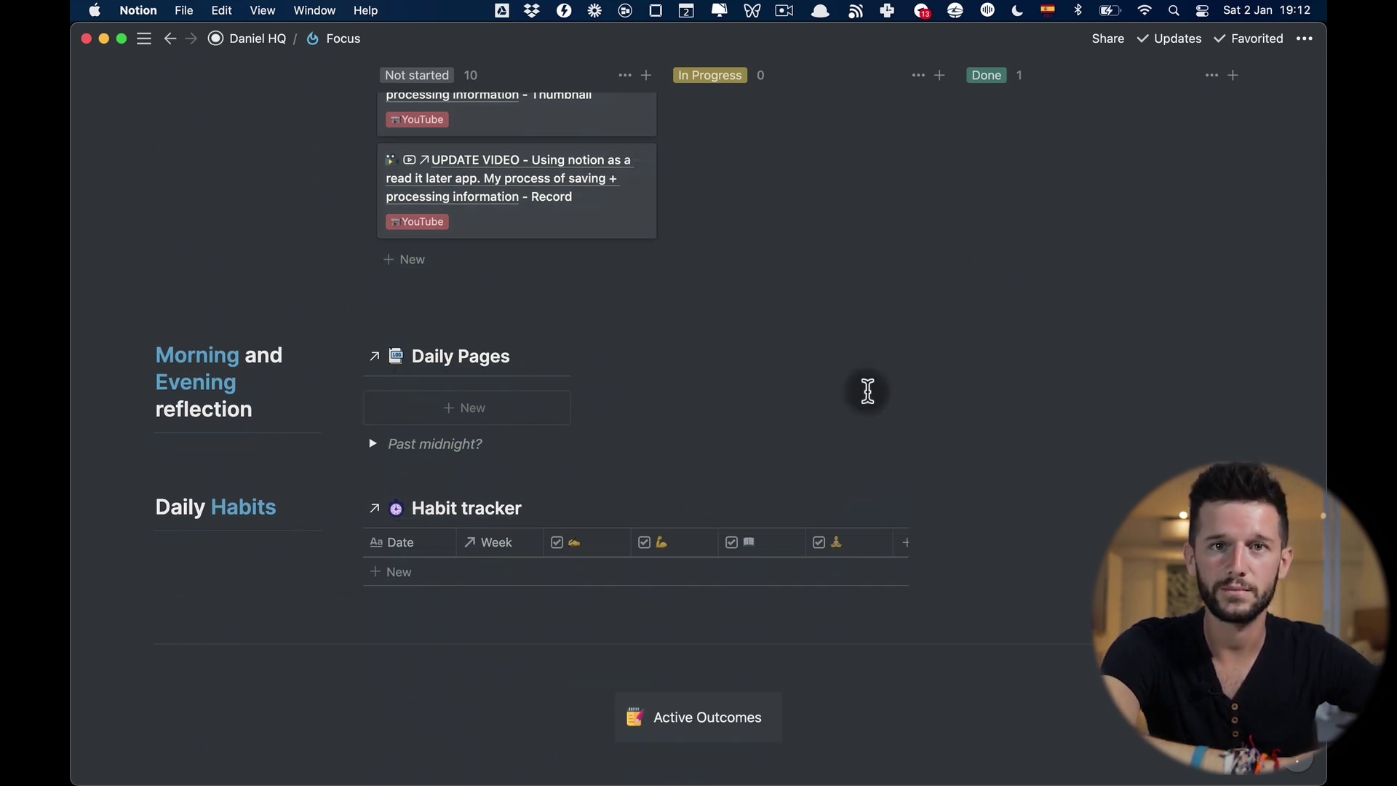
{"action": "left_click", "coordinate": [258, 39]}
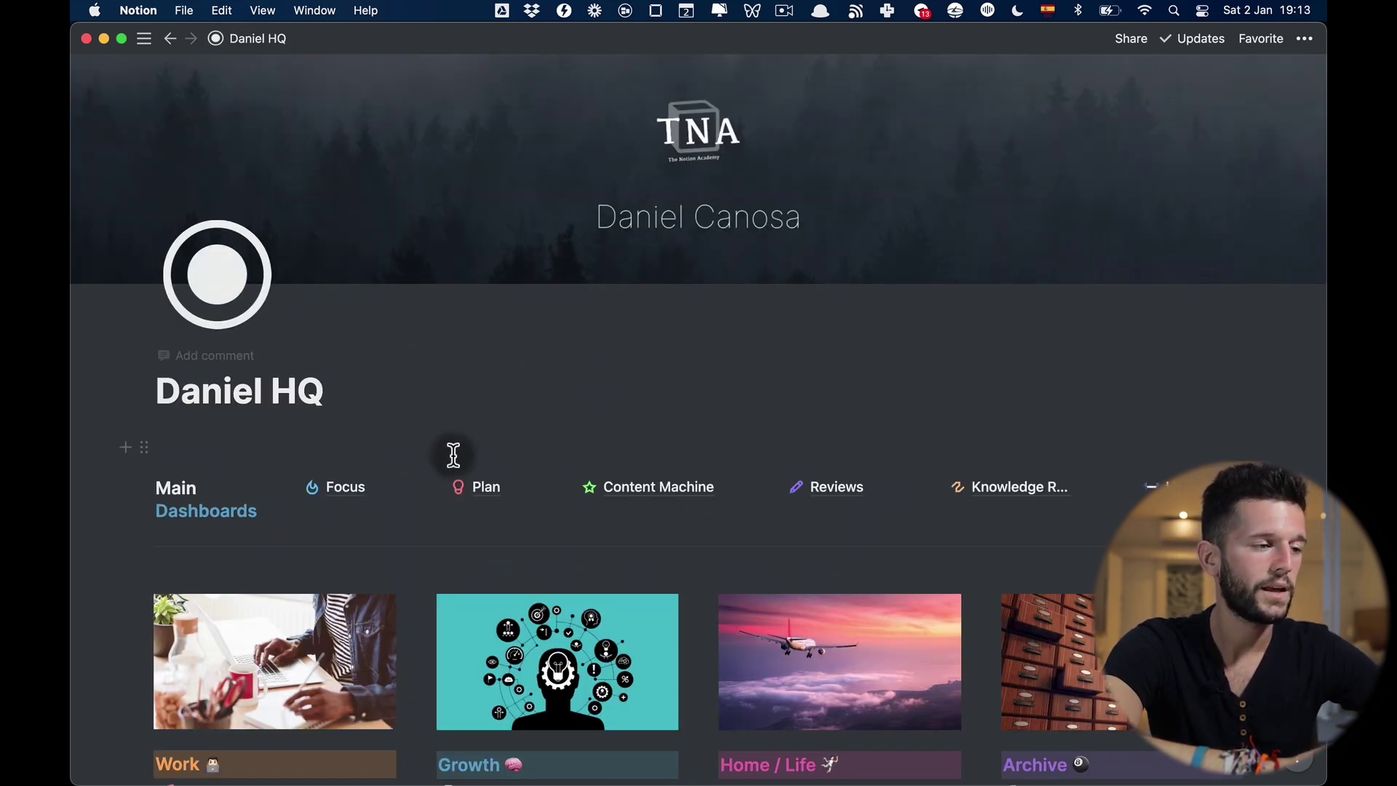
- Open the Plan dashboard and scroll through its Tasks table and December 2020 calendar
{"action": "left_click", "coordinate": [486, 488]}
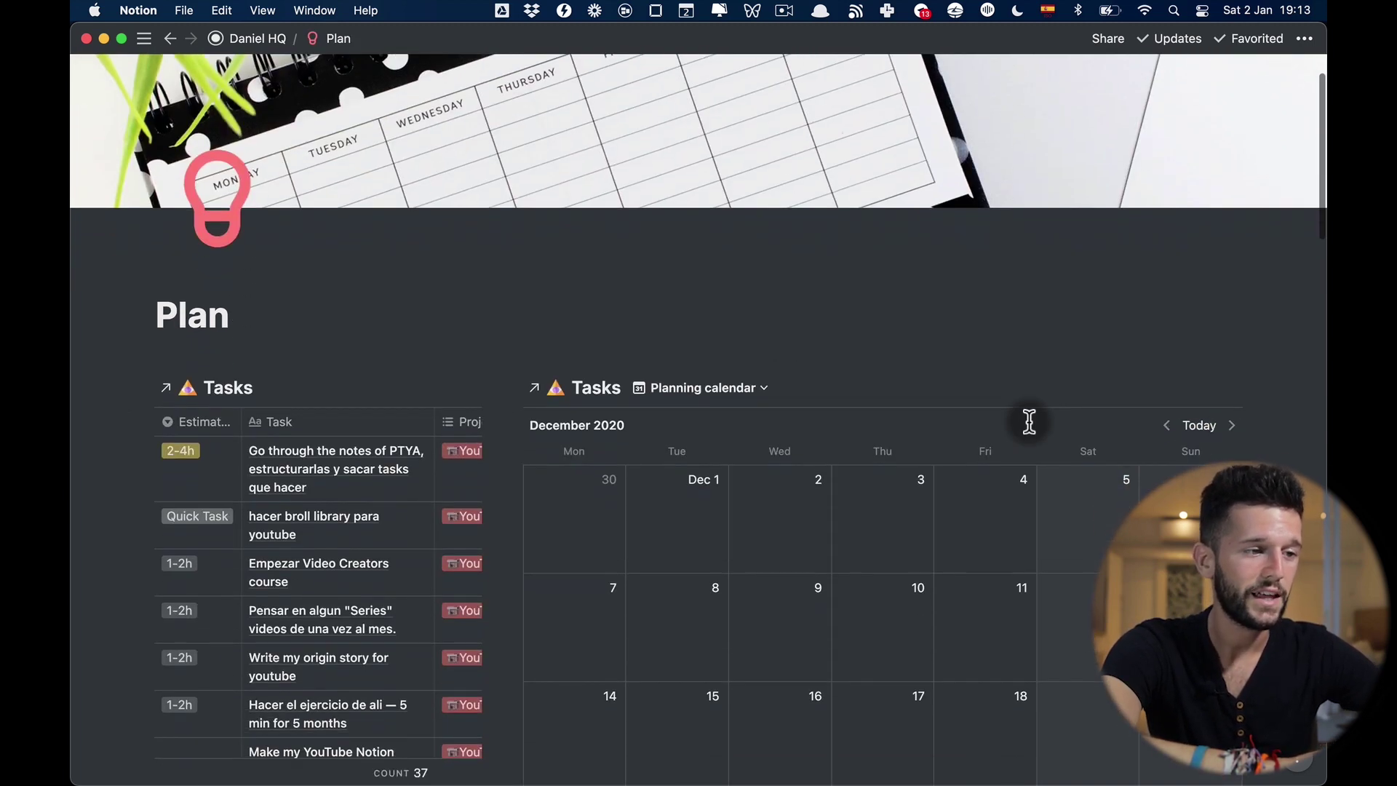
{"action": "scroll", "coordinate": [1028, 422], "scroll_direction": "down", "scroll_amount": 4}
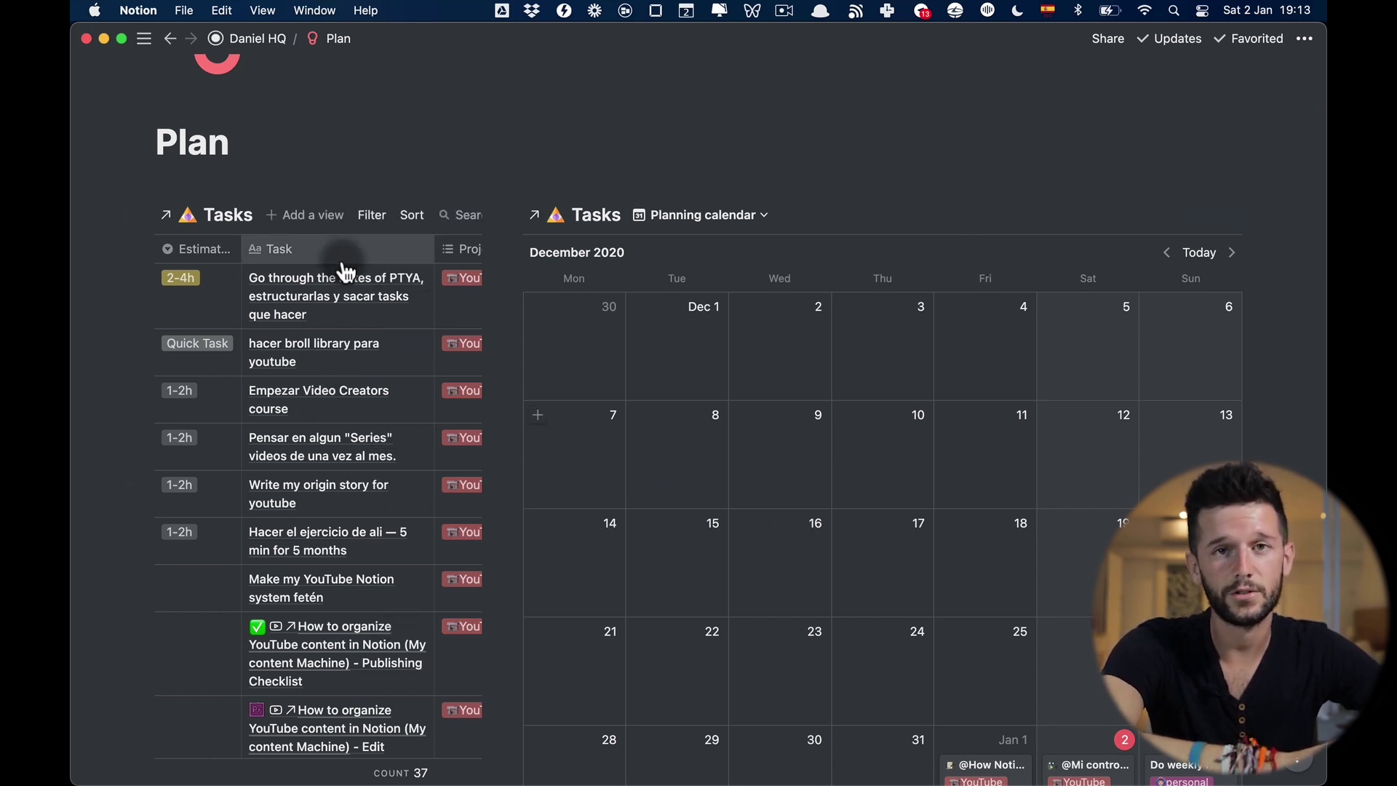
{"action": "scroll", "coordinate": [427, 473], "scroll_direction": "down", "scroll_amount": 2}
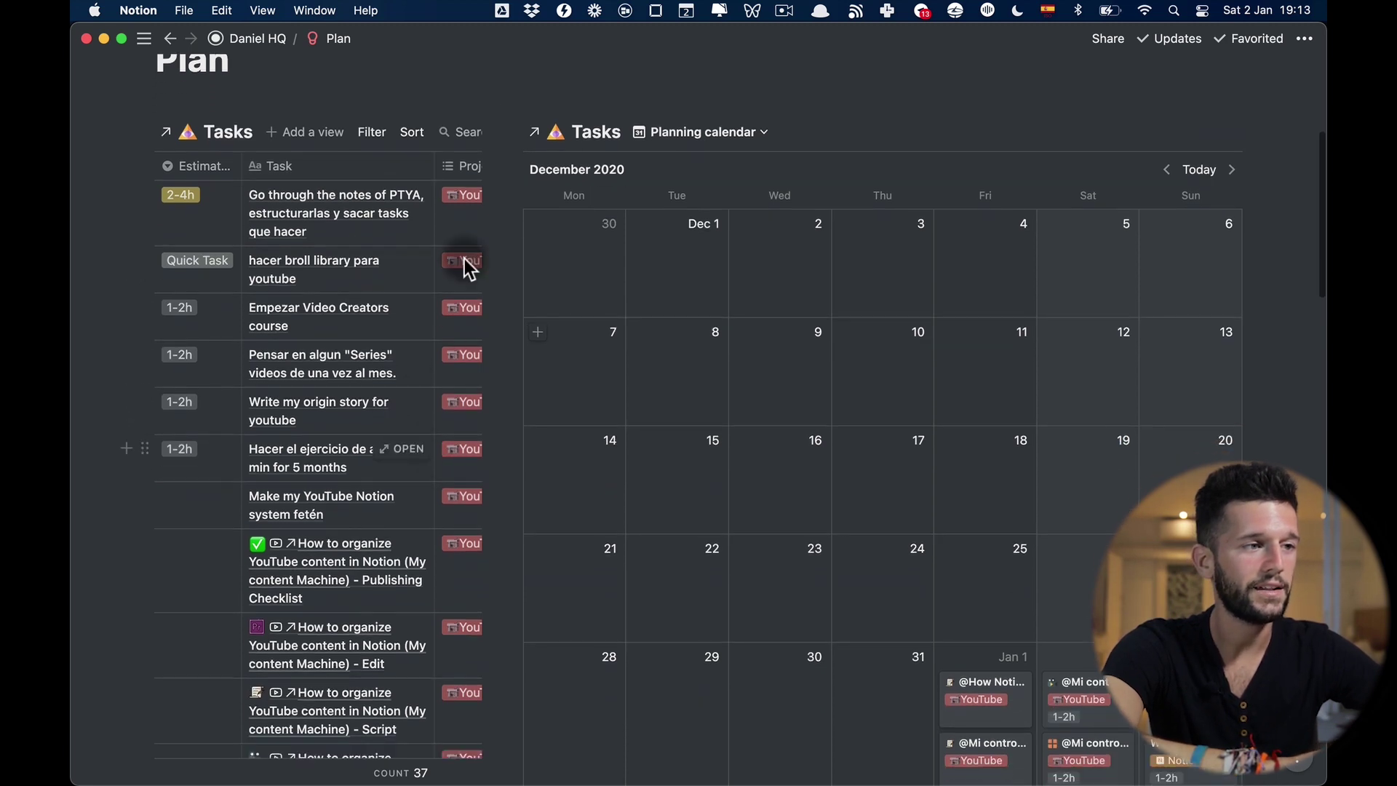
{"action": "scroll", "coordinate": [632, 249], "scroll_direction": "down", "scroll_amount": 4}
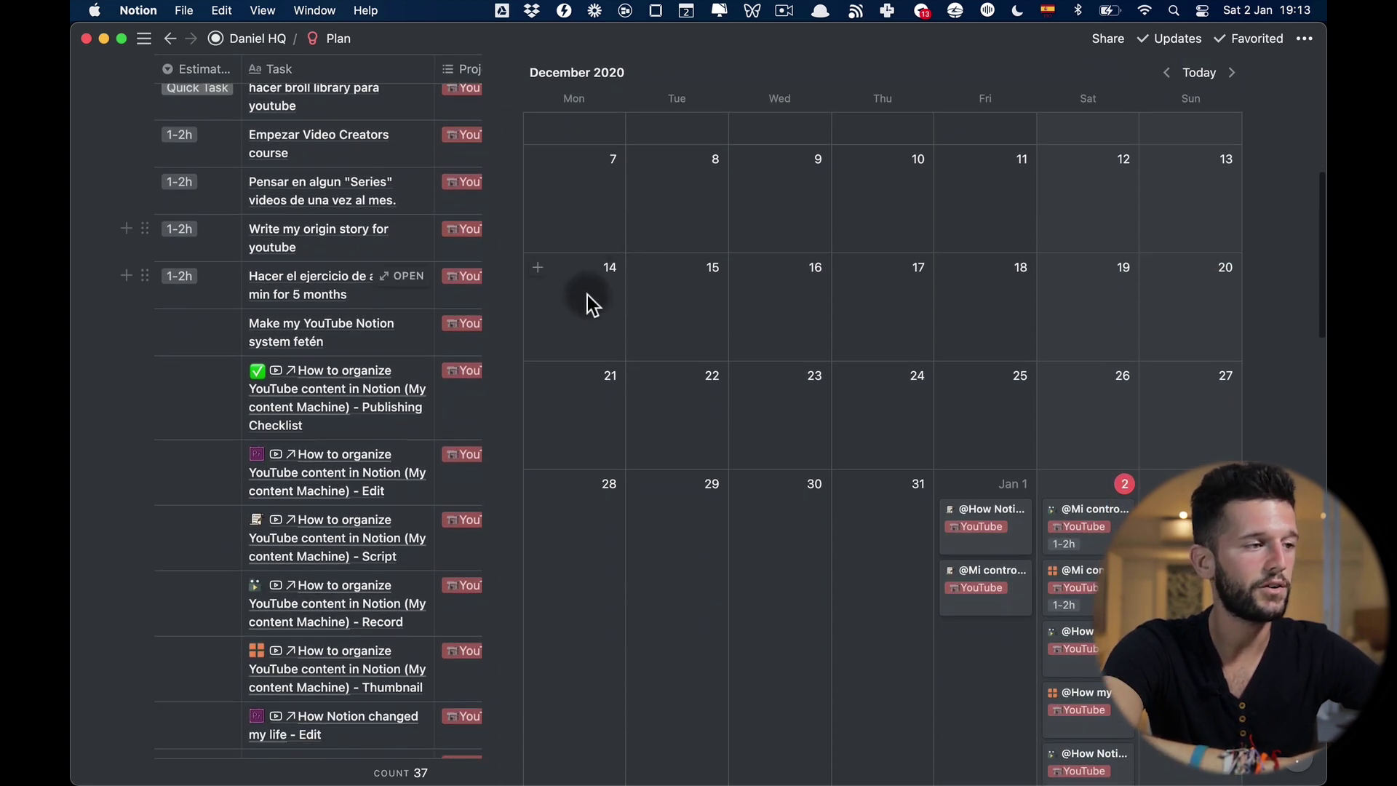
{"action": "scroll", "coordinate": [582, 294], "scroll_direction": "up", "scroll_amount": 2}
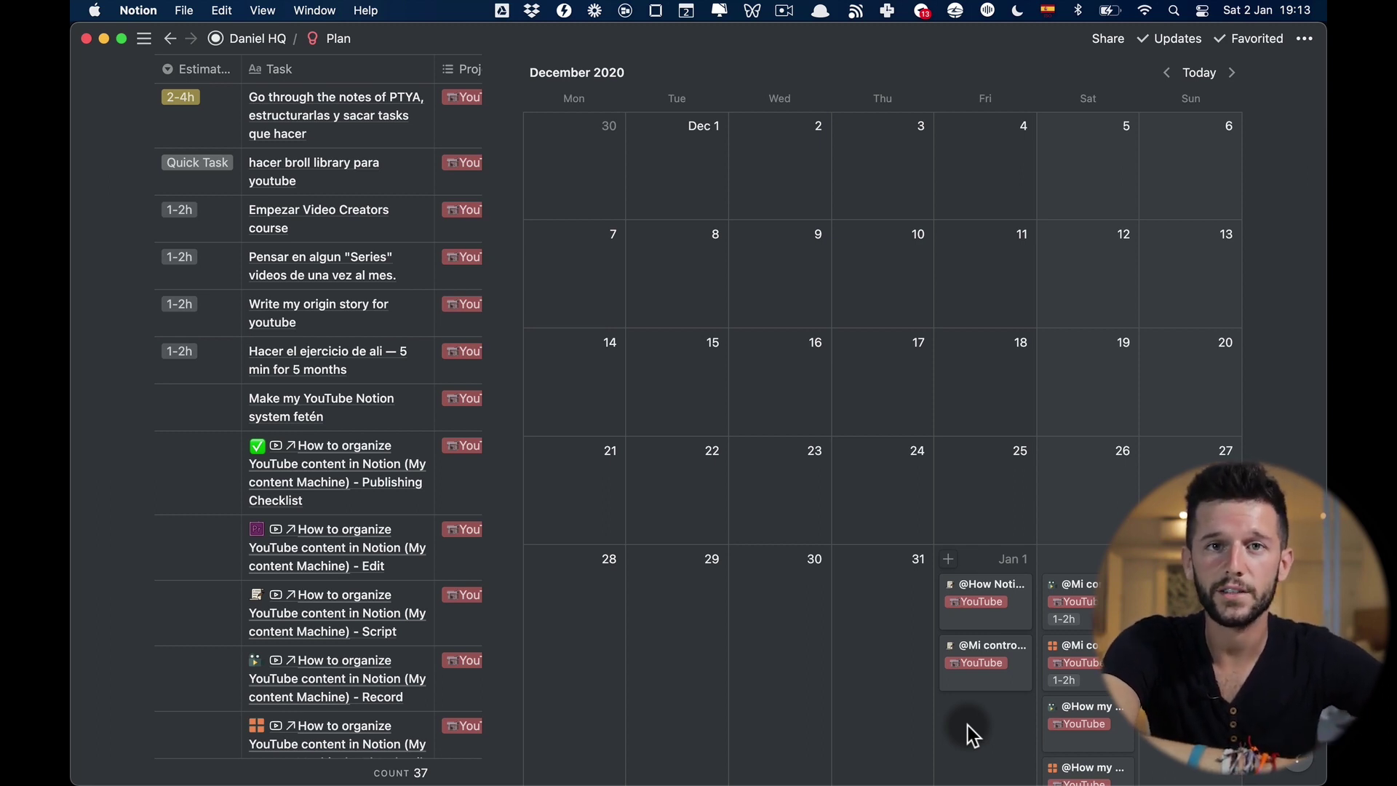
{"action": "scroll", "coordinate": [895, 649], "scroll_direction": "down", "scroll_amount": 5}
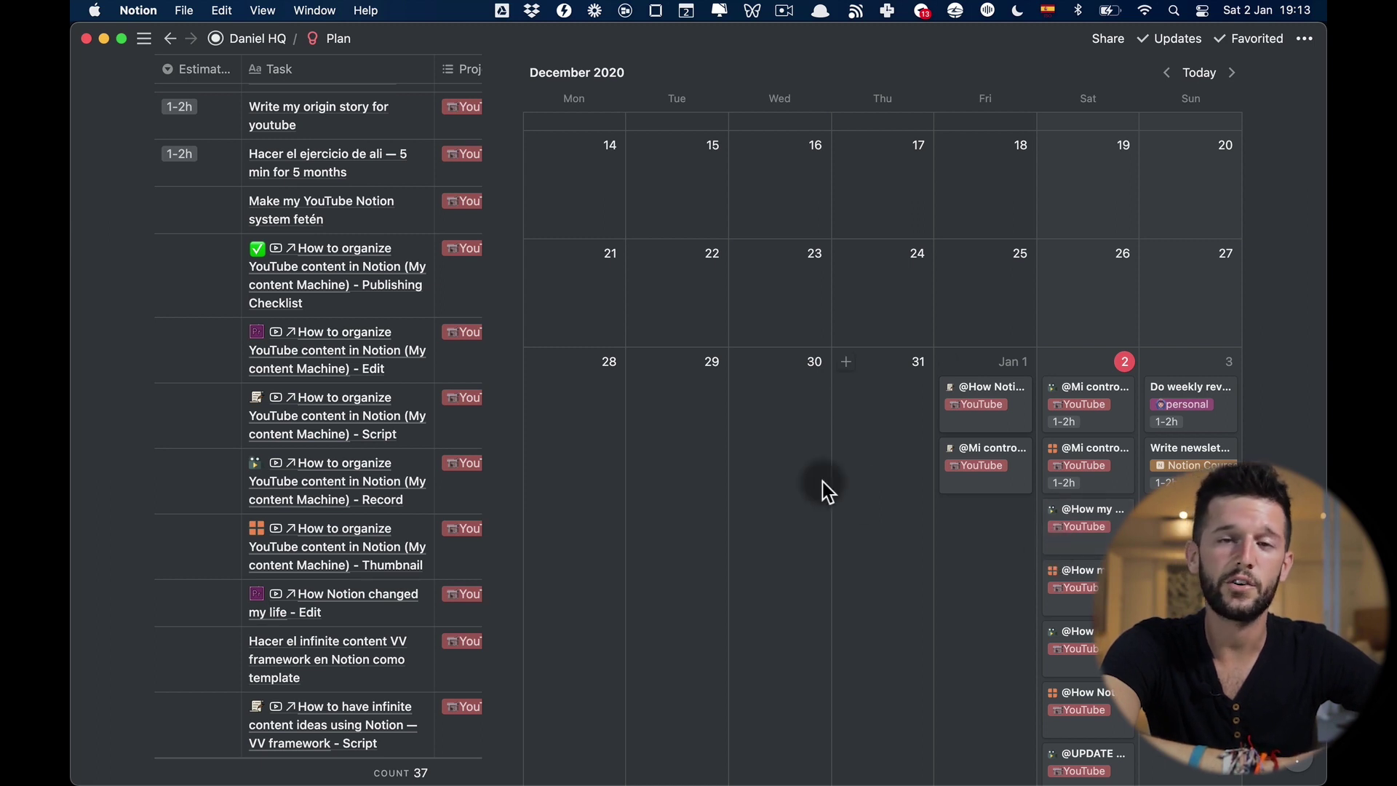
{"action": "scroll", "coordinate": [822, 481], "scroll_direction": "up", "scroll_amount": 10}
- Via the HQ page, open Content Machine and scroll its January 2021 YouTube Videos calendar
{"action": "left_click", "coordinate": [258, 37]}
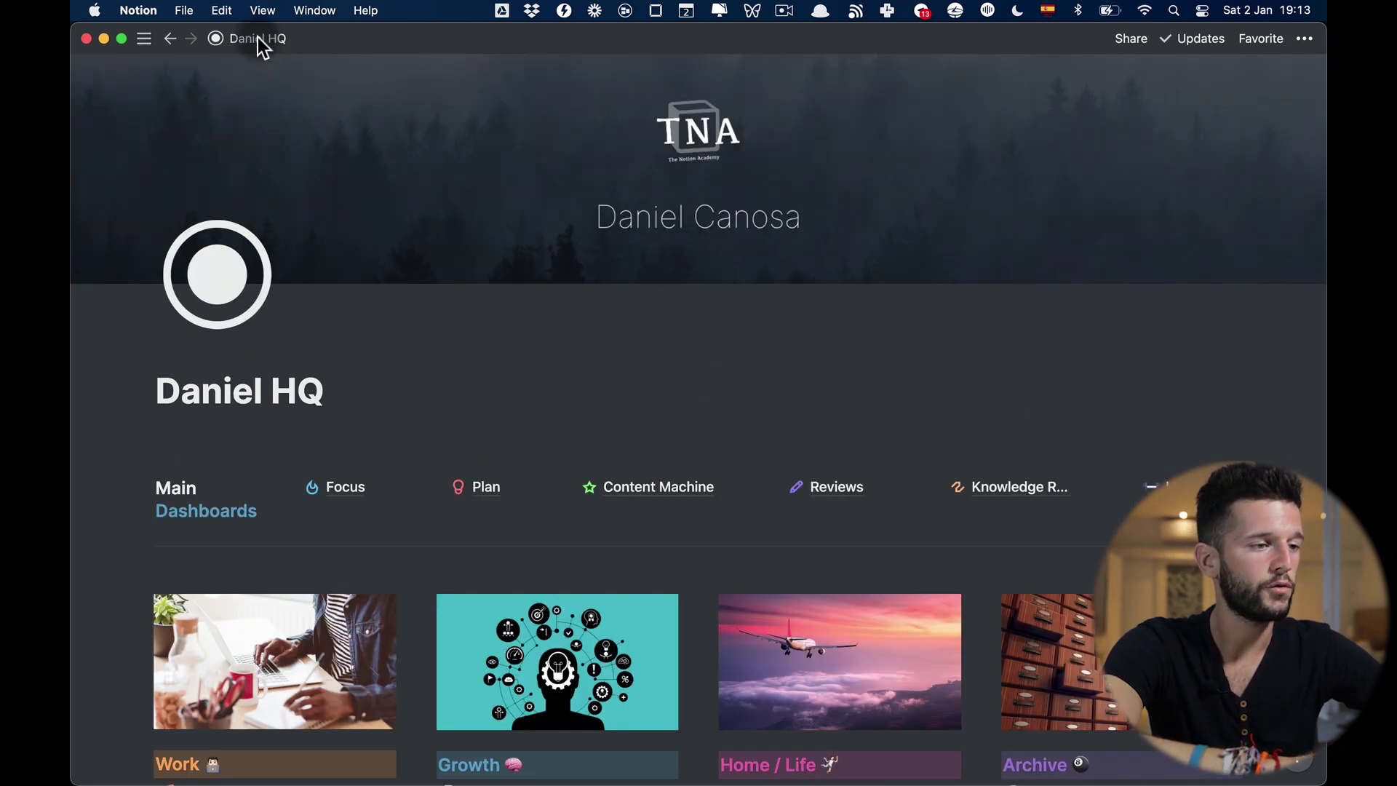
{"action": "left_click", "coordinate": [678, 488]}
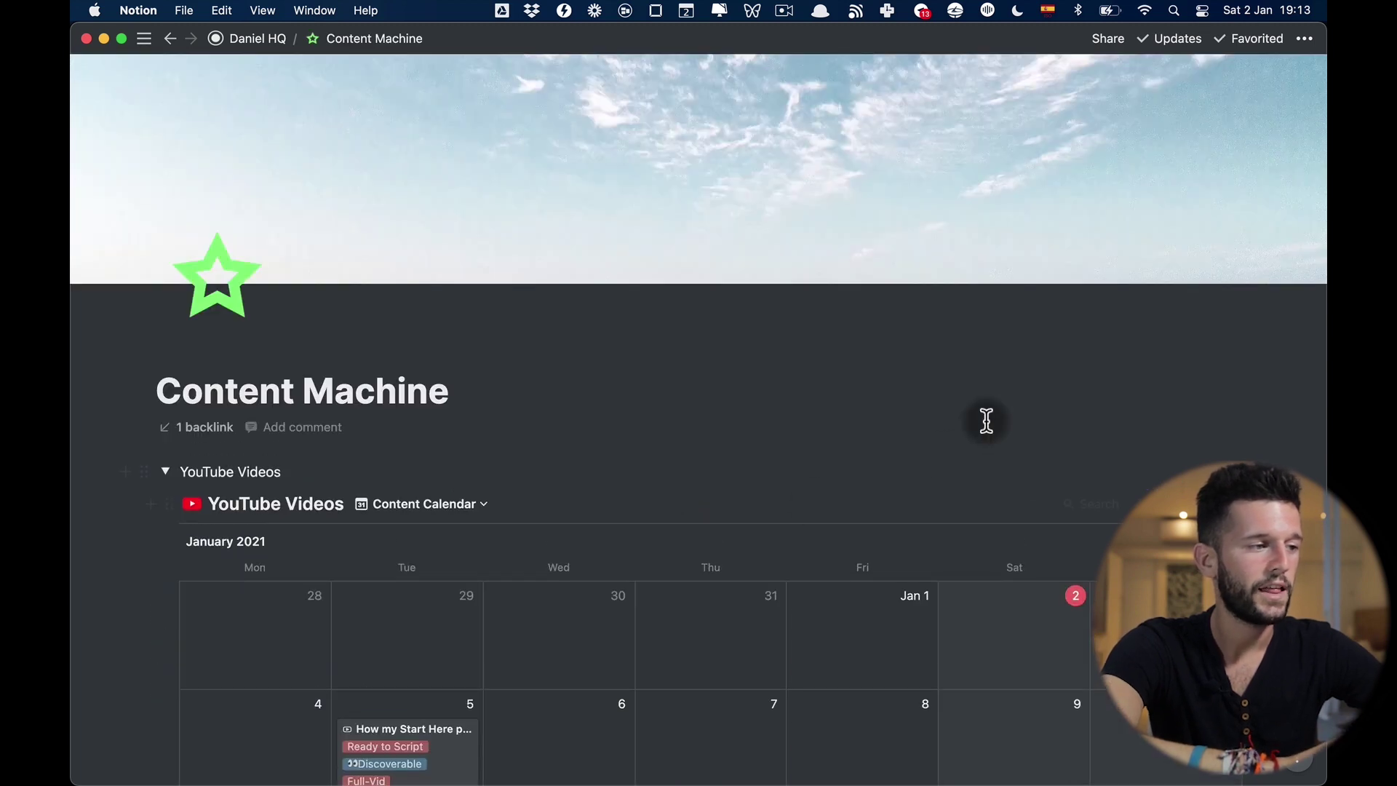
{"action": "scroll", "coordinate": [985, 422], "scroll_direction": "down", "scroll_amount": 5}
{"action": "scroll", "coordinate": [987, 422], "scroll_direction": "down", "scroll_amount": 2}
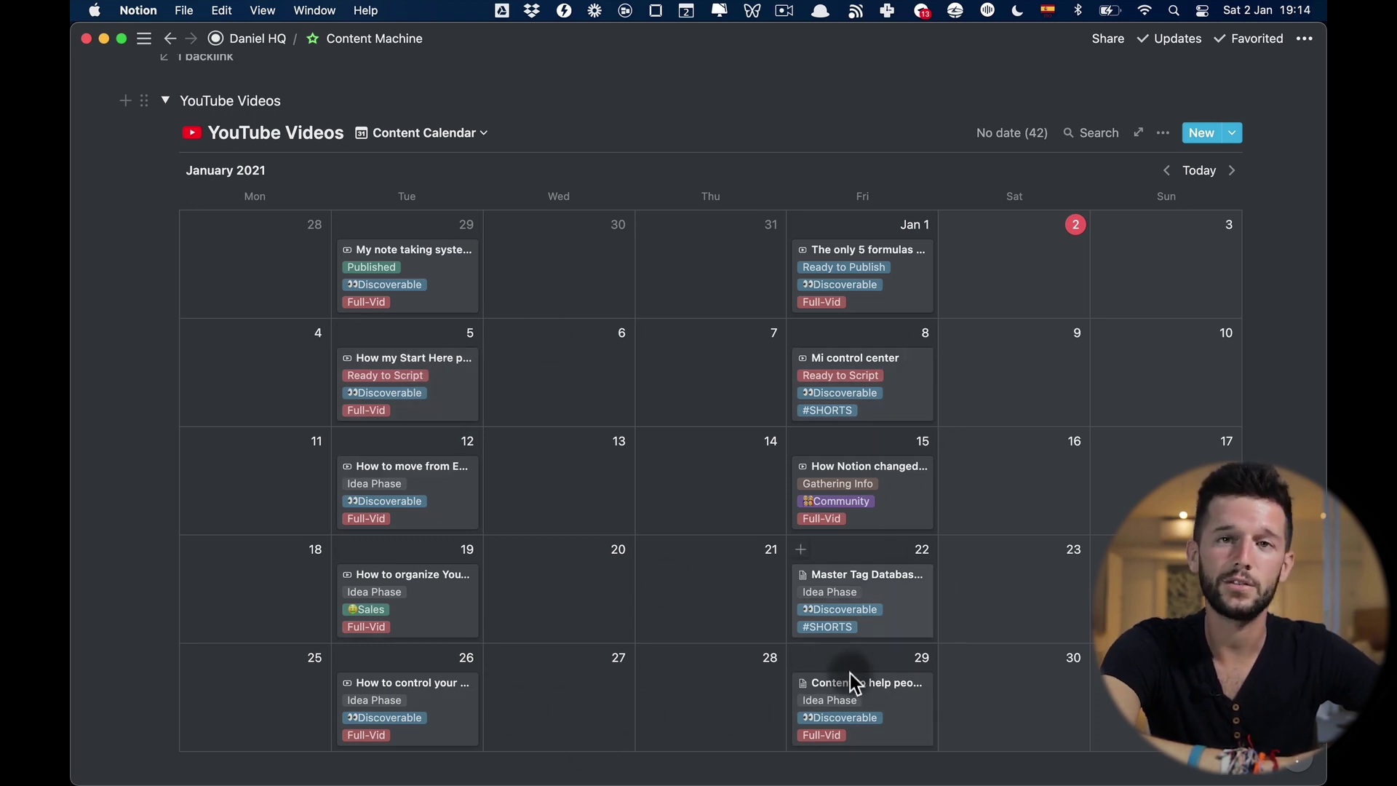
{"action": "scroll", "coordinate": [490, 489], "scroll_direction": "down", "scroll_amount": 5}
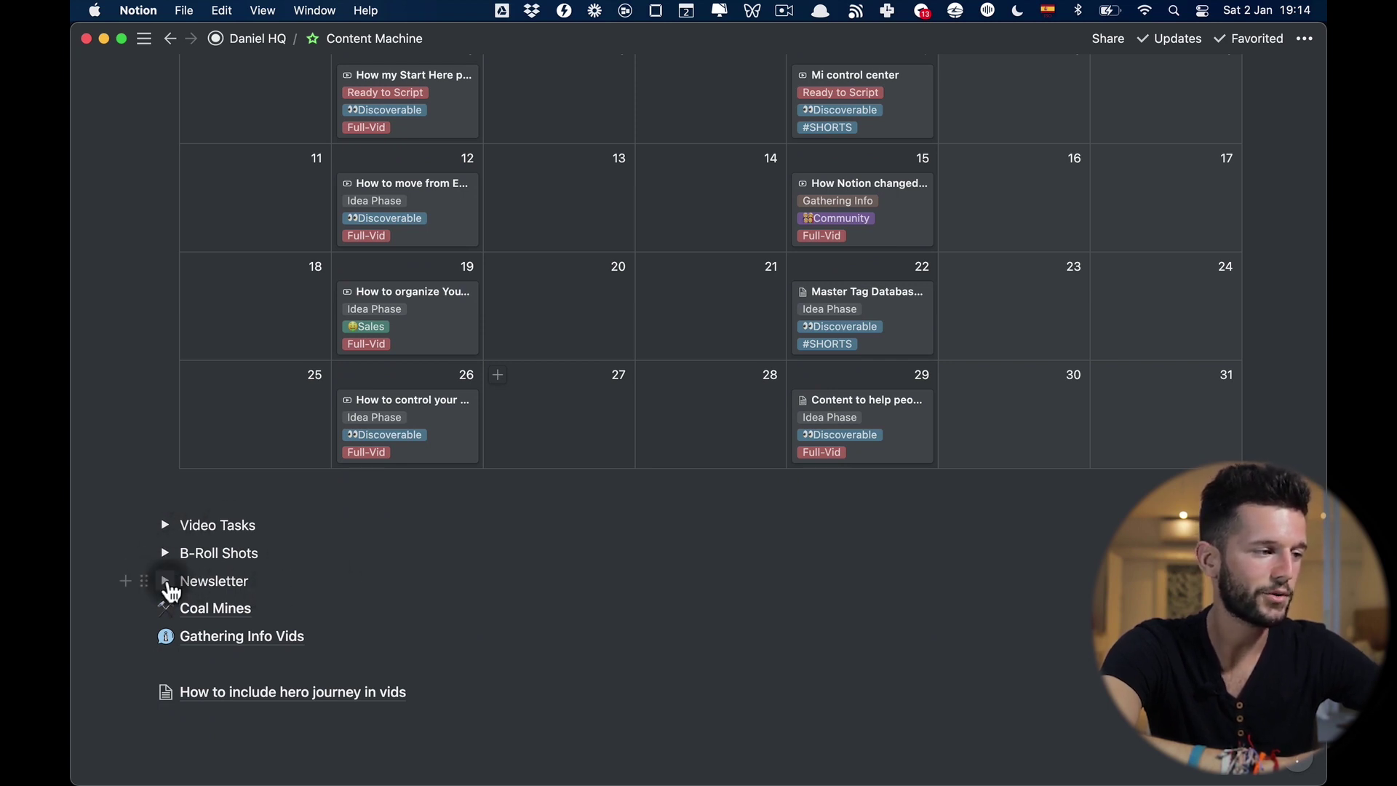
{"action": "scroll", "coordinate": [490, 364], "scroll_direction": "up", "scroll_amount": 10}
- Via the HQ page, open Reviews and scroll to the Weekly, Monthly and Yearly Review sections
{"action": "left_click", "coordinate": [257, 38]}
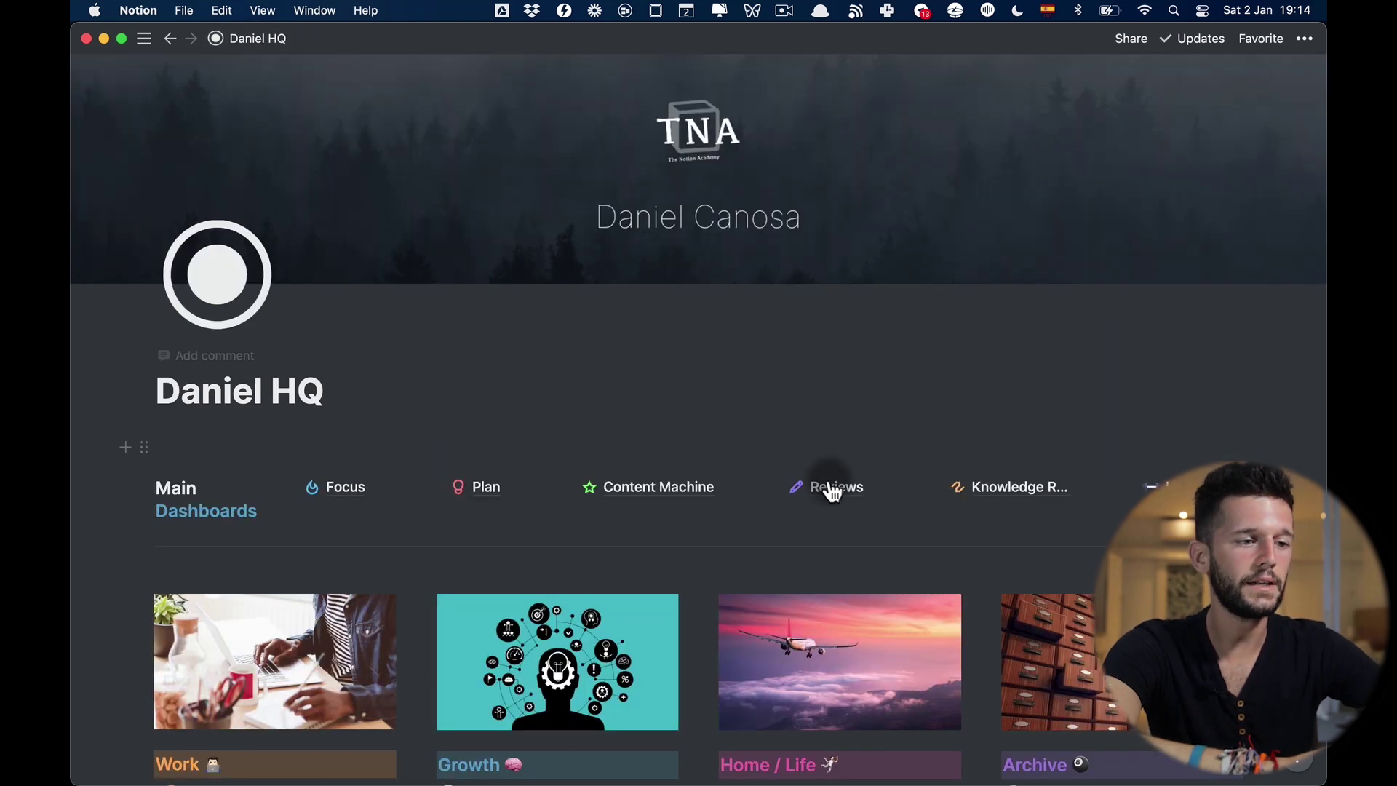
{"action": "left_click", "coordinate": [836, 488]}
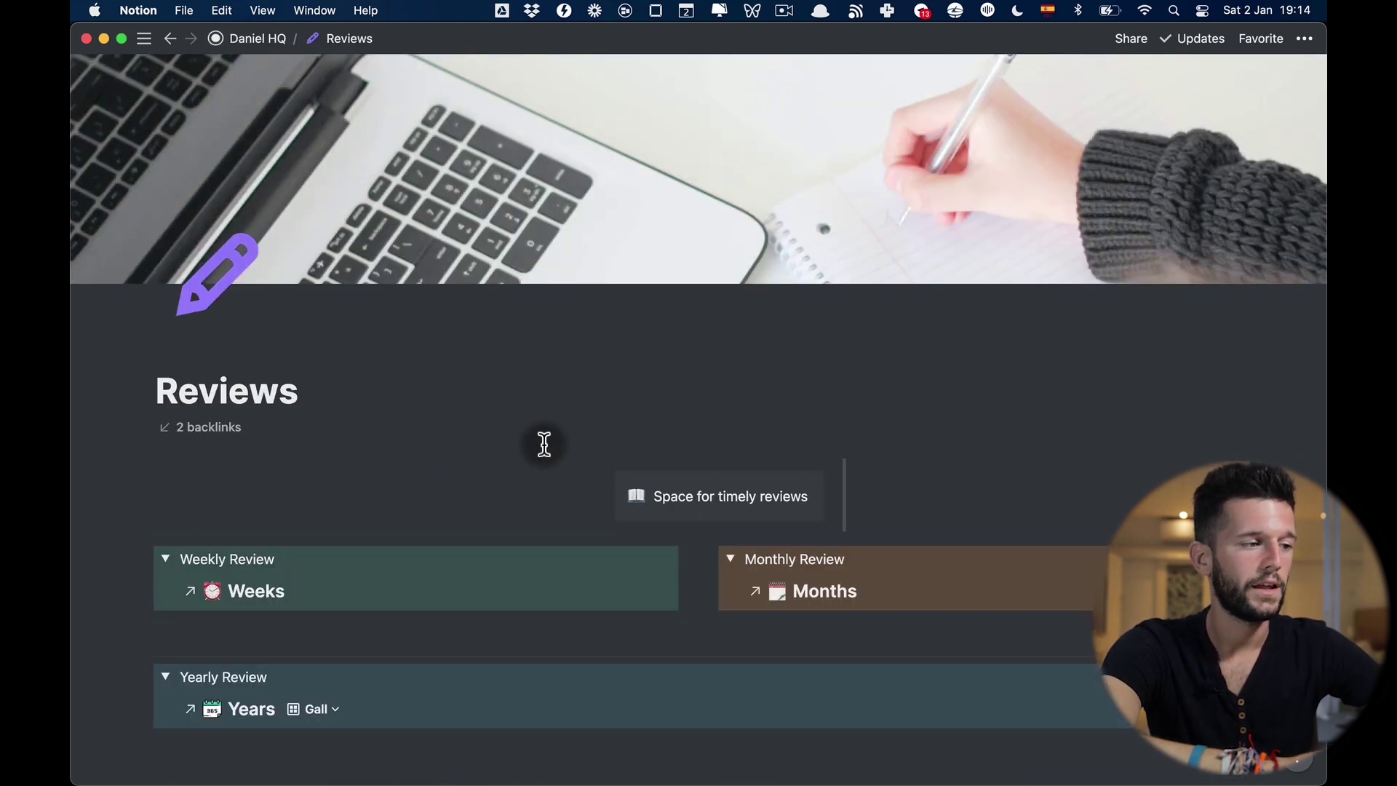
{"action": "scroll", "coordinate": [800, 544], "scroll_direction": "down", "scroll_amount": 5}
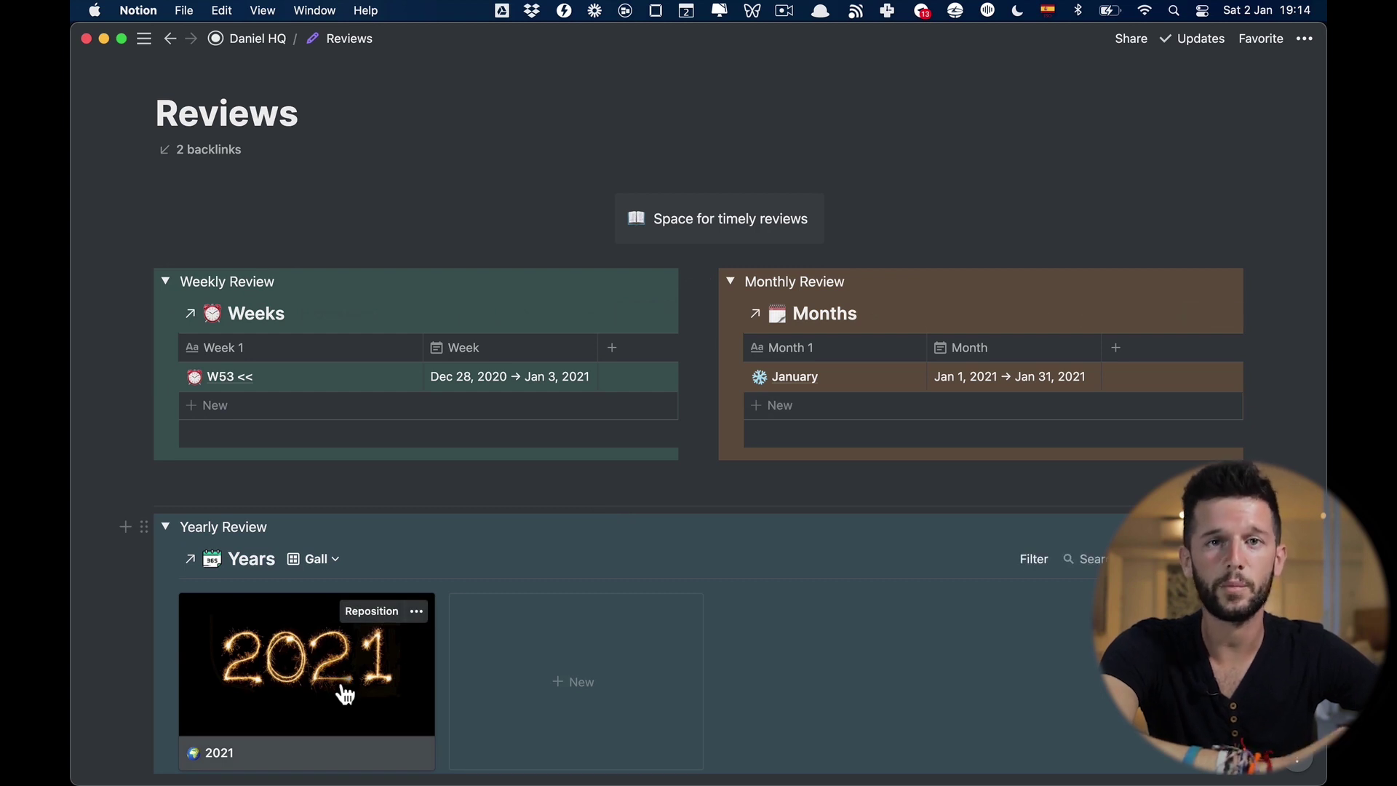
- Via the HQ page, open Knowledge Review and expand Books to show the Readwise Library
{"action": "left_click", "coordinate": [259, 40]}
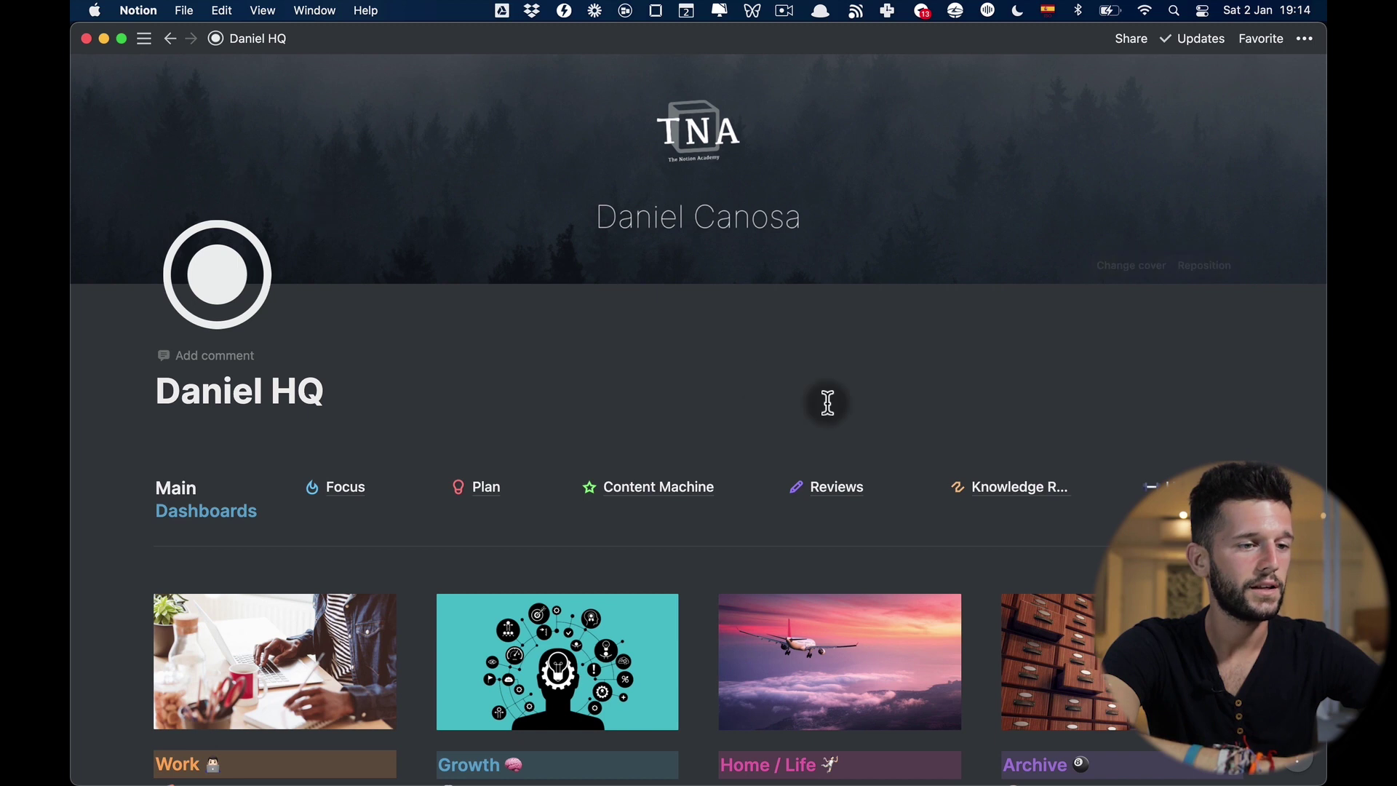
{"action": "left_click", "coordinate": [1003, 494]}
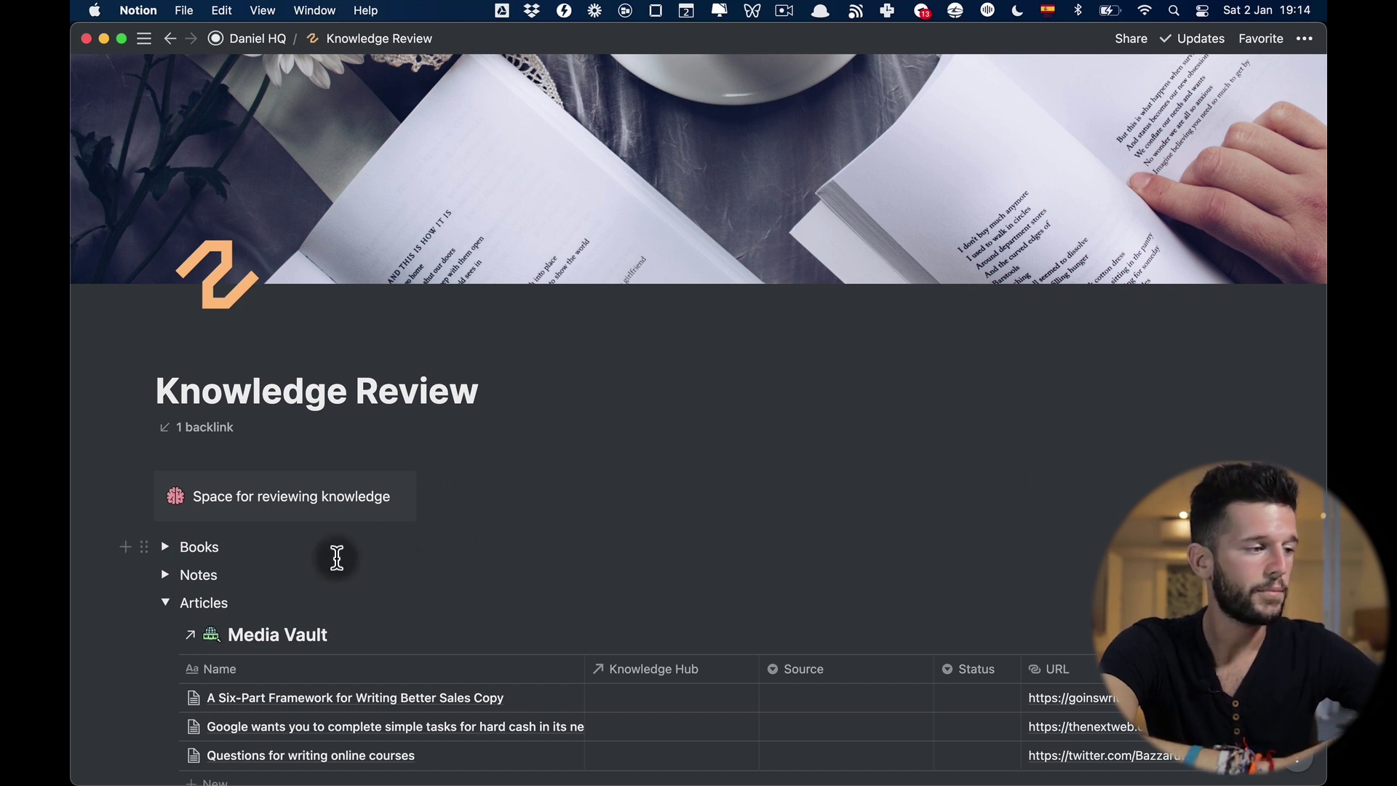
{"action": "left_click", "coordinate": [166, 549]}
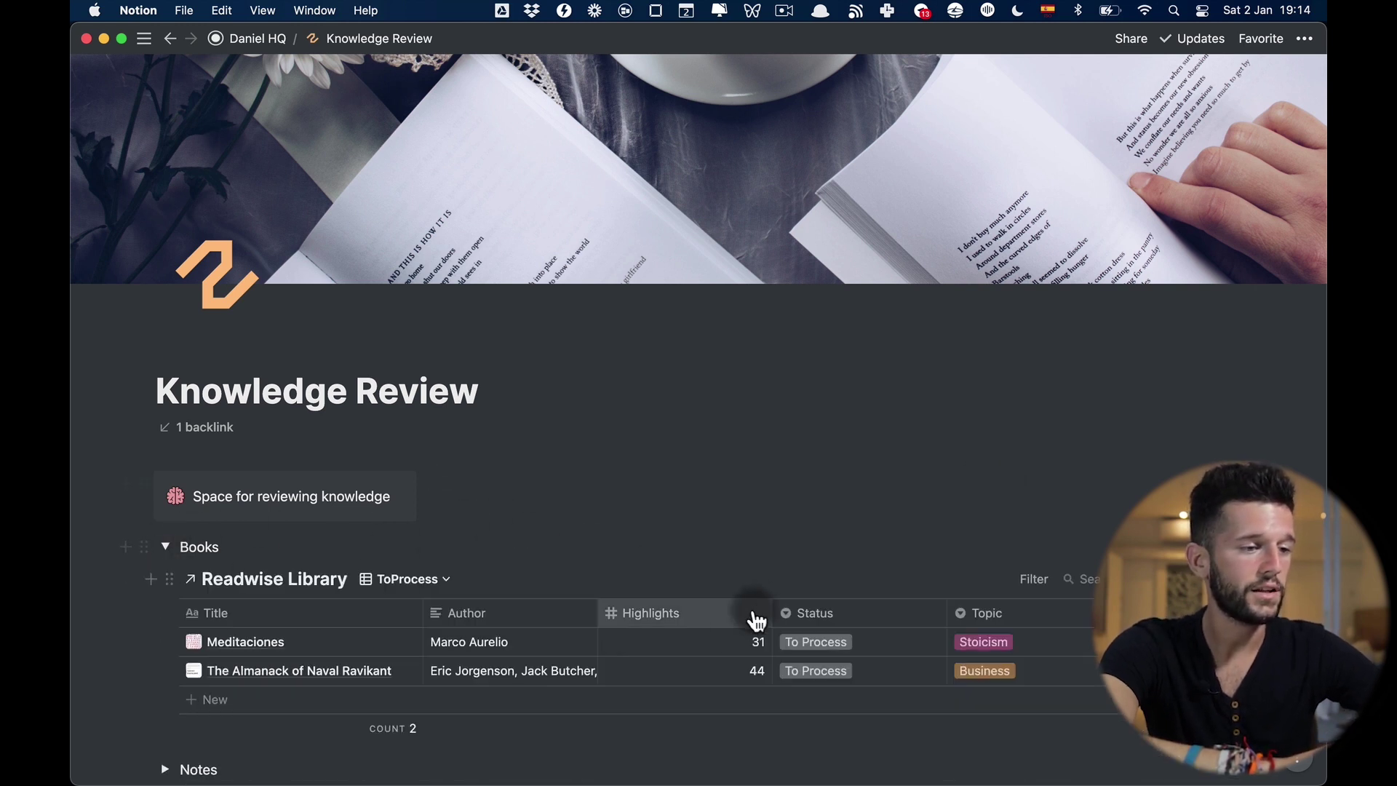
{"action": "scroll", "coordinate": [701, 546], "scroll_direction": "down", "scroll_amount": 3}
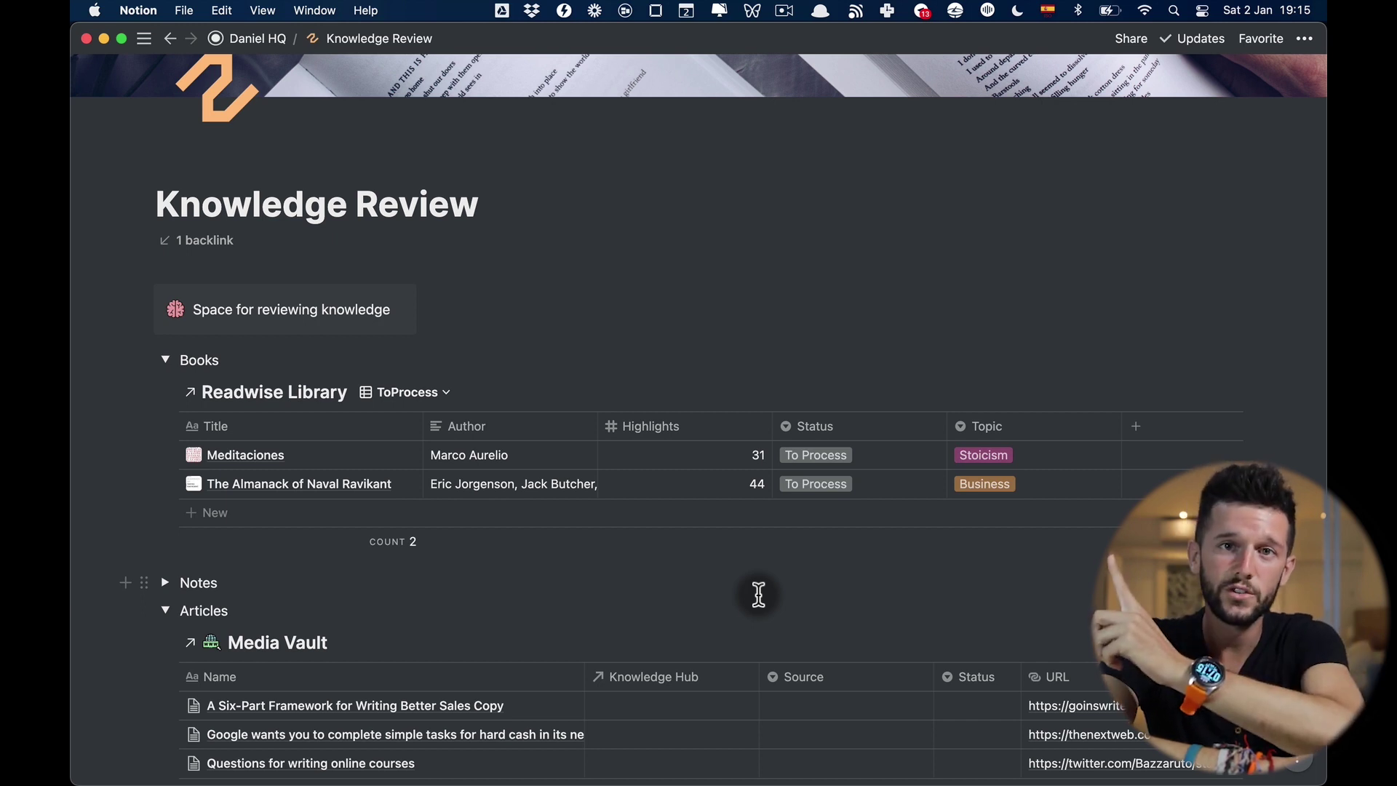
- Peek at the Notes section's Thoughts and Ideas database, fold it, and unfold Old Adds' Media Vault
{"action": "left_click", "coordinate": [166, 583]}
{"action": "scroll", "coordinate": [582, 710], "scroll_direction": "down", "scroll_amount": 5}
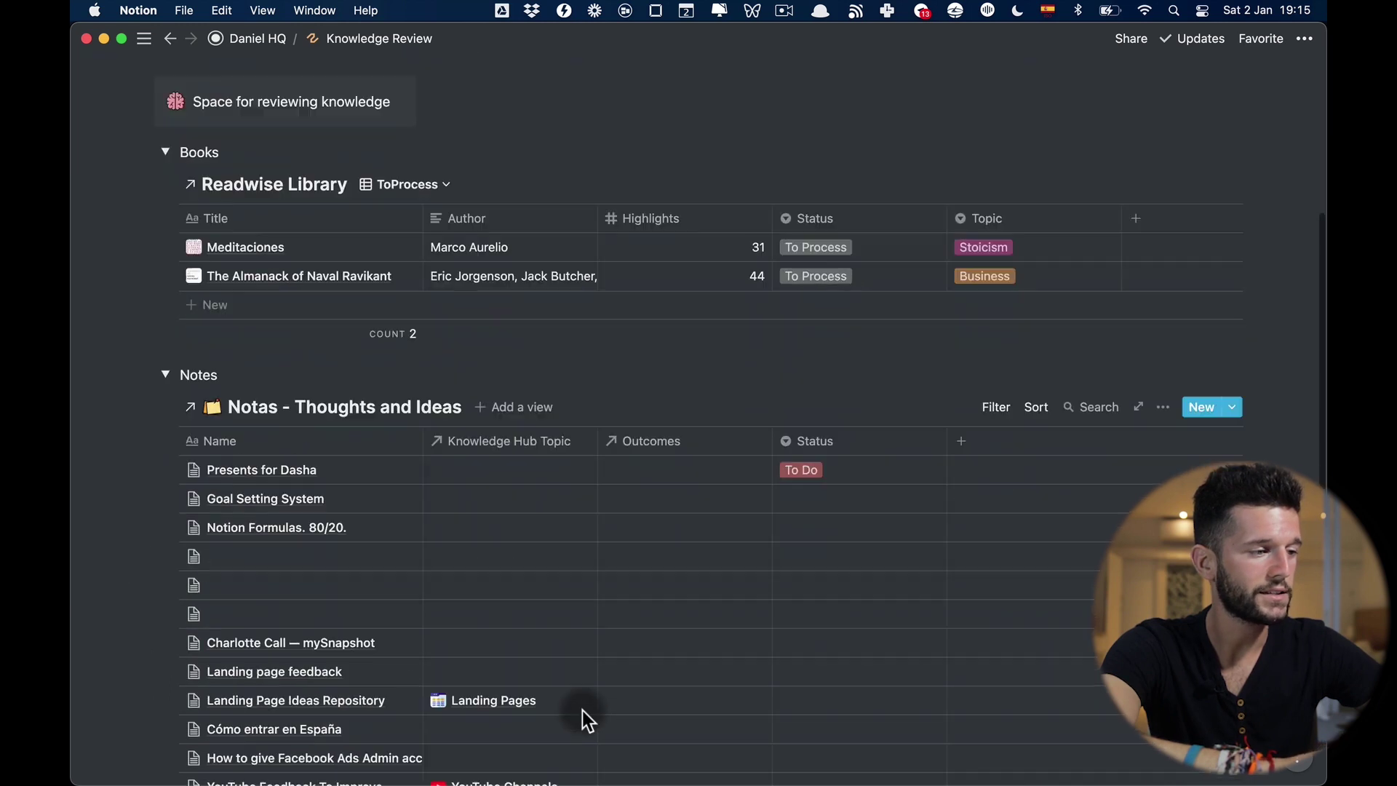
{"action": "left_click", "coordinate": [165, 318]}
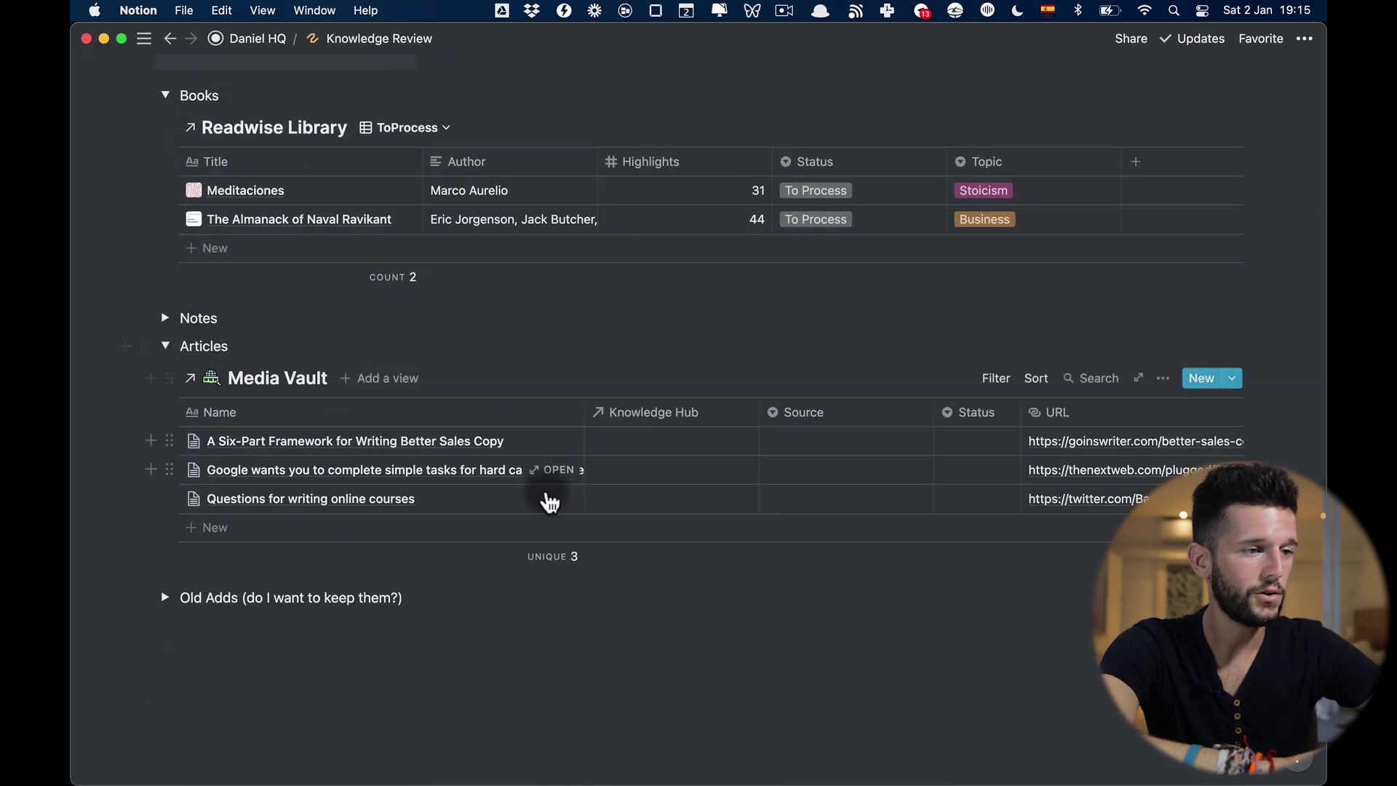
{"action": "left_click", "coordinate": [163, 598]}
{"action": "scroll", "coordinate": [412, 611], "scroll_direction": "down", "scroll_amount": 5}
{"action": "scroll", "coordinate": [412, 611], "scroll_direction": "up", "scroll_amount": 5}
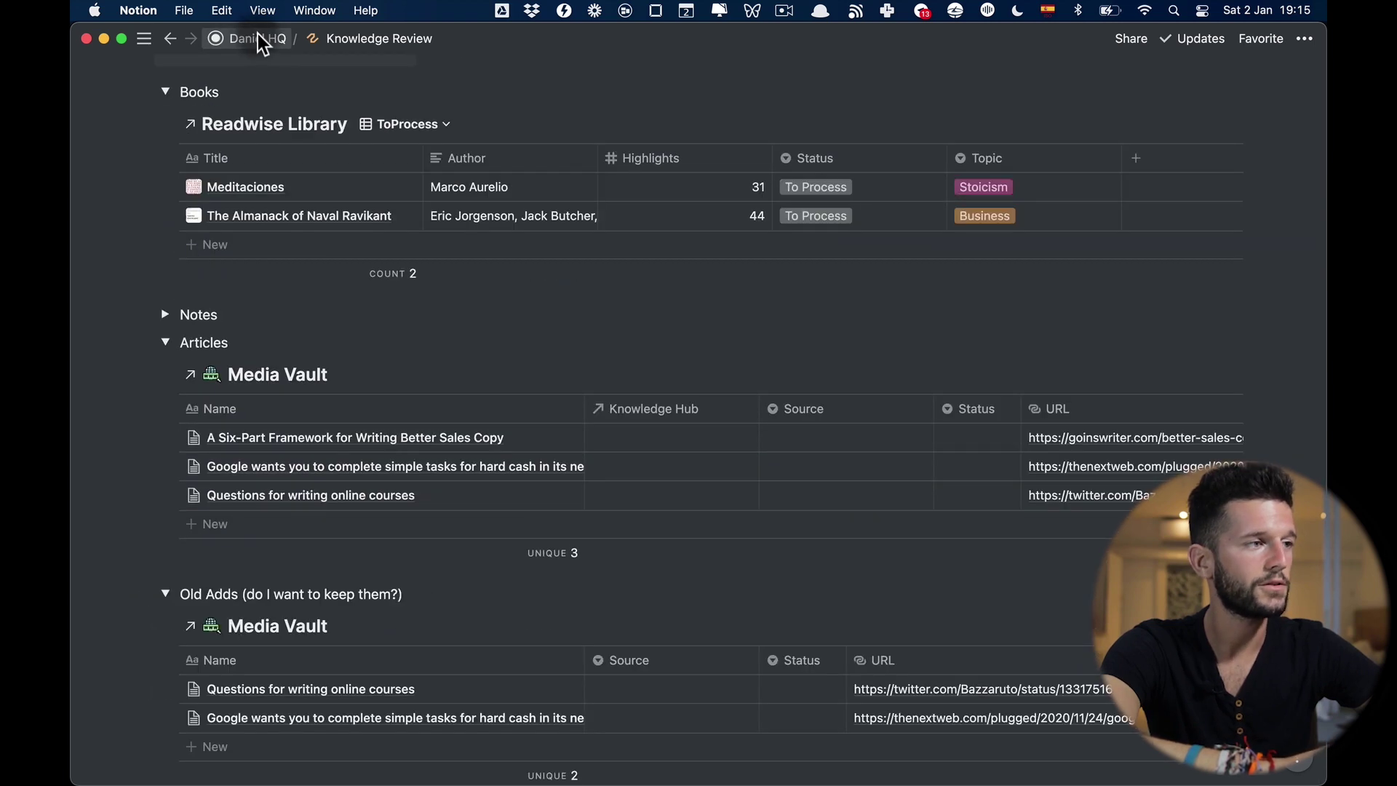
- View the Habits dashboard's weekly habit percentages and lifetime routines, then go back to HQ
{"action": "left_click", "coordinate": [258, 34]}
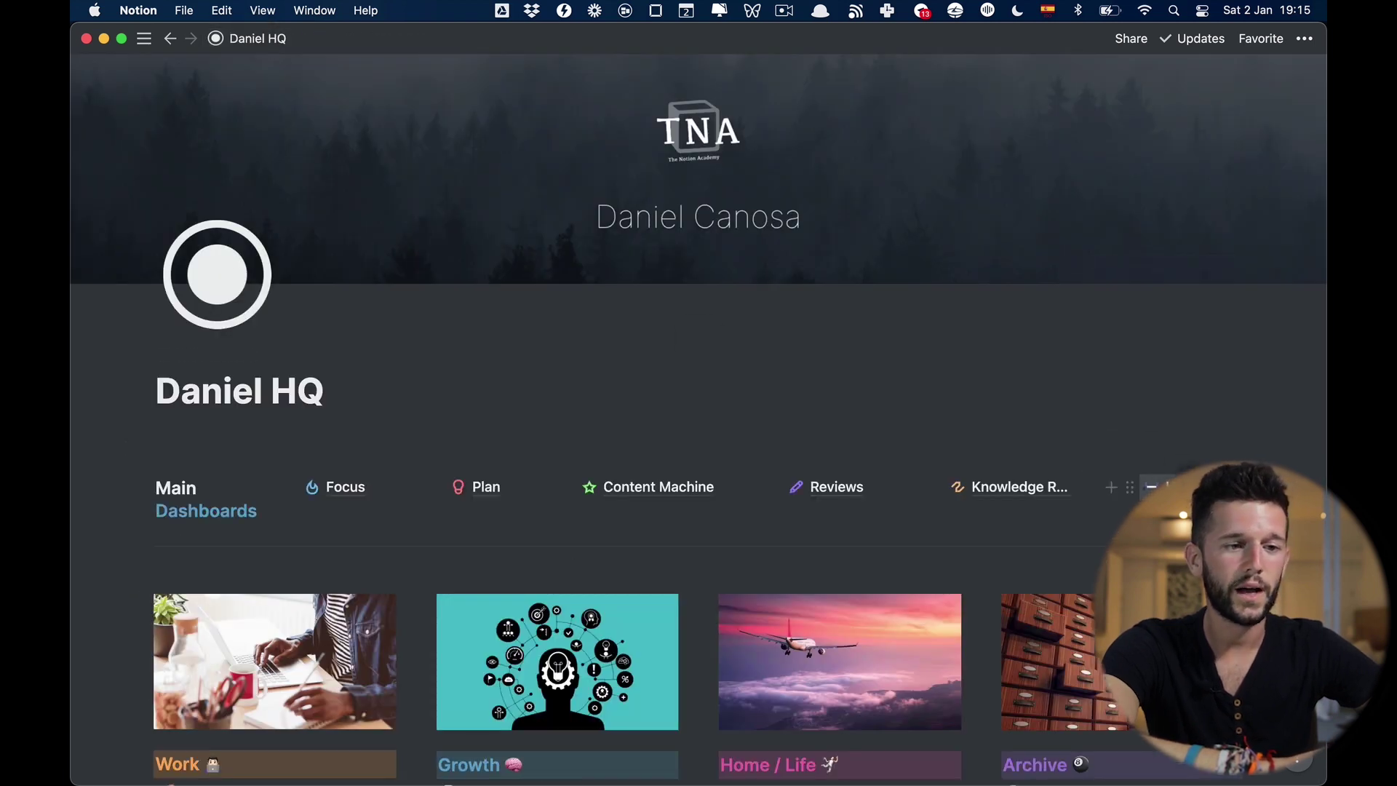
{"action": "left_click", "coordinate": [1164, 487]}
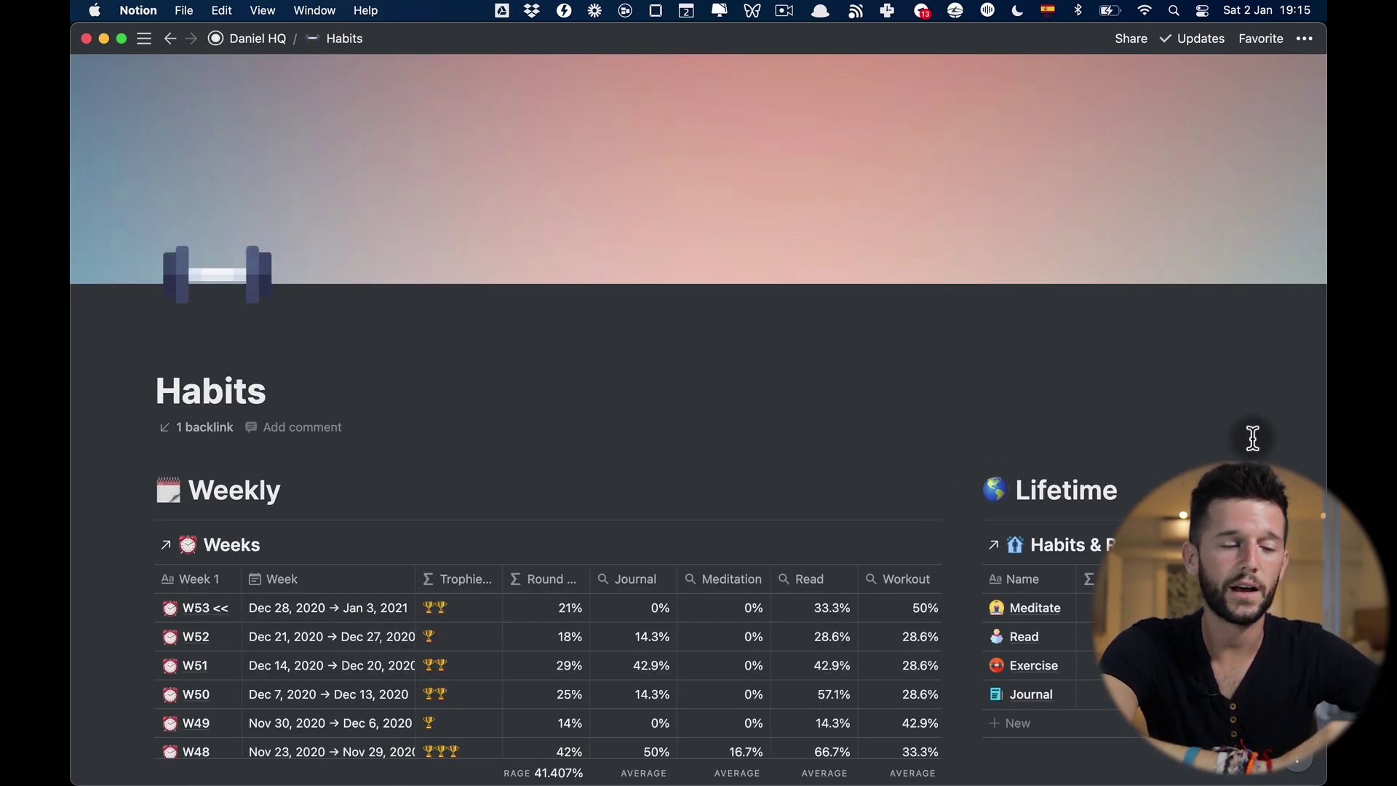
{"action": "scroll", "coordinate": [1252, 437], "scroll_direction": "down", "scroll_amount": 3}
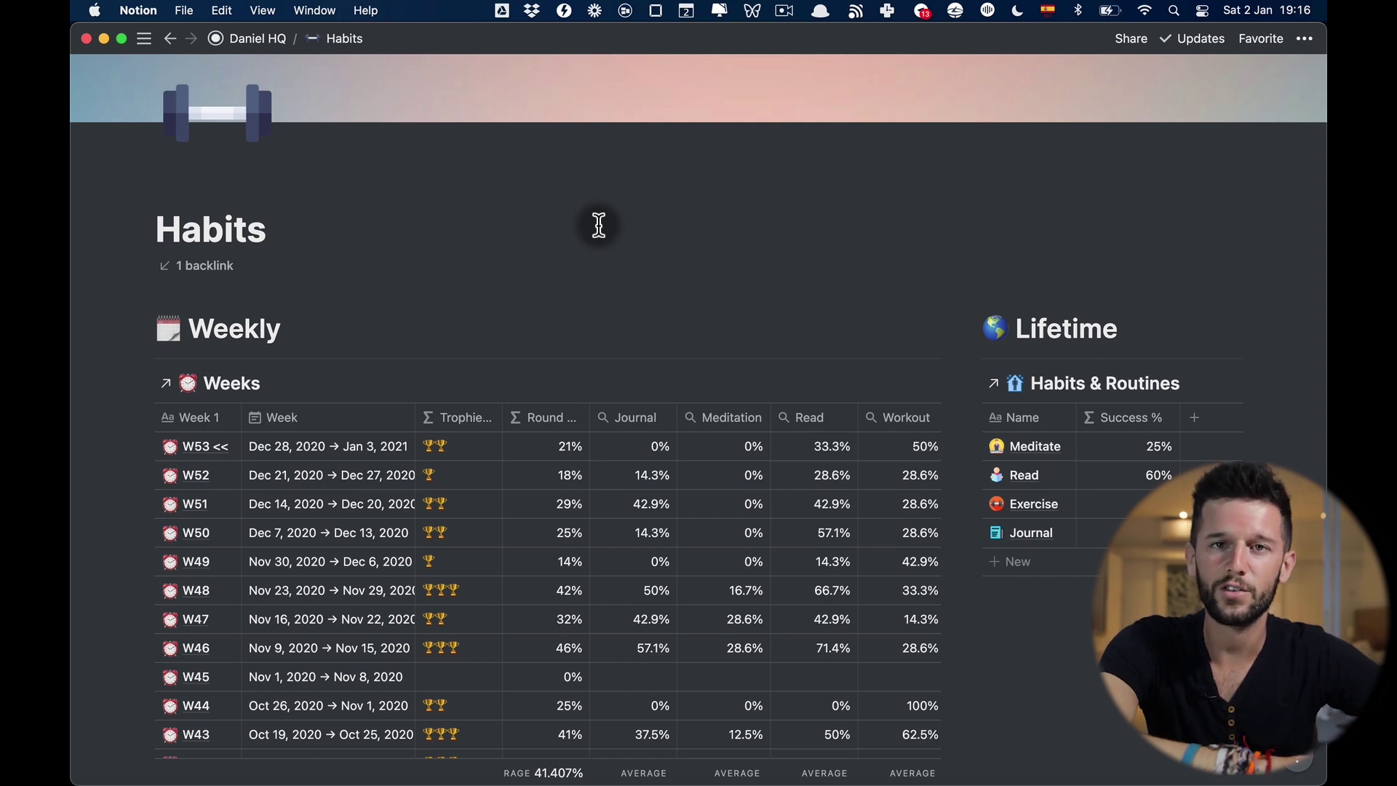
{"action": "left_click", "coordinate": [258, 39]}
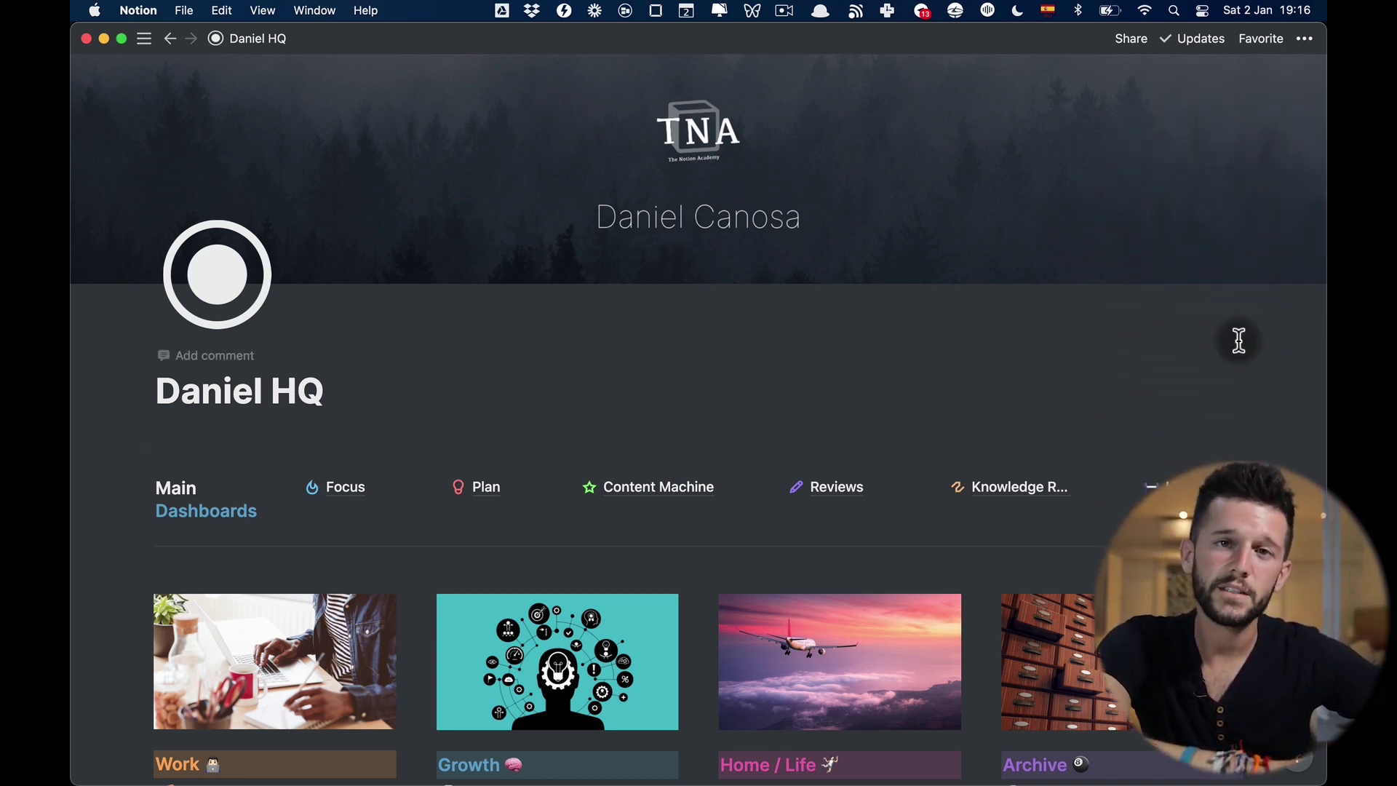
- Open The Wall of Love under Growth and scroll through its Moments to remember timeline
{"action": "scroll", "coordinate": [1239, 340], "scroll_direction": "down", "scroll_amount": 5}
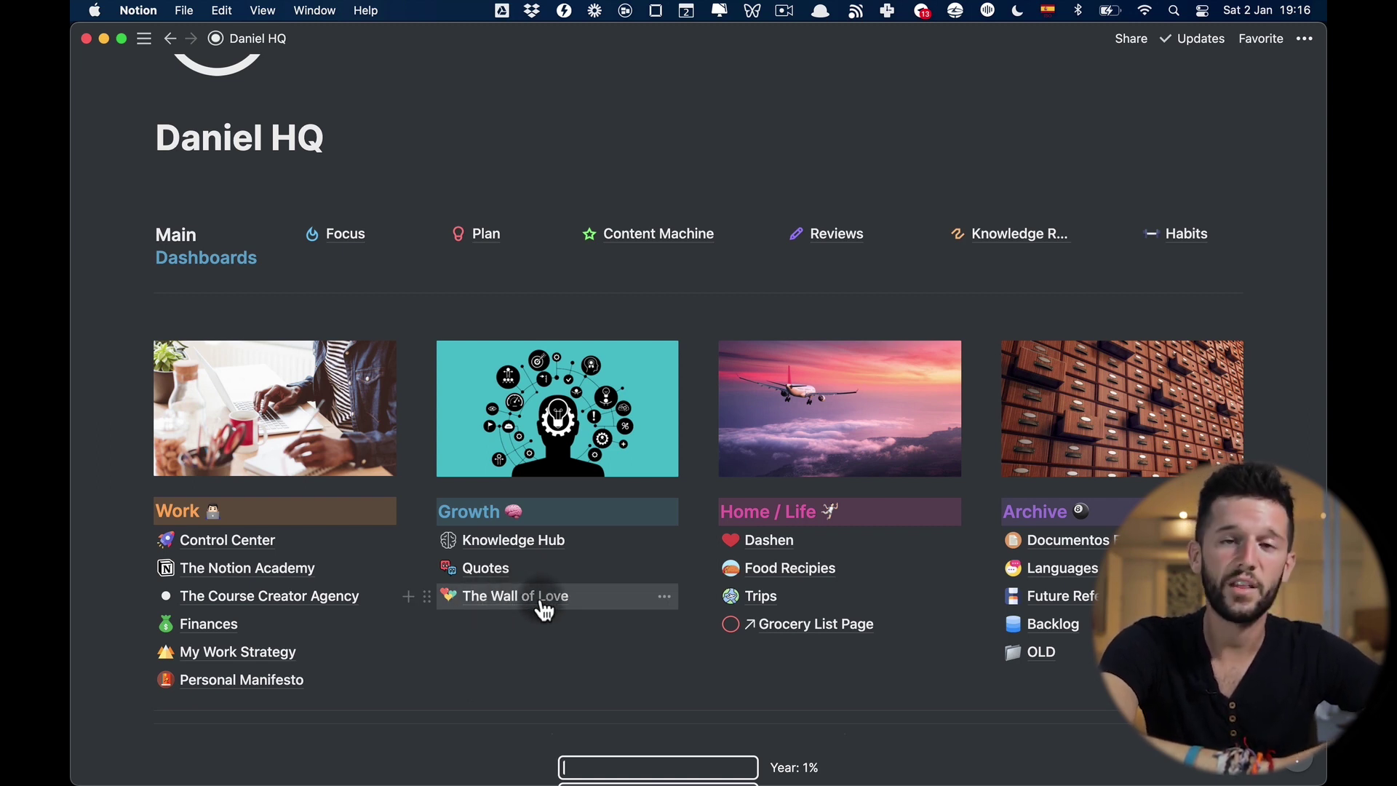
{"action": "left_click", "coordinate": [544, 611]}
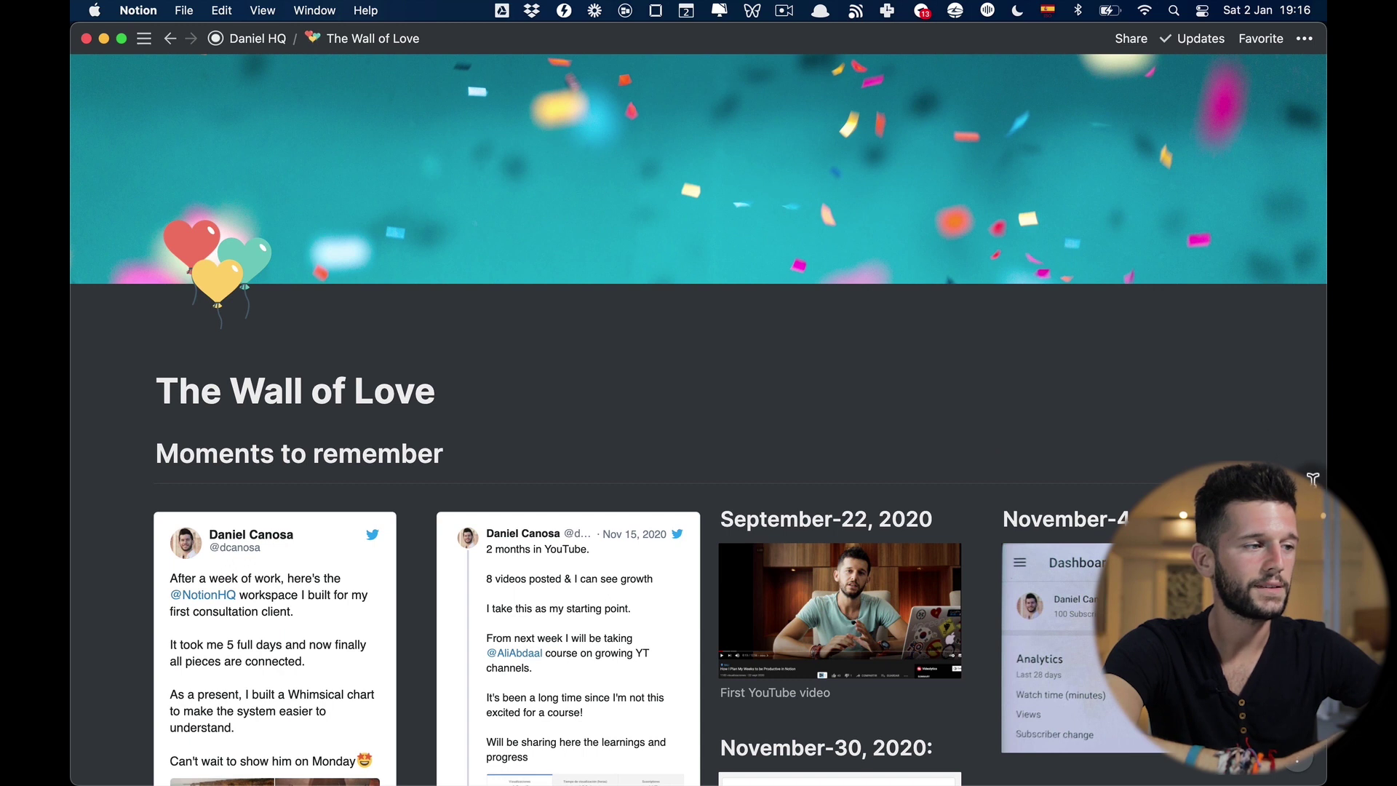
{"action": "scroll", "coordinate": [1312, 479], "scroll_direction": "down", "scroll_amount": 8}
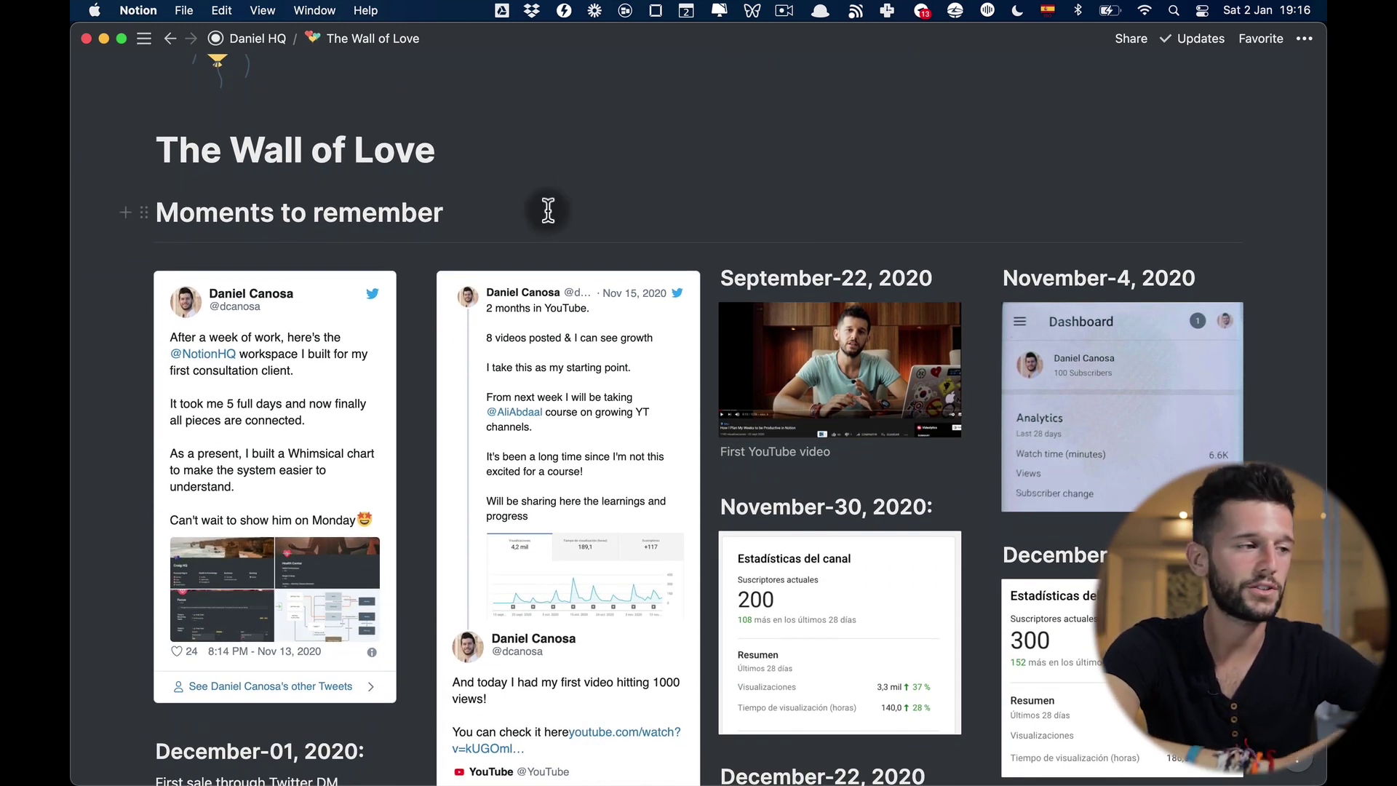
{"action": "scroll", "coordinate": [548, 211], "scroll_direction": "down", "scroll_amount": 1}
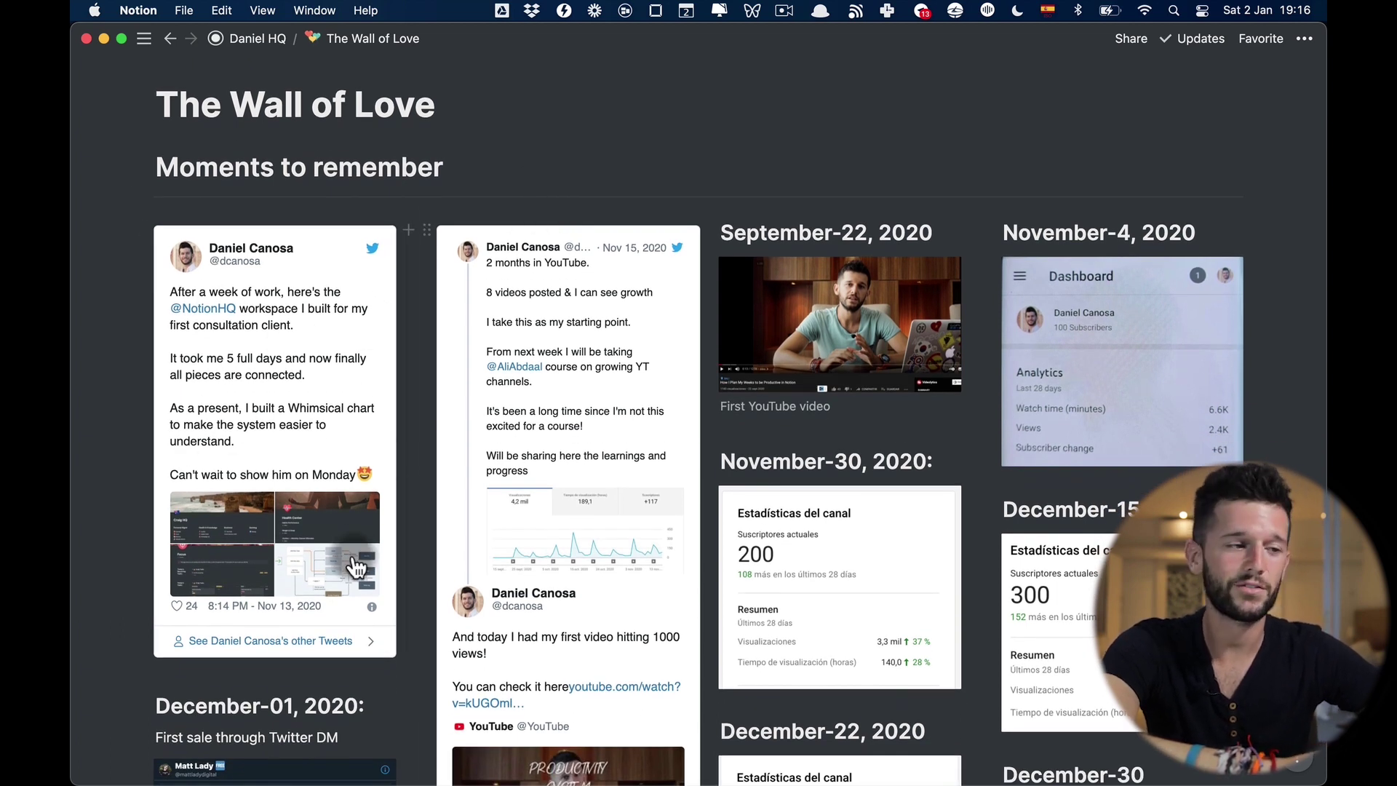
{"action": "scroll", "coordinate": [420, 517], "scroll_direction": "down", "scroll_amount": 1}
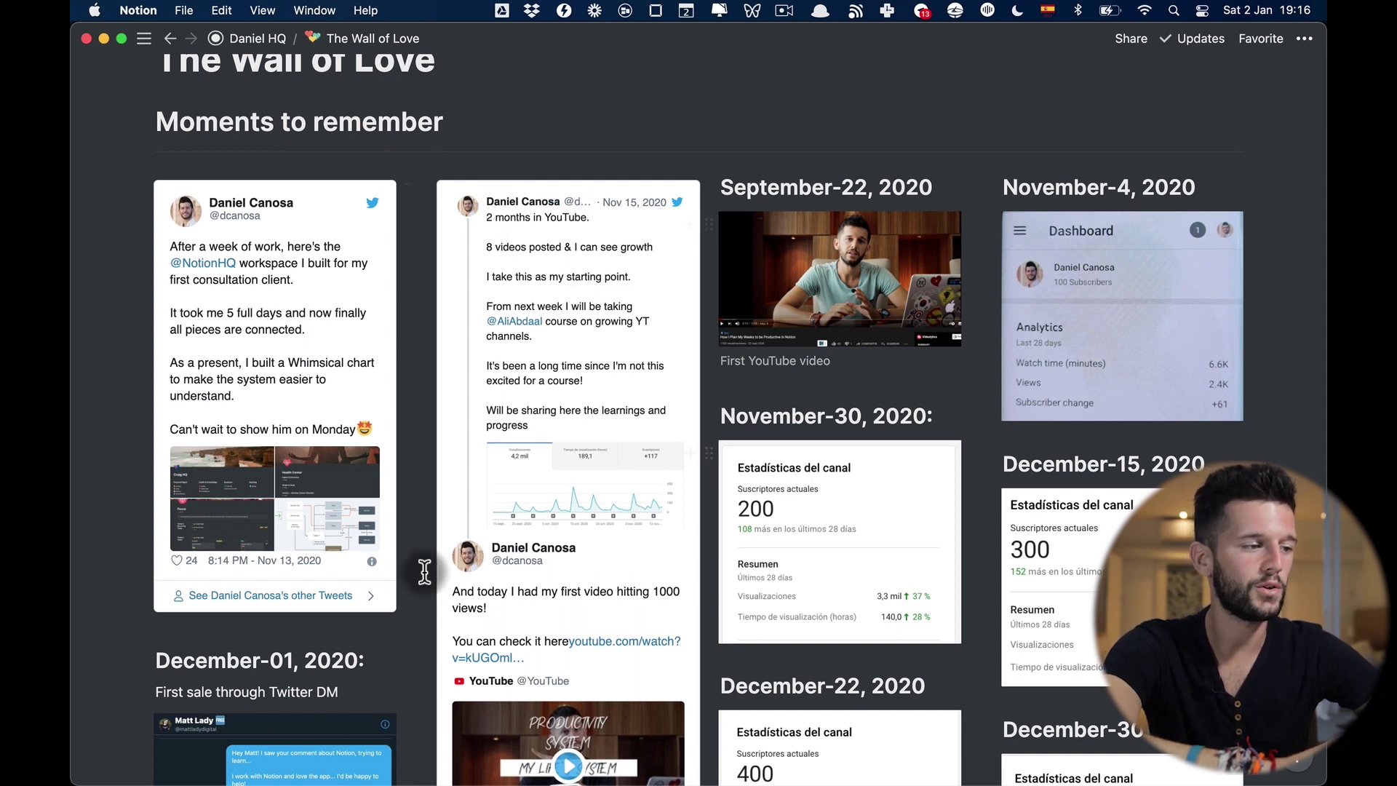
{"action": "scroll", "coordinate": [417, 640], "scroll_direction": "down", "scroll_amount": 5}
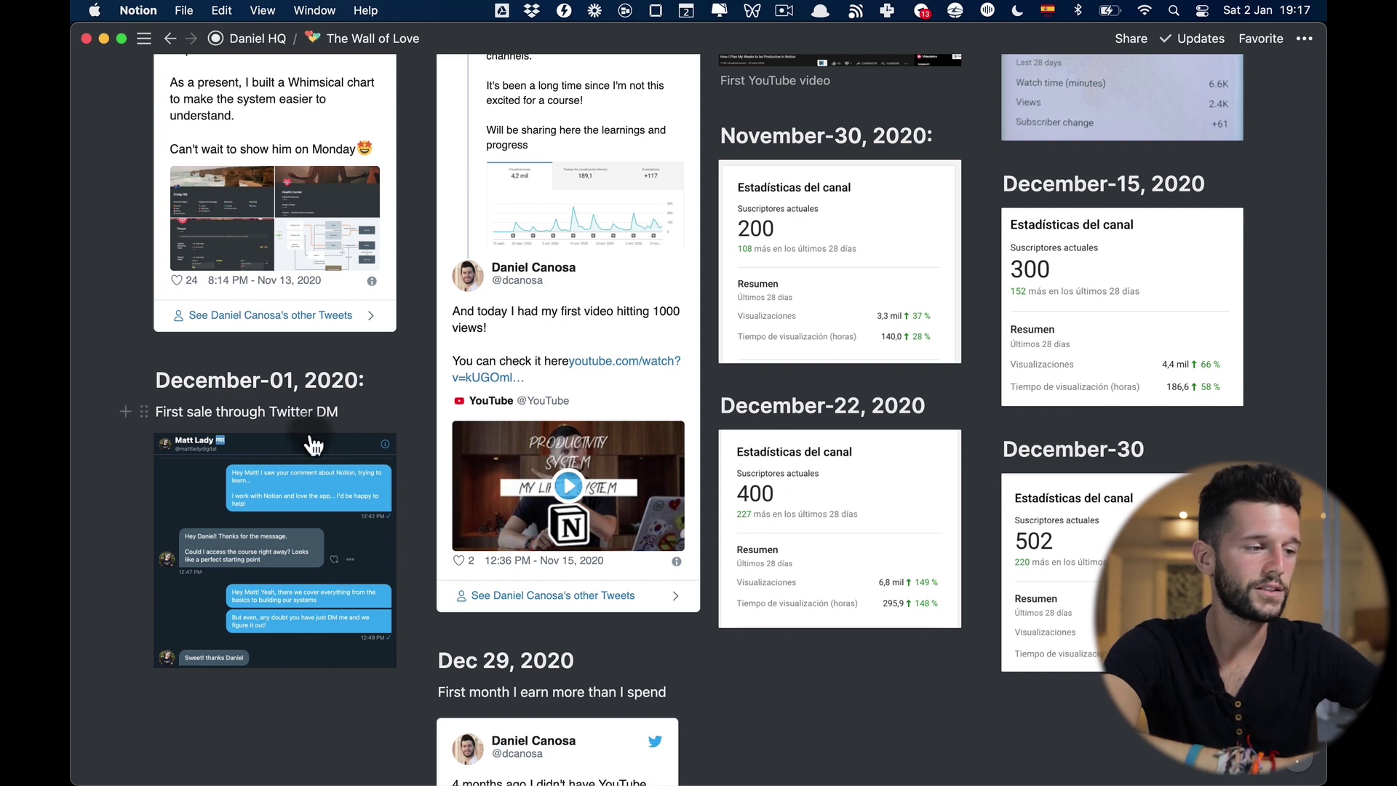
{"action": "scroll", "coordinate": [1111, 488], "scroll_direction": "up", "scroll_amount": 3}
{"action": "scroll", "coordinate": [1111, 488], "scroll_direction": "up", "scroll_amount": 1}
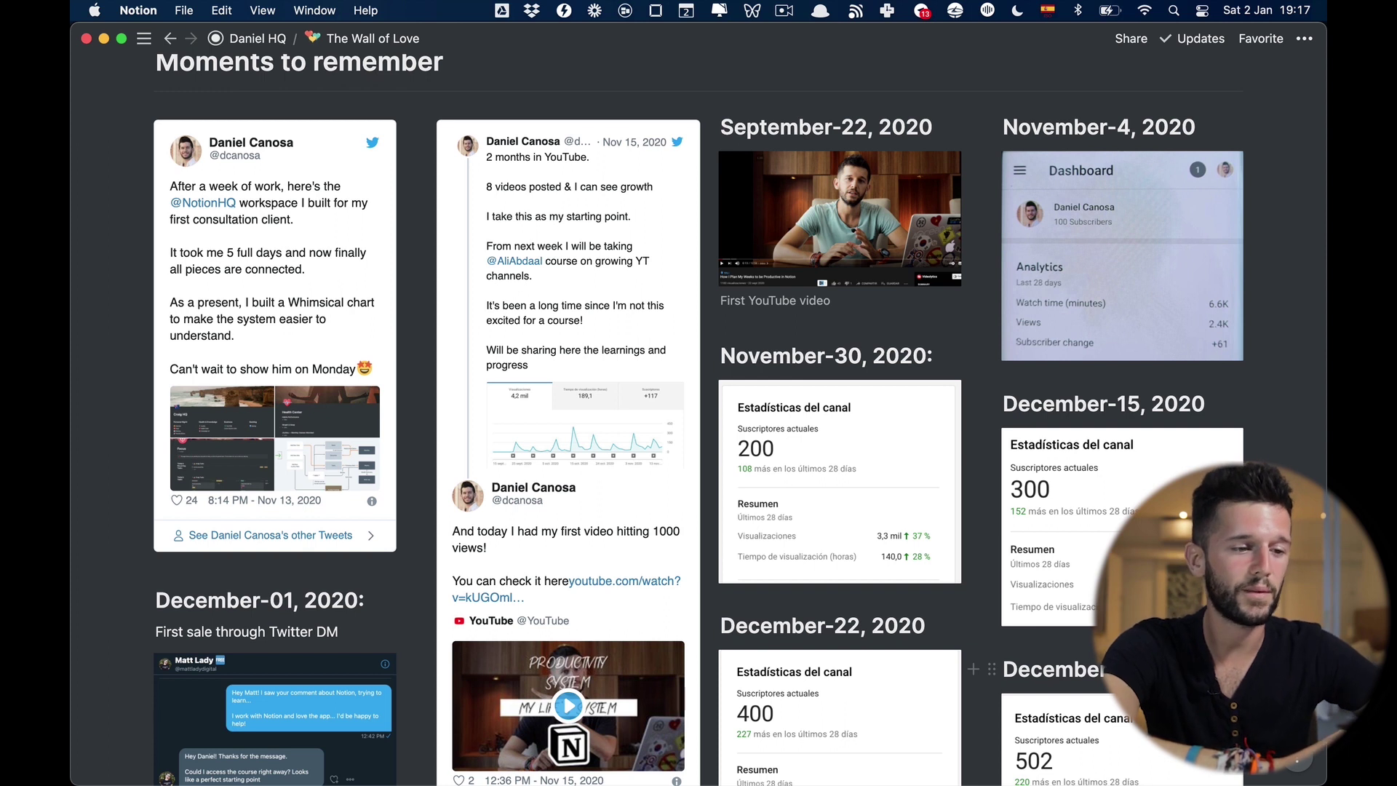
{"action": "scroll", "coordinate": [946, 302], "scroll_direction": "down", "scroll_amount": 1}
{"action": "scroll", "coordinate": [1119, 715], "scroll_direction": "down", "scroll_amount": 2}
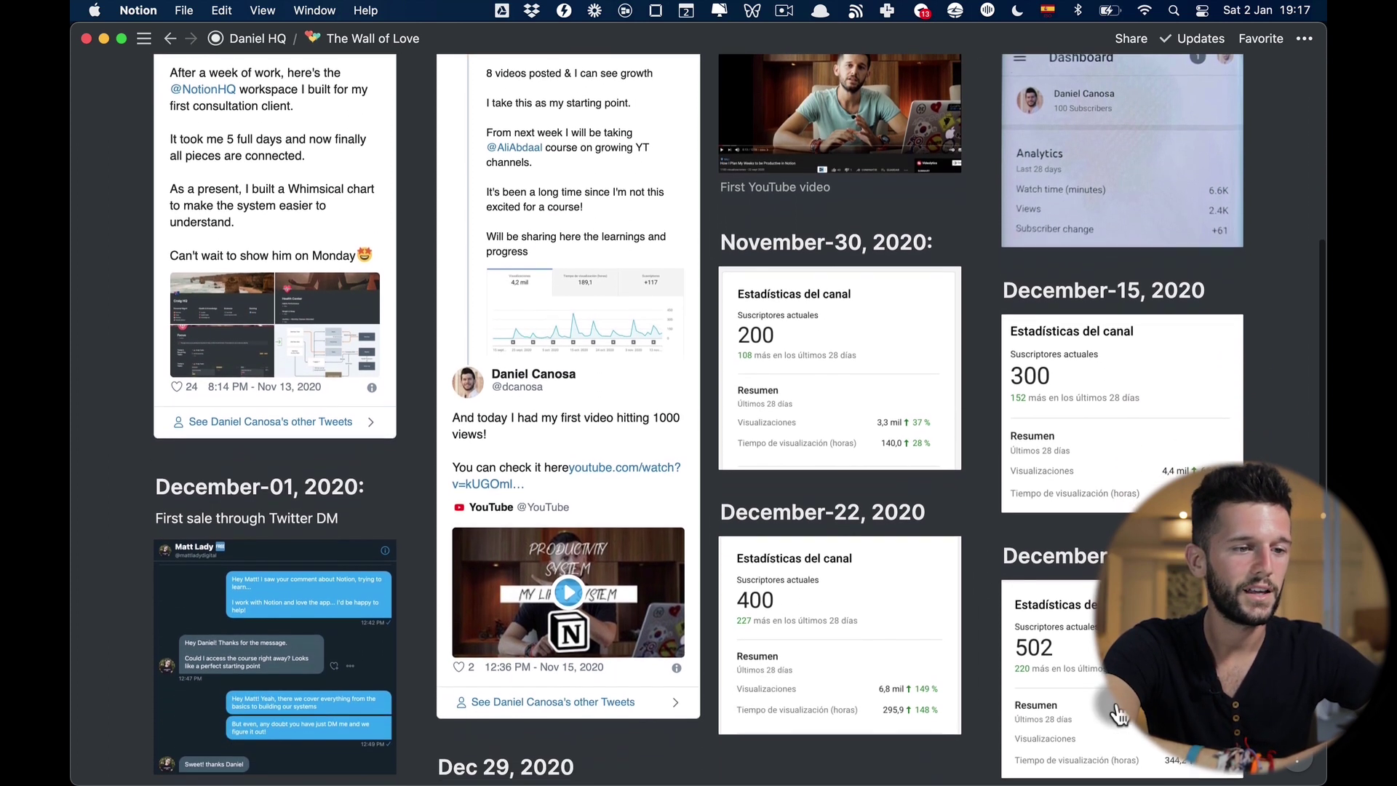
{"action": "scroll", "coordinate": [1100, 550], "scroll_direction": "up", "scroll_amount": 5}
{"action": "scroll", "coordinate": [1100, 556], "scroll_direction": "up", "scroll_amount": 7}
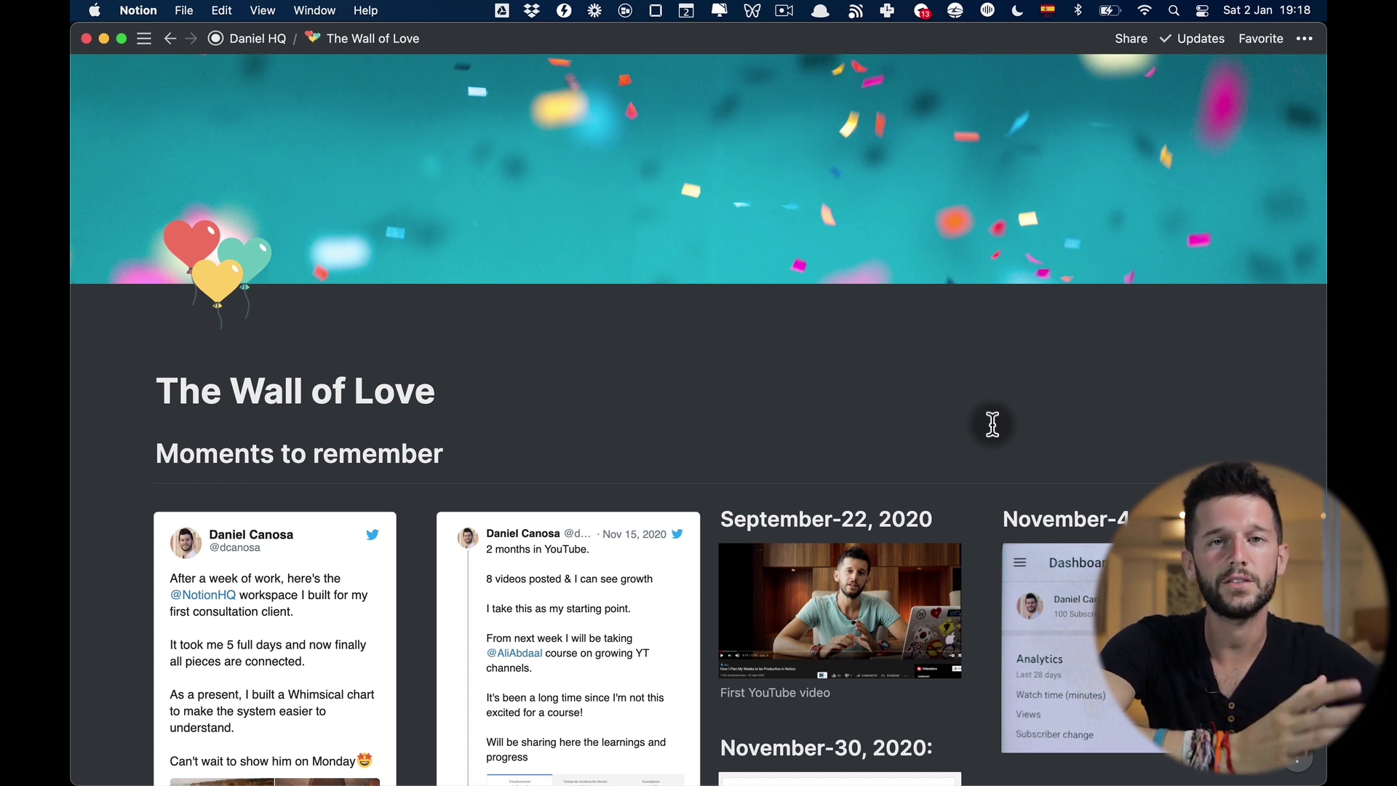
- Browse the Food Recipies table of 42 recipes under Home / Life, then return to Daniel HQ
{"action": "left_click", "coordinate": [257, 40]}
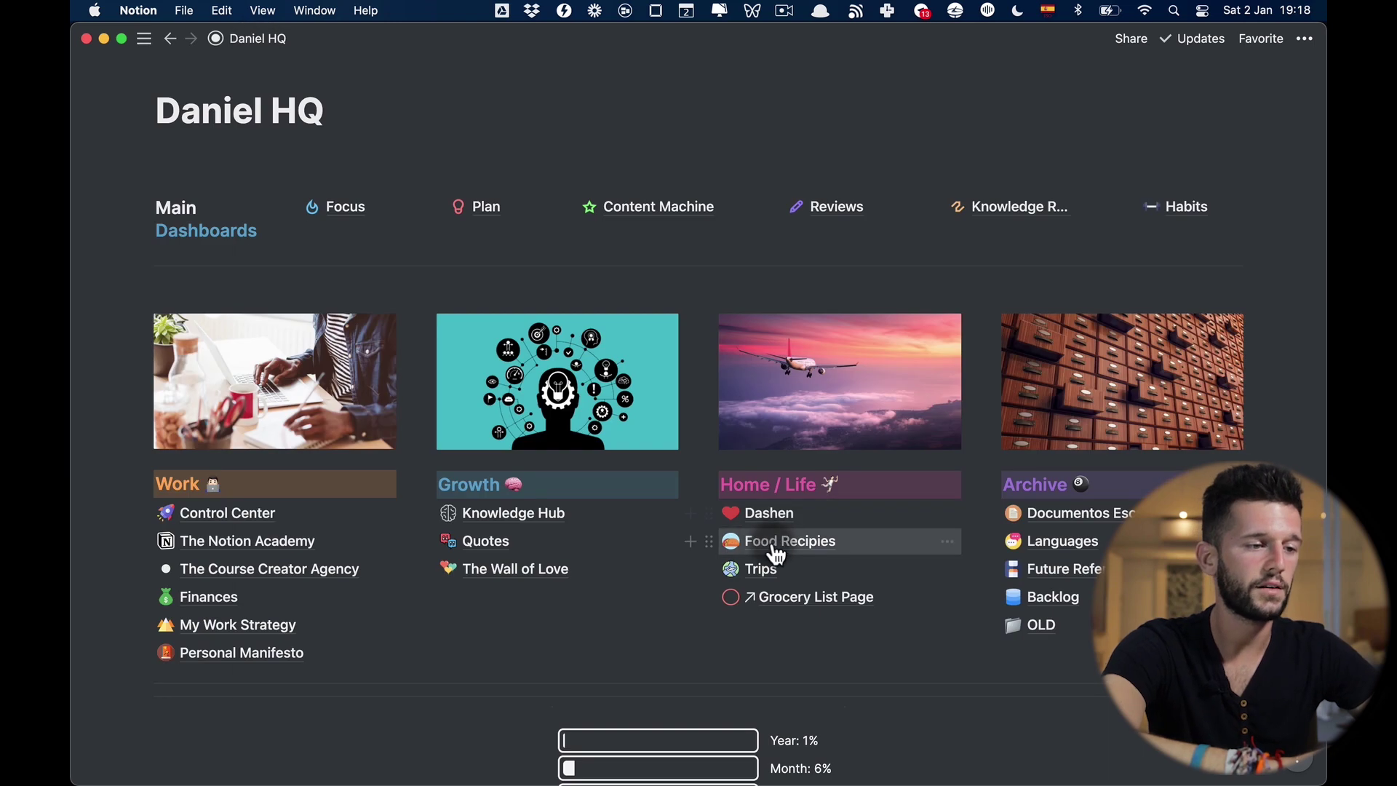
{"action": "left_click", "coordinate": [797, 542]}
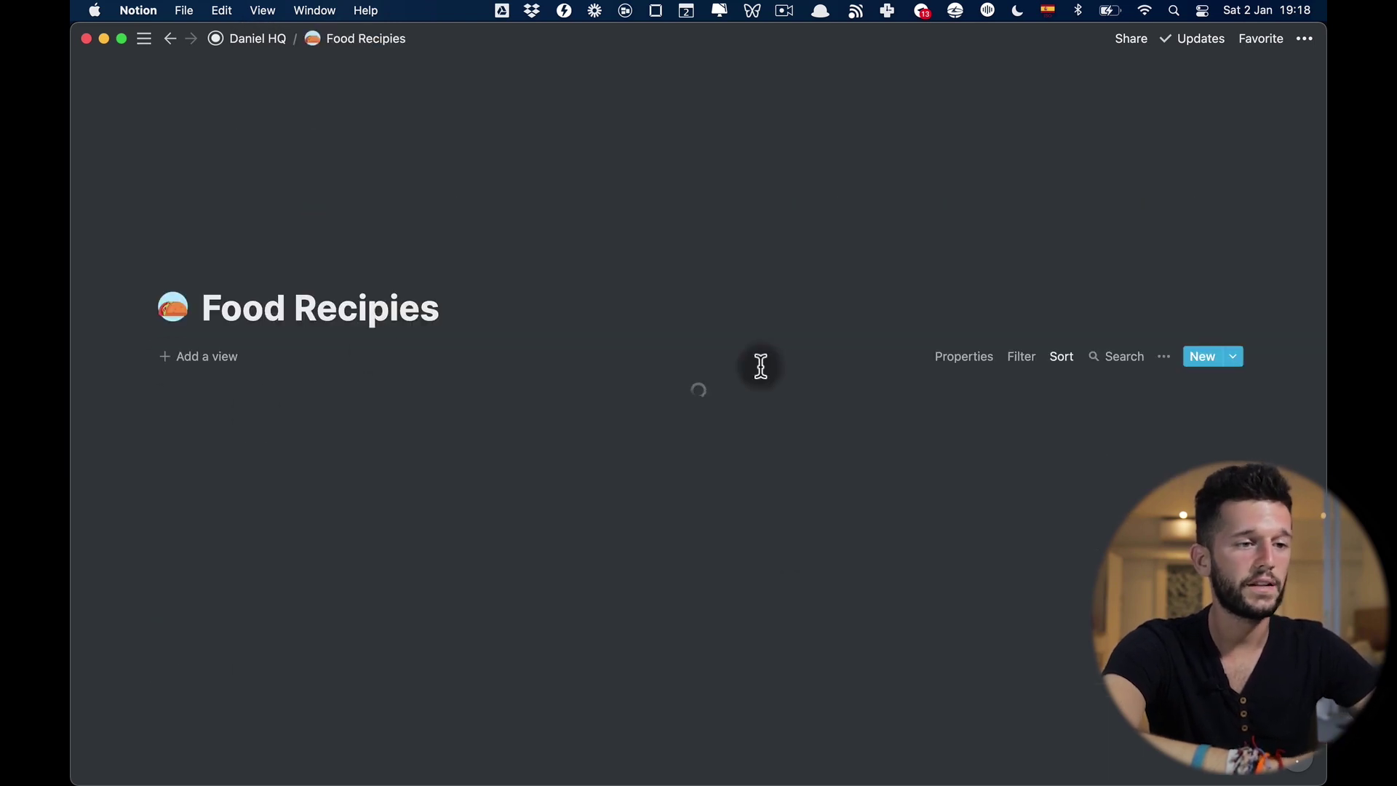
{"action": "scroll", "coordinate": [873, 393], "scroll_direction": "down", "scroll_amount": 2}
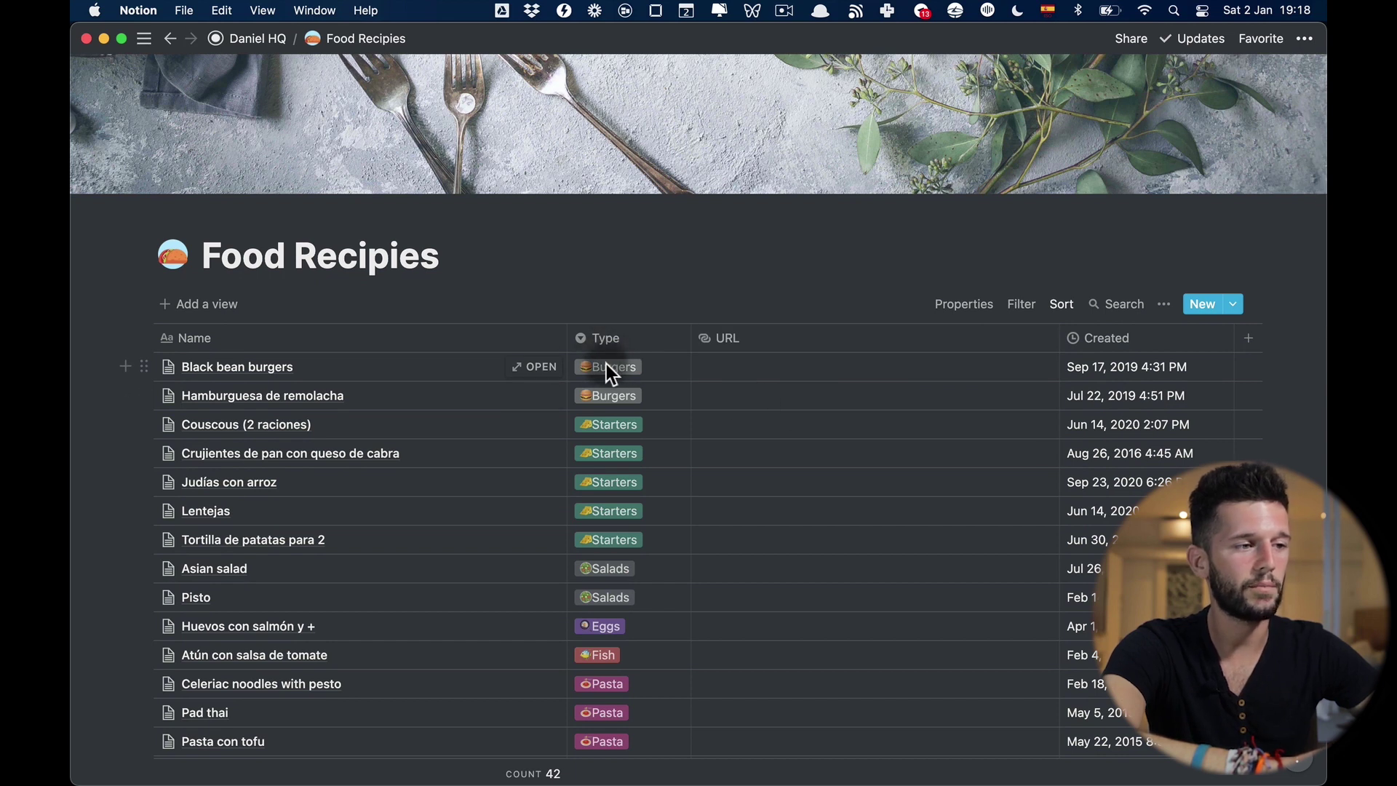
{"action": "scroll", "coordinate": [646, 646], "scroll_direction": "down", "scroll_amount": 10}
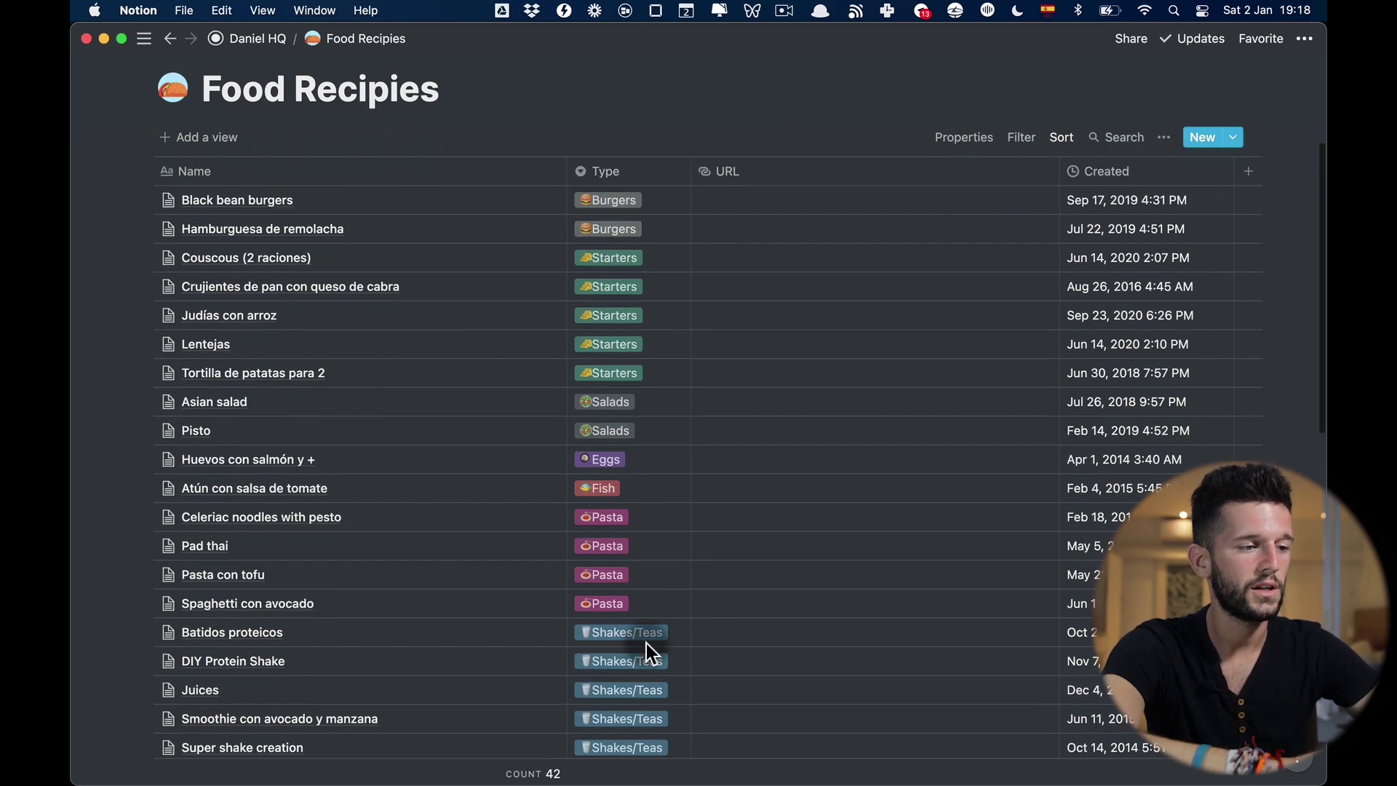
{"action": "scroll", "coordinate": [646, 645], "scroll_direction": "up", "scroll_amount": 7}
{"action": "scroll", "coordinate": [646, 644], "scroll_direction": "up", "scroll_amount": 6}
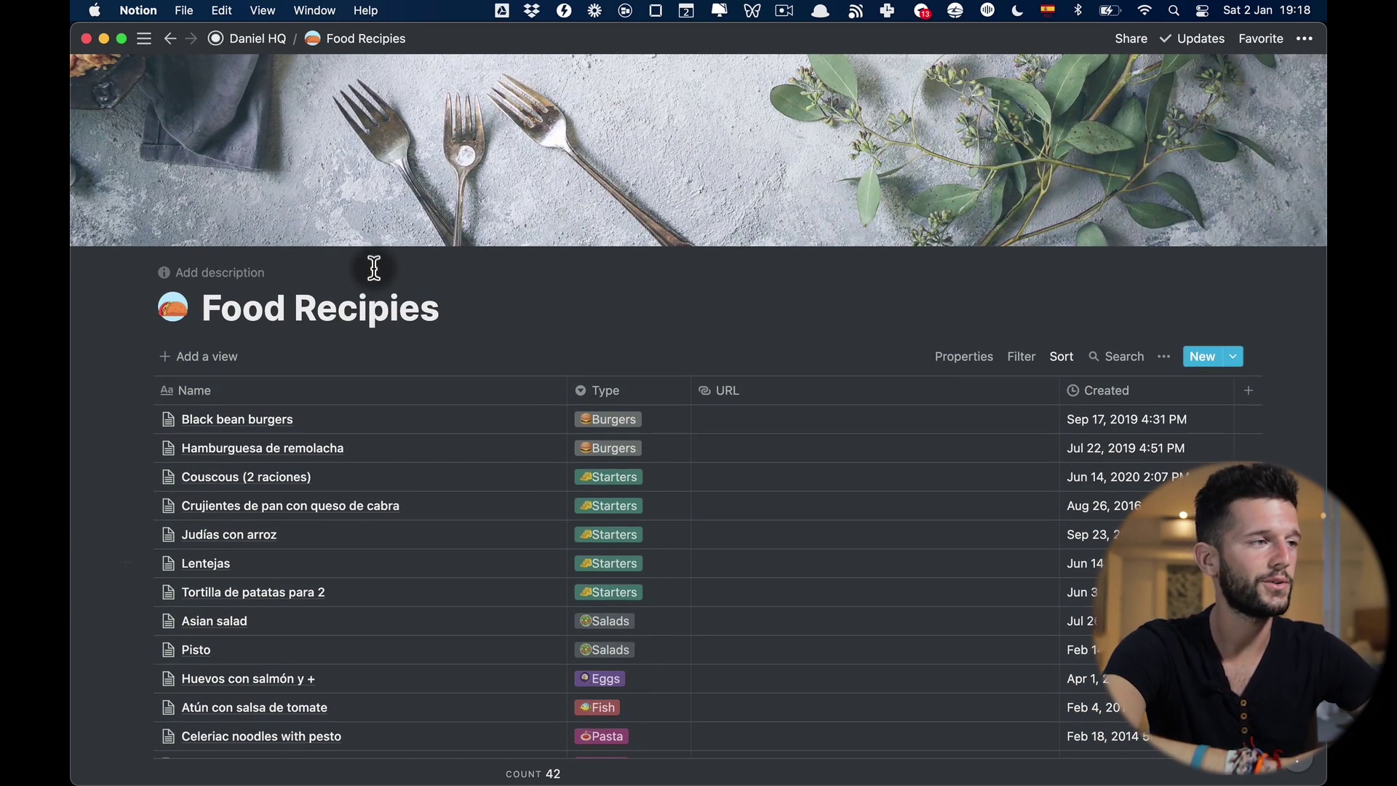
{"action": "left_click", "coordinate": [254, 40]}
- Open the Trips page and review its Countries Visited stats
{"action": "scroll", "coordinate": [812, 397], "scroll_direction": "down", "scroll_amount": 5}
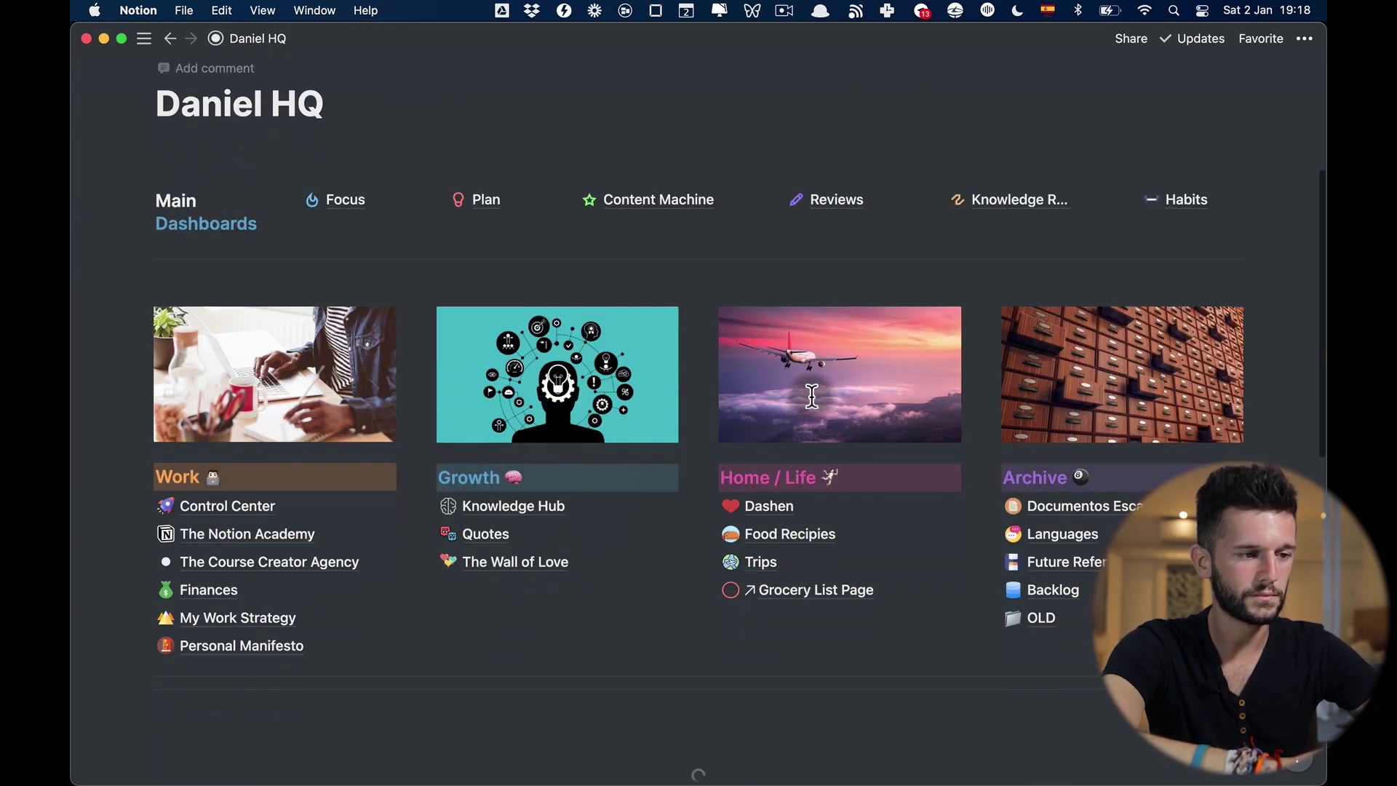
{"action": "left_click", "coordinate": [770, 563]}
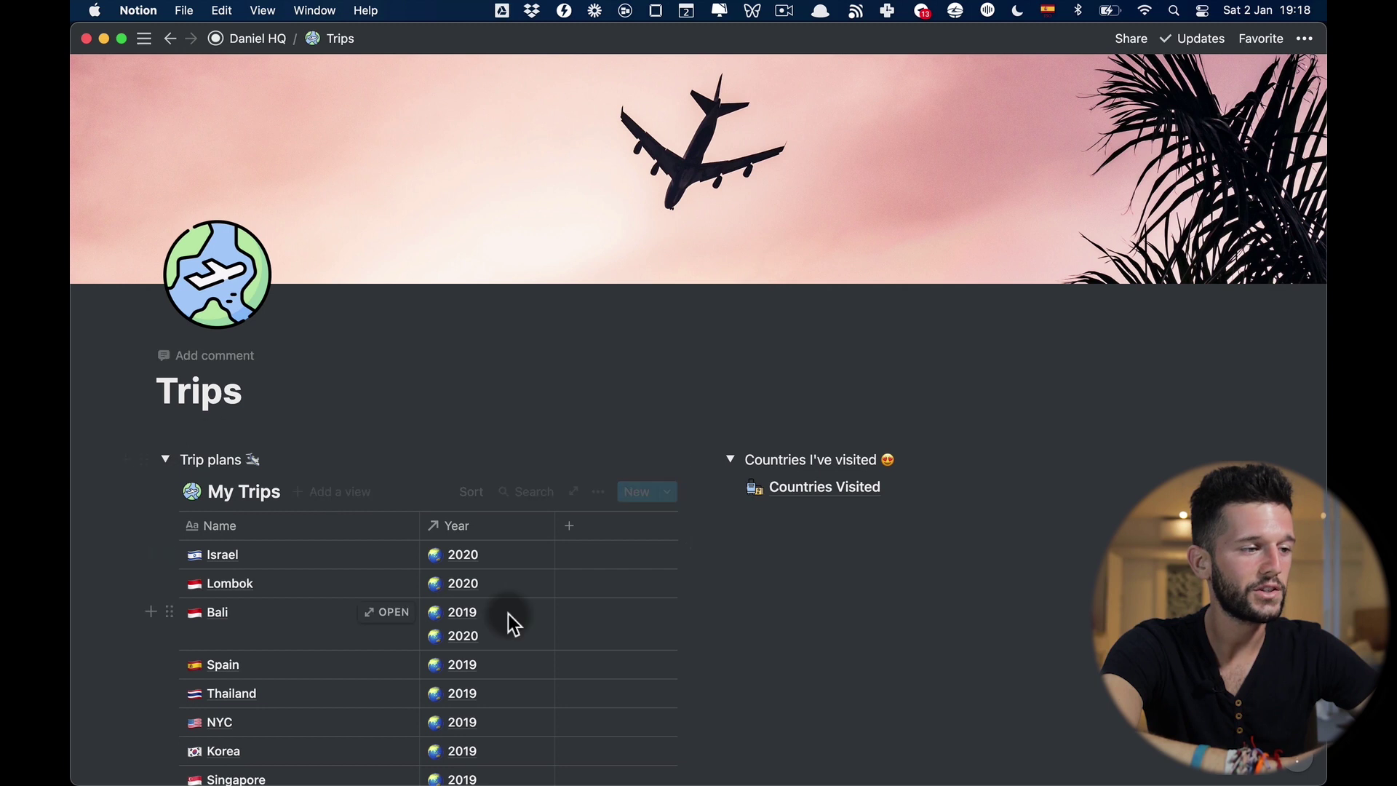
{"action": "scroll", "coordinate": [627, 561], "scroll_direction": "down", "scroll_amount": 3}
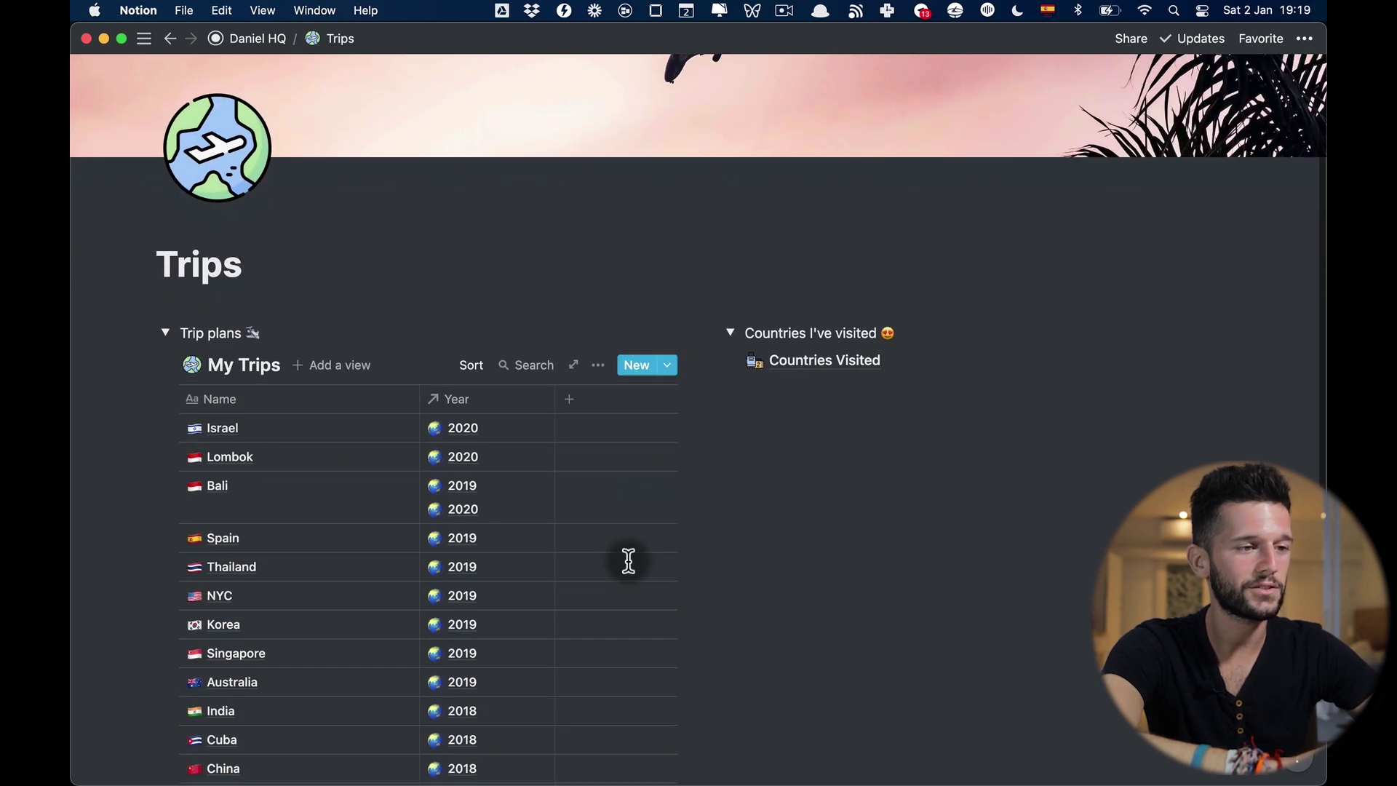
{"action": "left_click", "coordinate": [830, 377]}
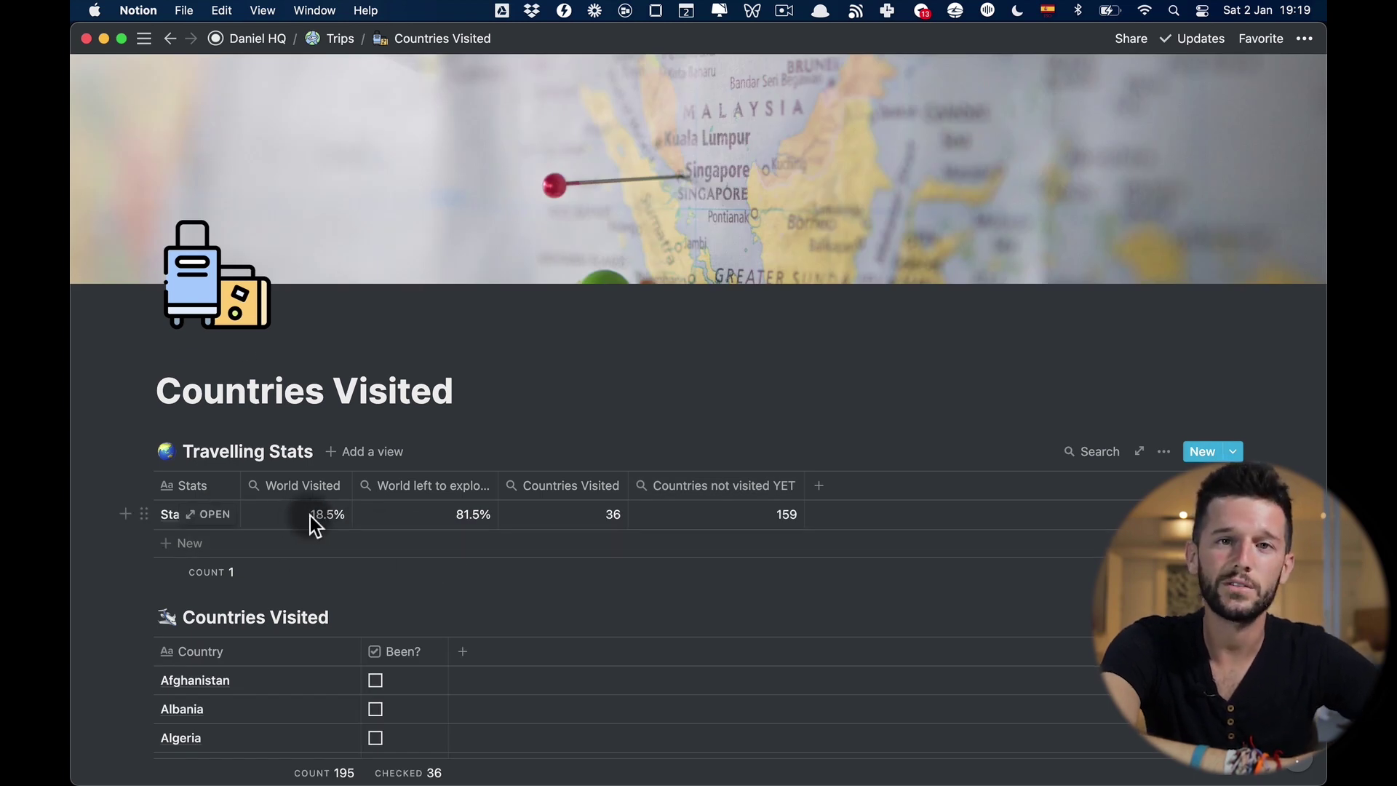
{"action": "scroll", "coordinate": [659, 617], "scroll_direction": "down", "scroll_amount": 5}
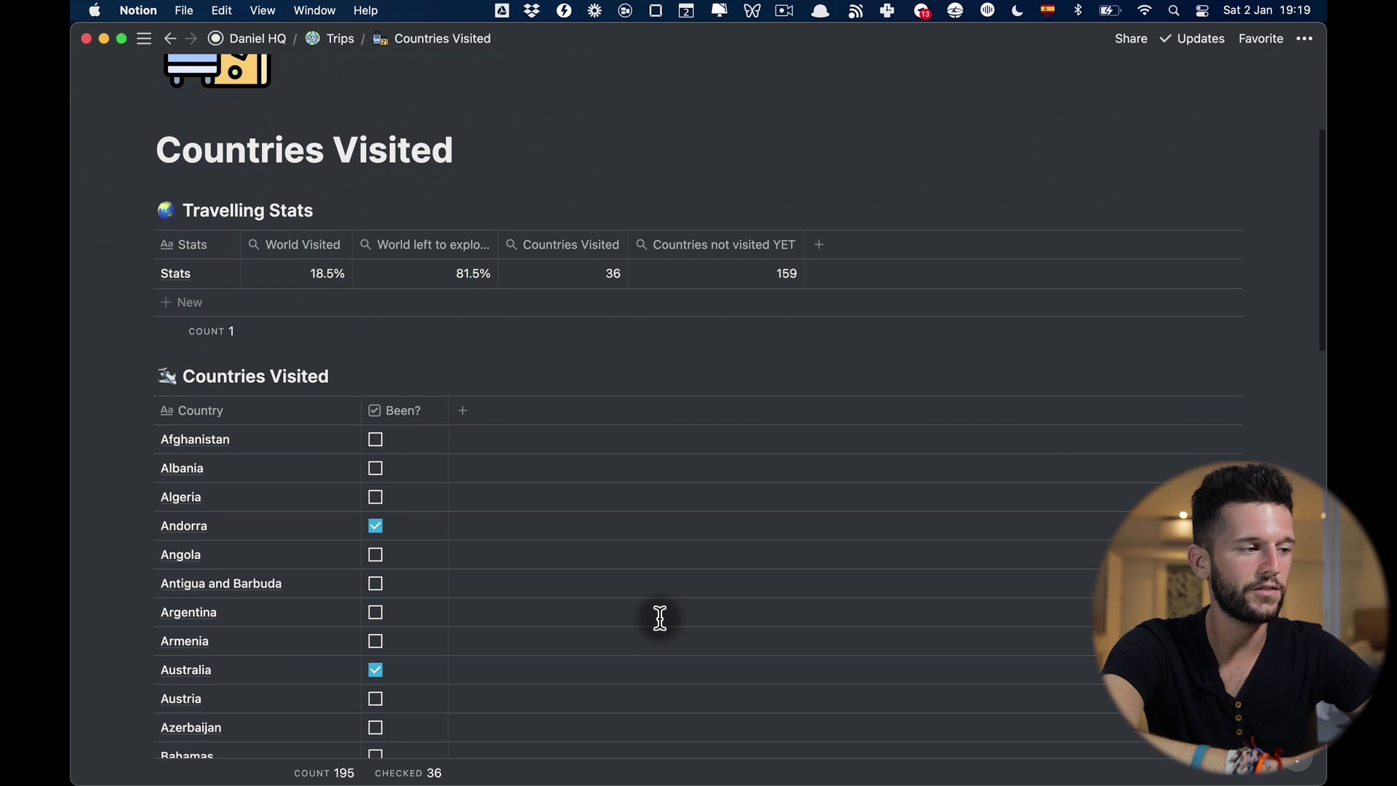
{"action": "scroll", "coordinate": [660, 618], "scroll_direction": "down", "scroll_amount": 2}
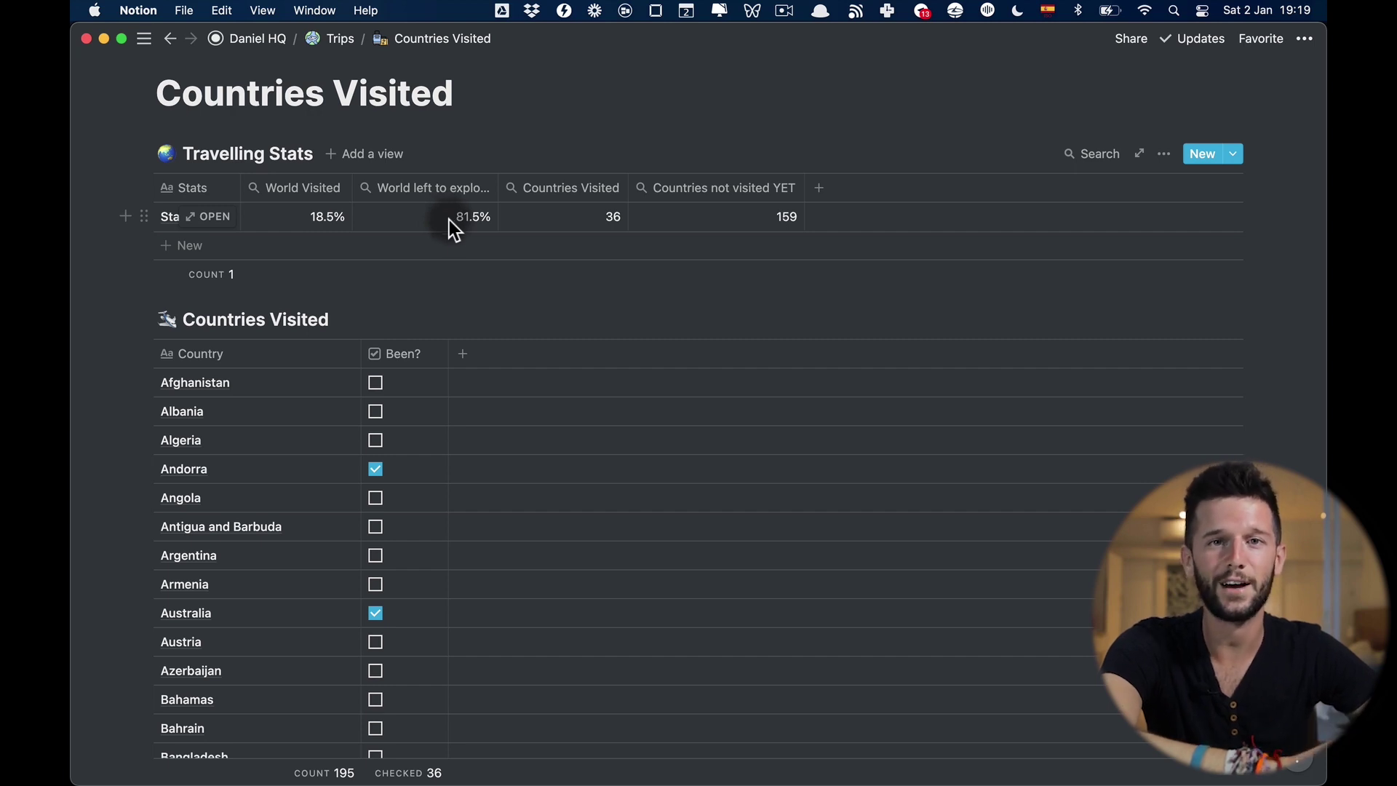
- Back on Trips, preview the Israel trip entry and close the peek
{"action": "left_click", "coordinate": [338, 40]}
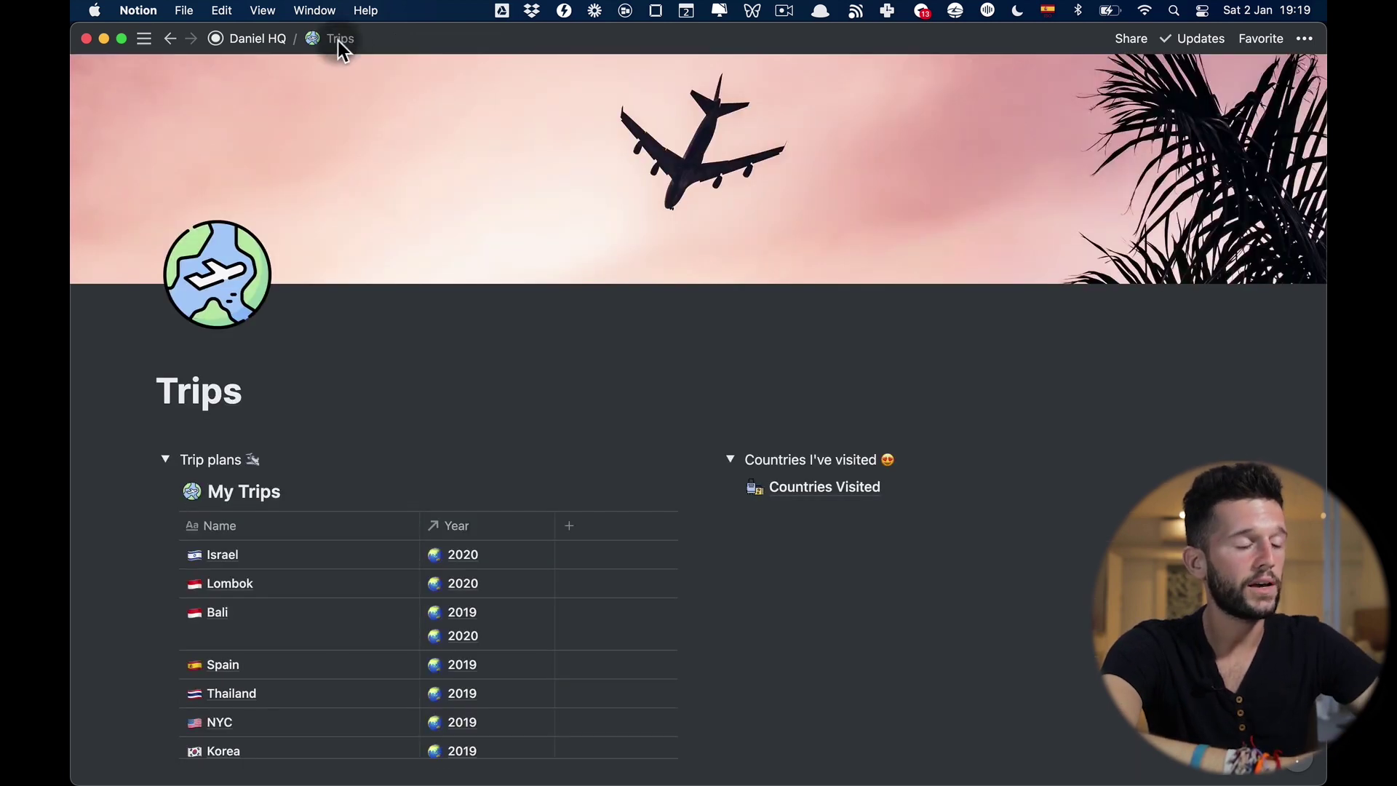
{"action": "scroll", "coordinate": [384, 578], "scroll_direction": "down", "scroll_amount": 3}
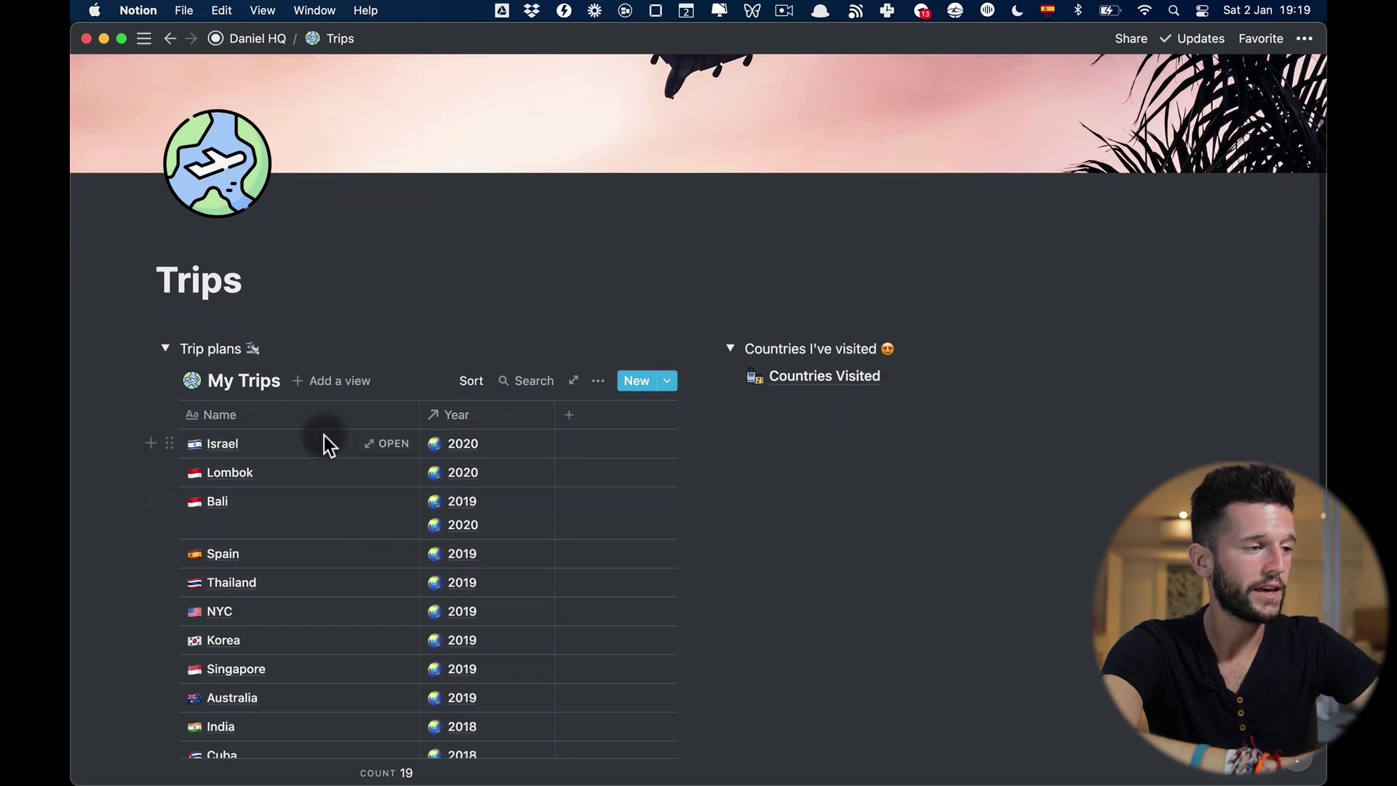
{"action": "left_click", "coordinate": [399, 446]}
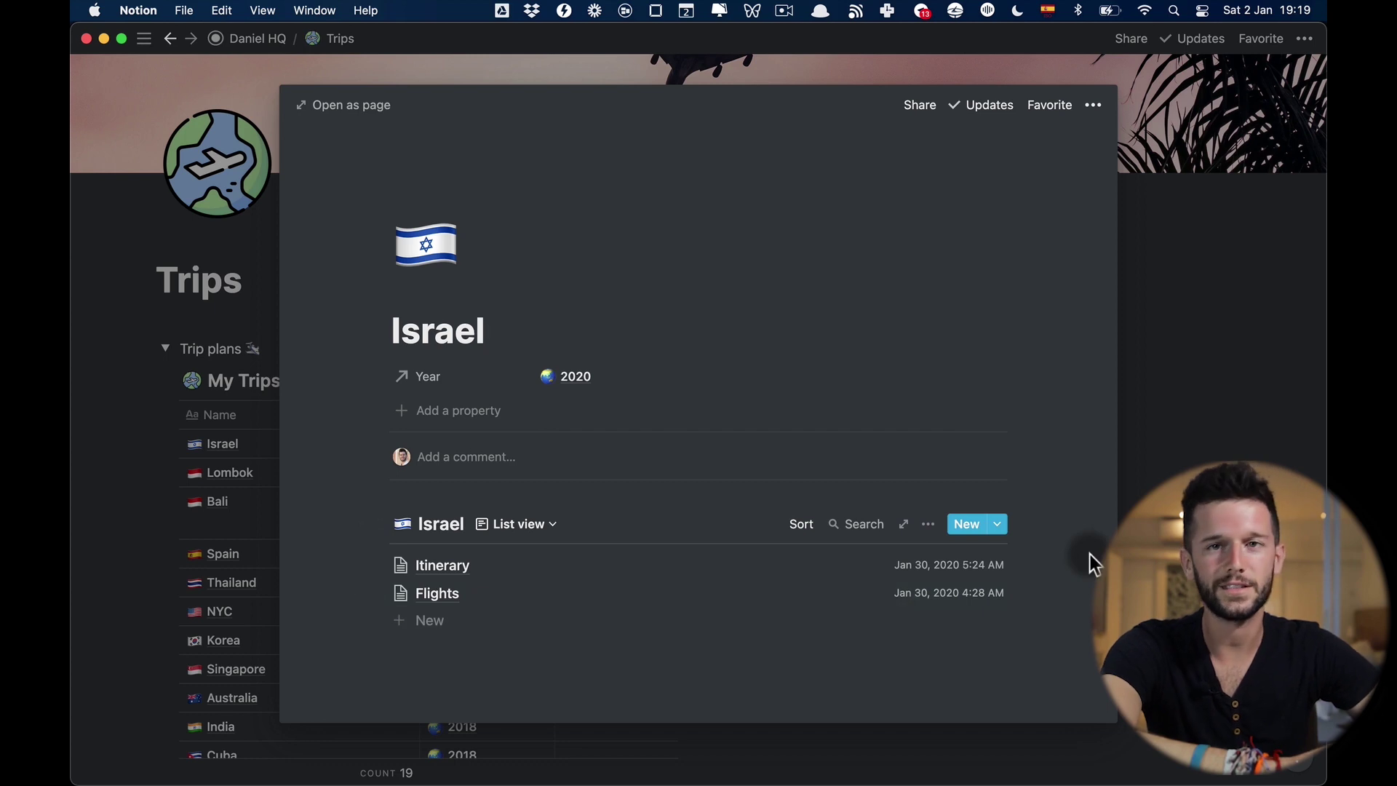
{"action": "left_click", "coordinate": [1225, 321]}
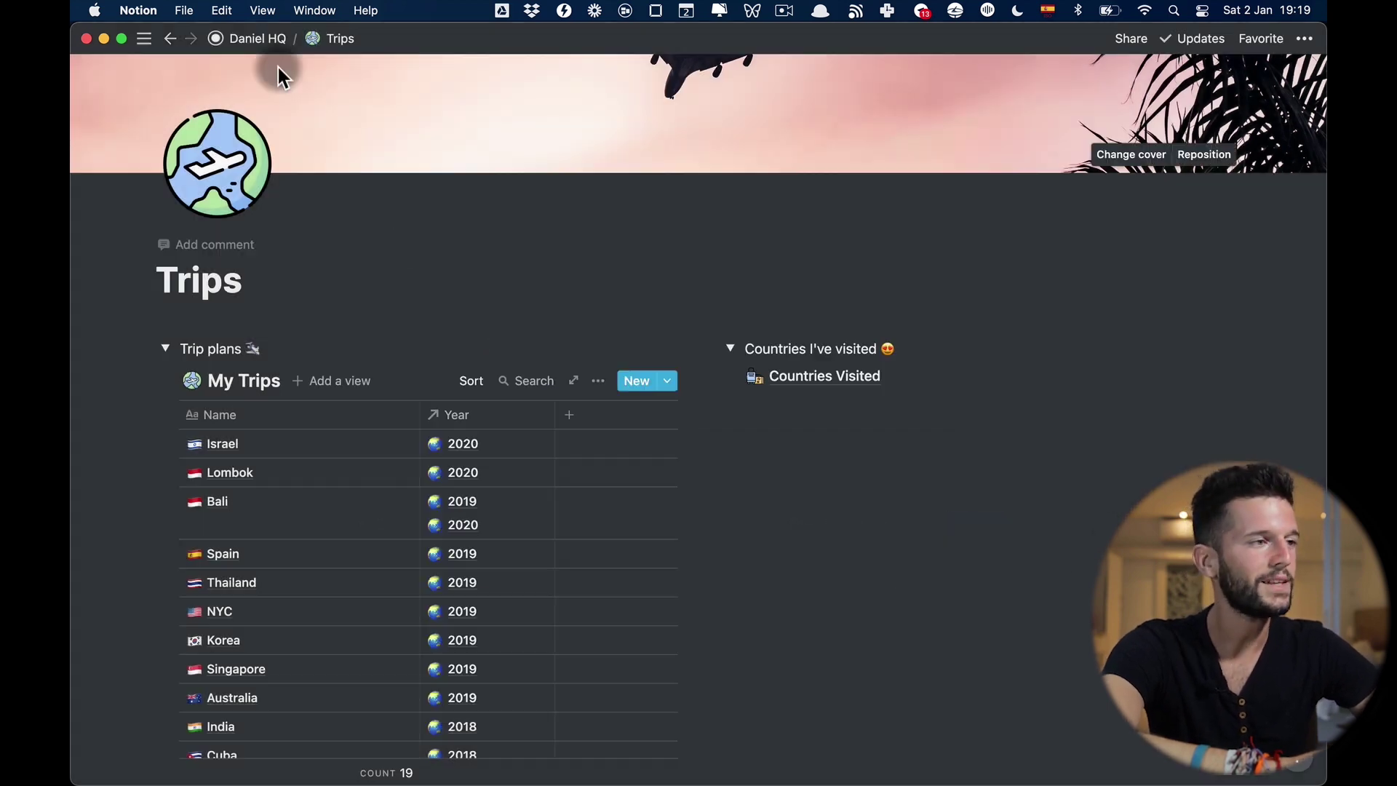
- From Daniel HQ, open the Documentos Escaneados scanned-documents gallery under Archive
{"action": "left_click", "coordinate": [256, 39]}
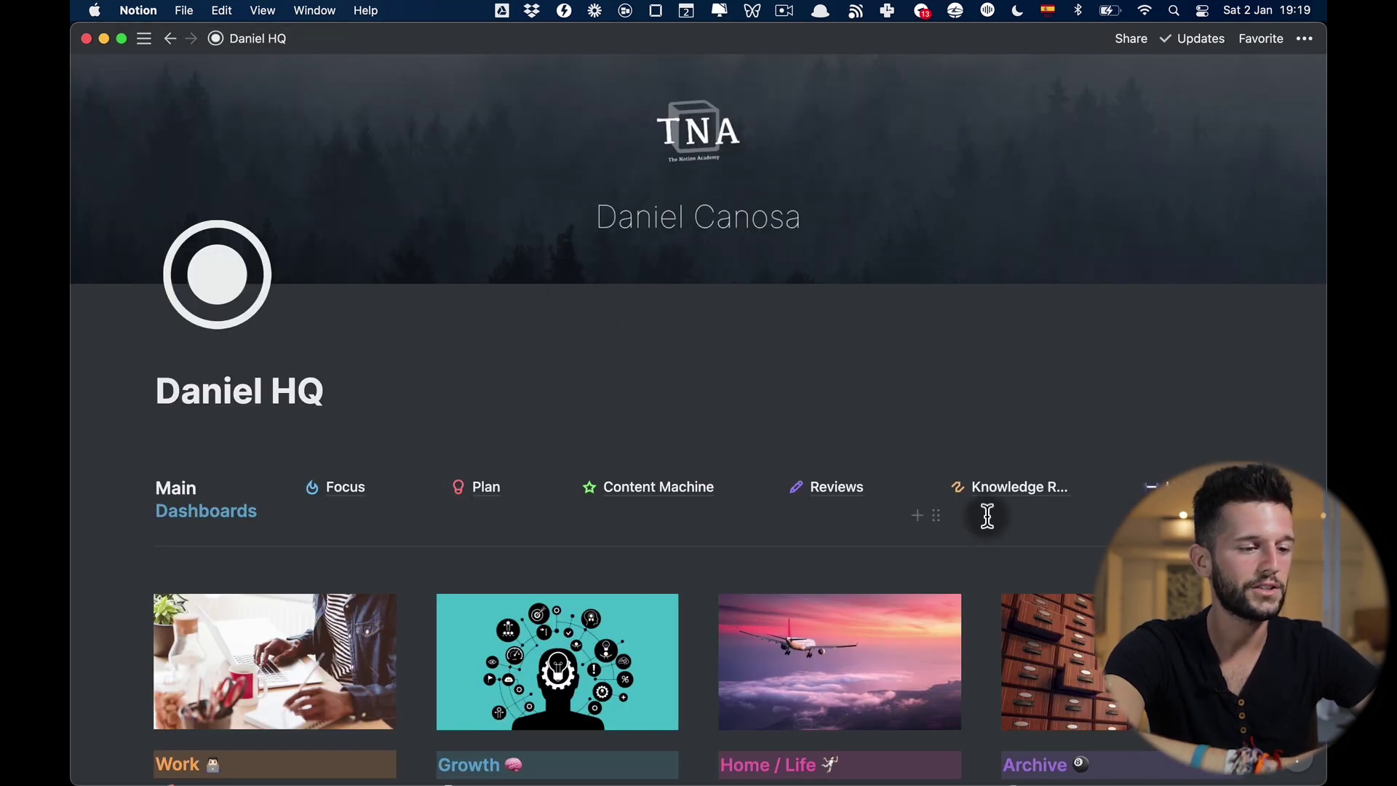
{"action": "scroll", "coordinate": [986, 515], "scroll_direction": "down", "scroll_amount": 3}
{"action": "scroll", "coordinate": [986, 516], "scroll_direction": "down", "scroll_amount": 2}
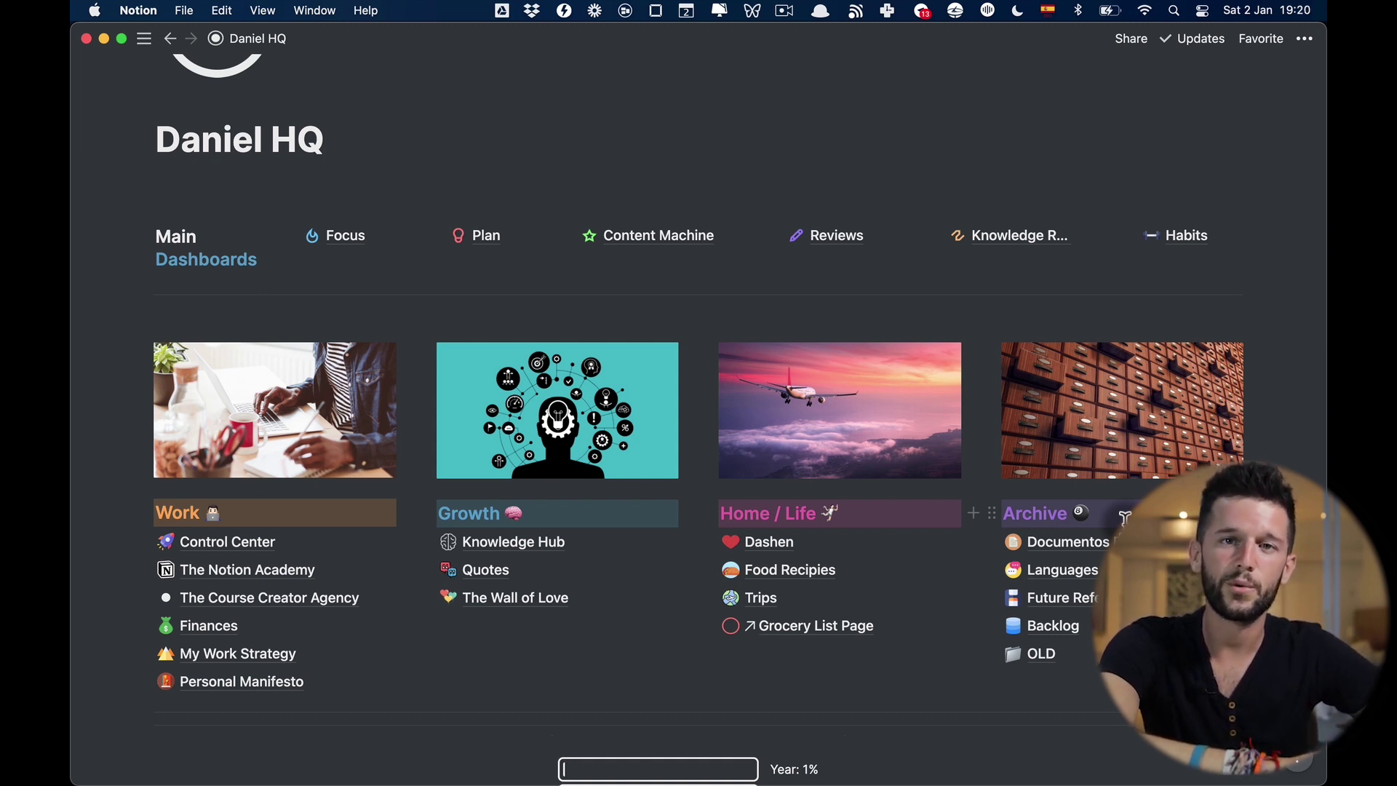
{"action": "left_click", "coordinate": [1098, 550]}
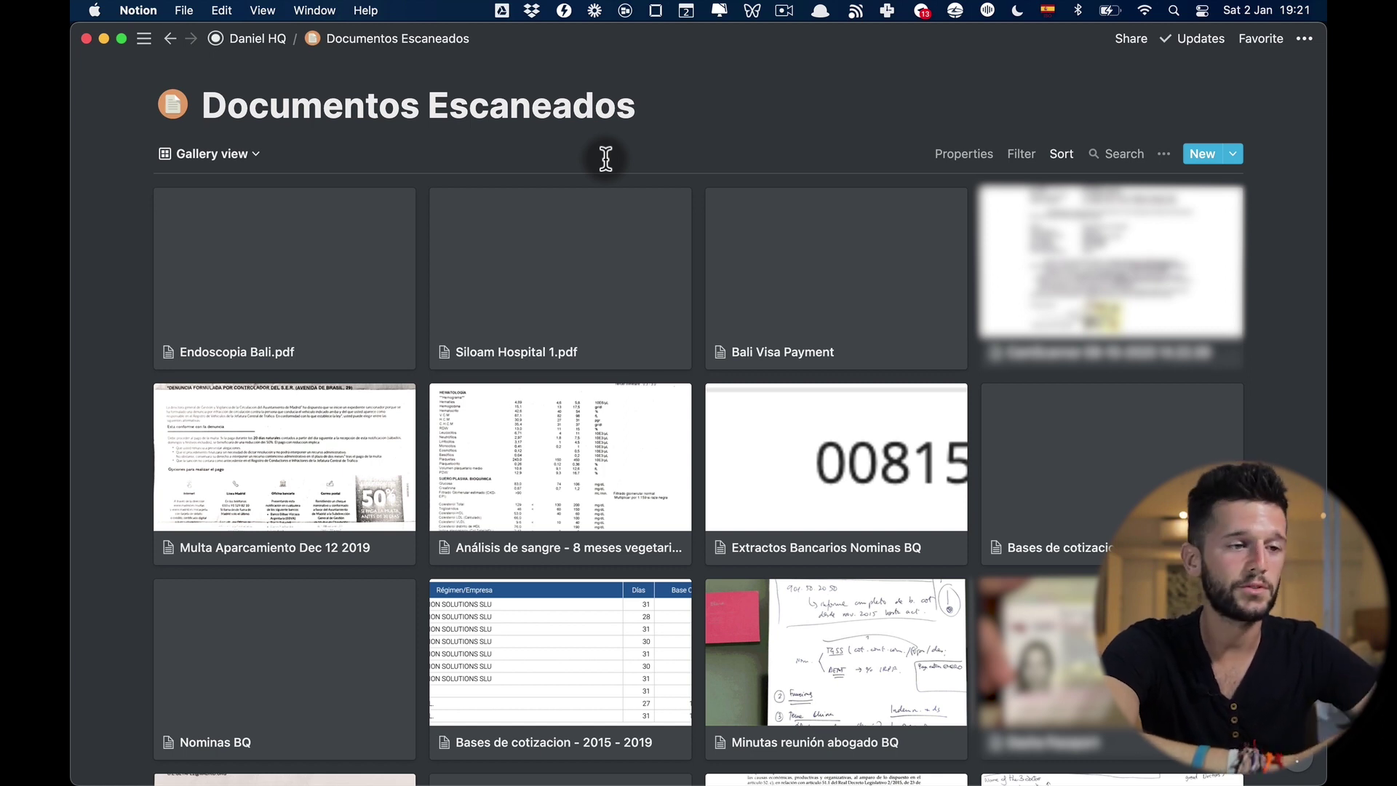
- From Daniel HQ, open the Future Reference saved-notes list under Archive
{"action": "left_click", "coordinate": [258, 40]}
{"action": "scroll", "coordinate": [1062, 592], "scroll_direction": "down", "scroll_amount": 5}
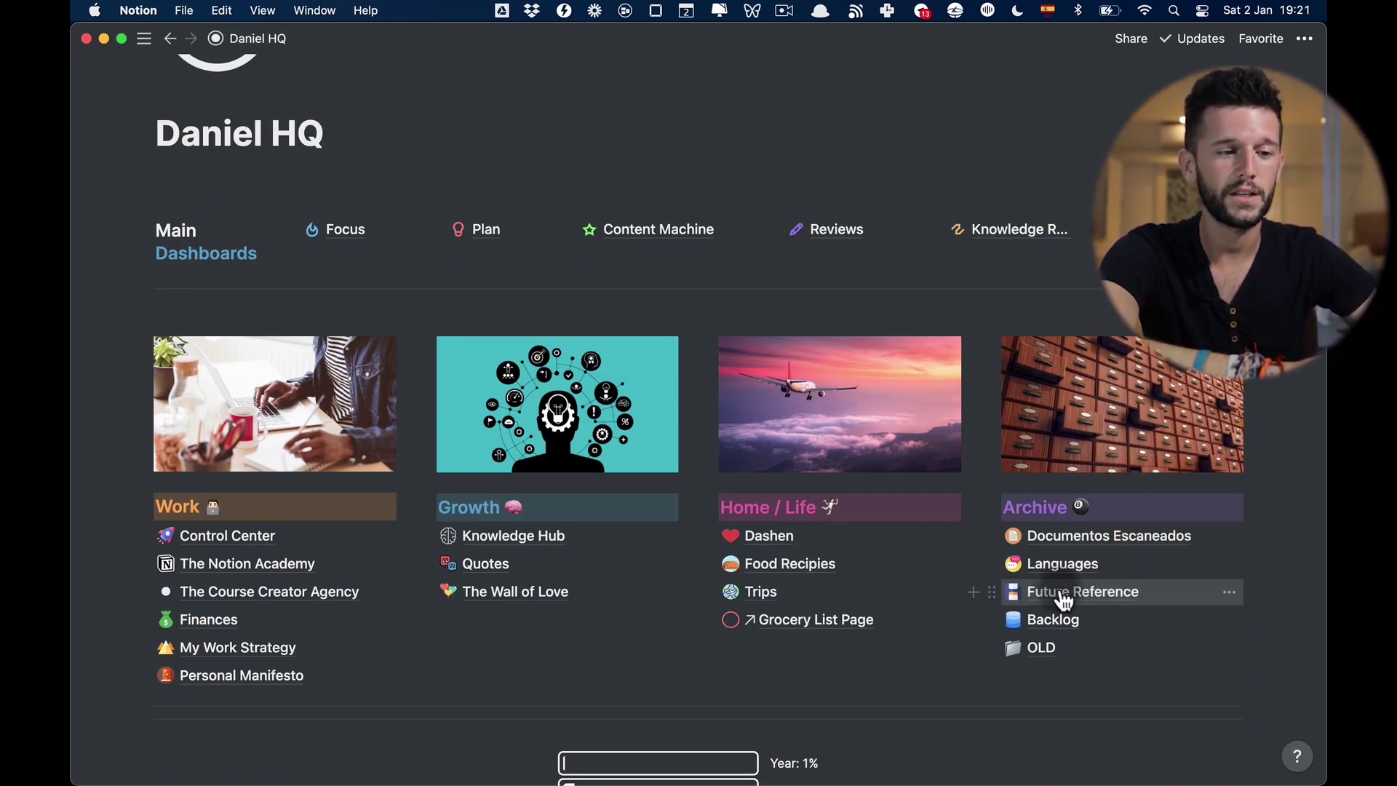
{"action": "left_click", "coordinate": [1103, 601]}
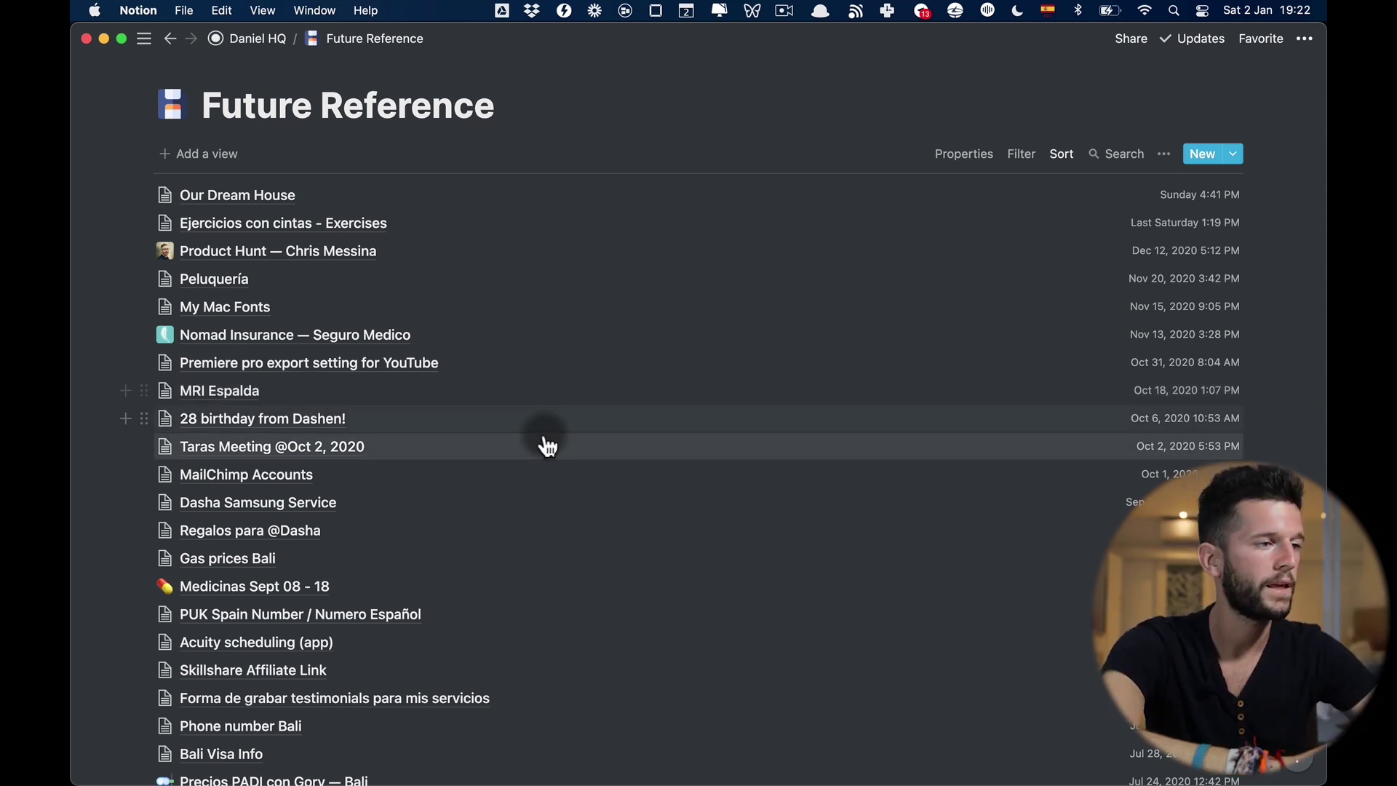
- Return to Daniel HQ and scroll down to its Work, Growth, Home / Life and Archive cards
{"action": "left_click", "coordinate": [258, 33]}
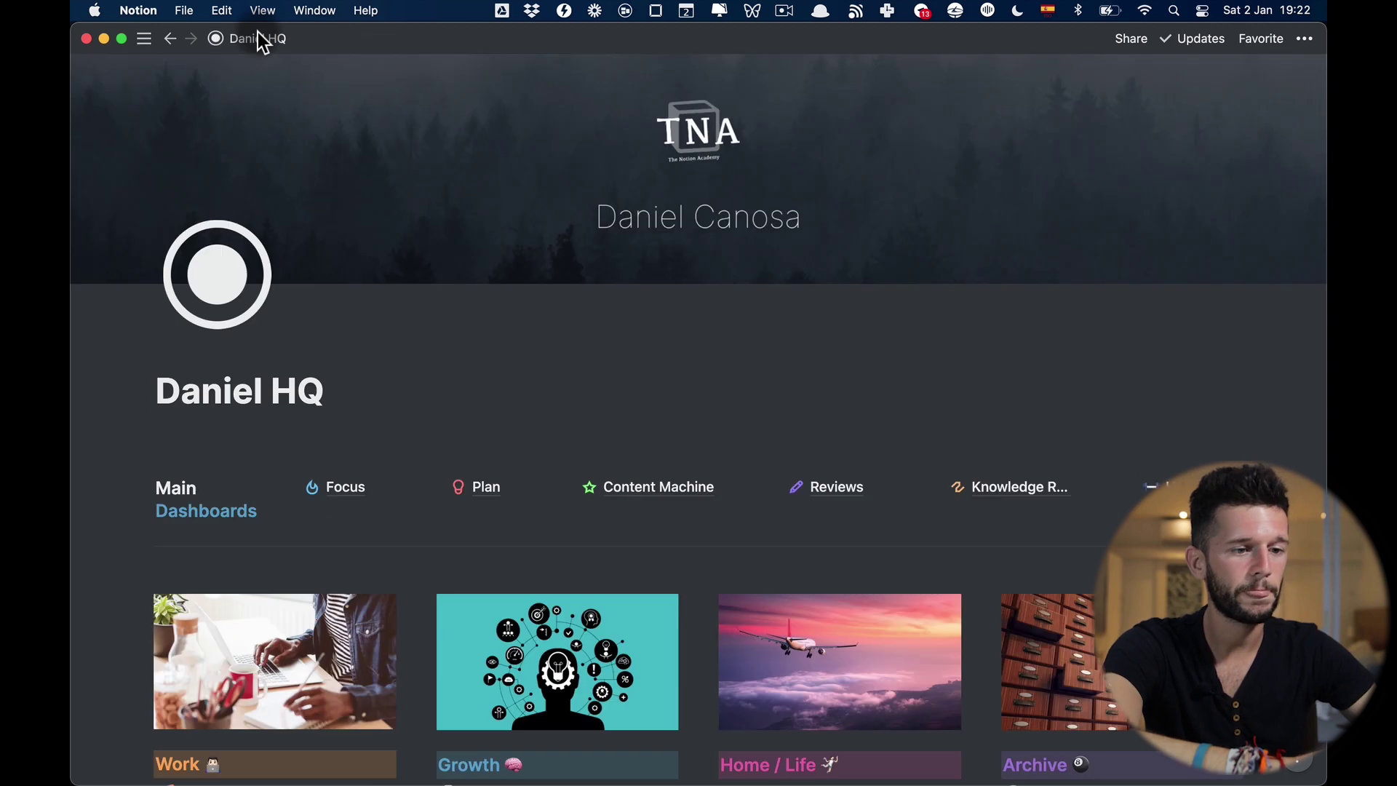
{"action": "scroll", "coordinate": [1033, 662], "scroll_direction": "down", "scroll_amount": 5}
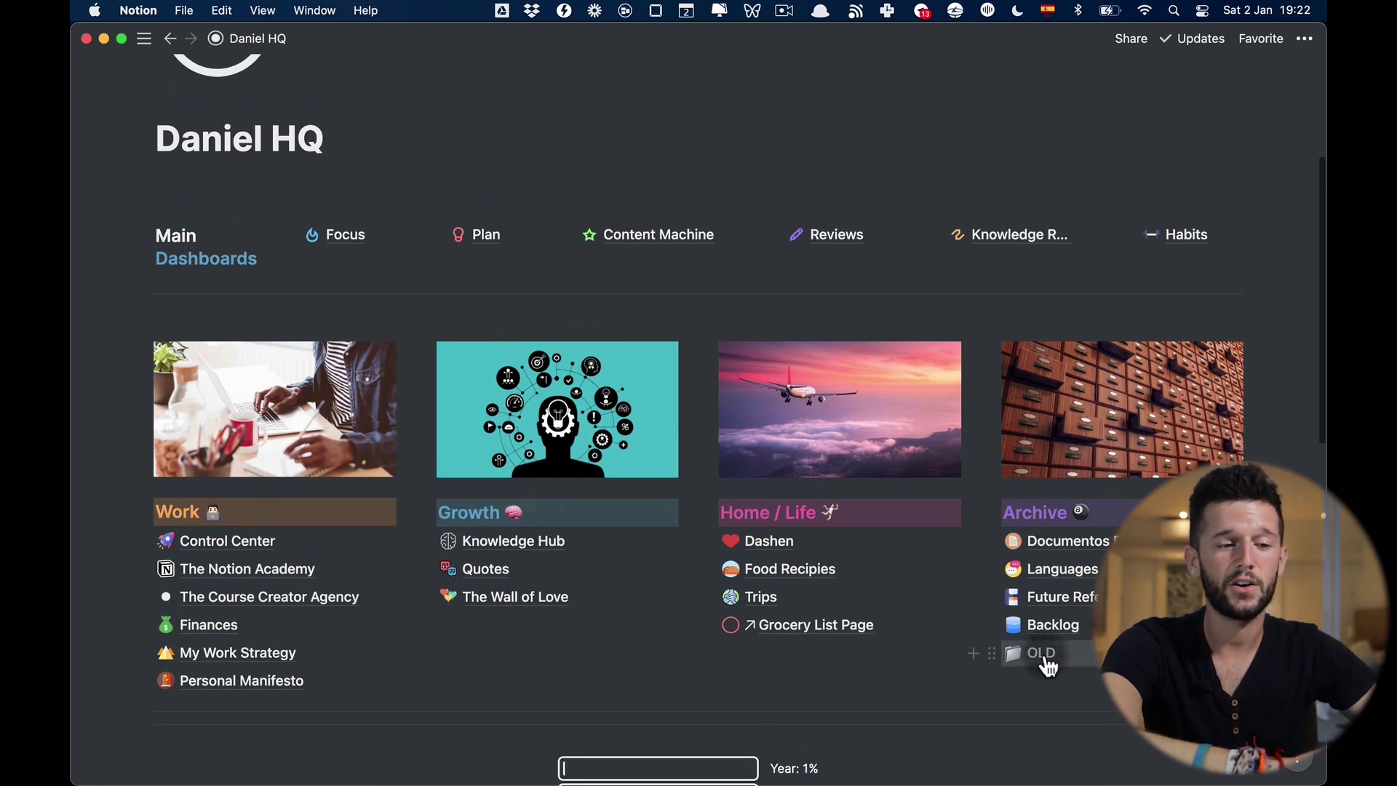